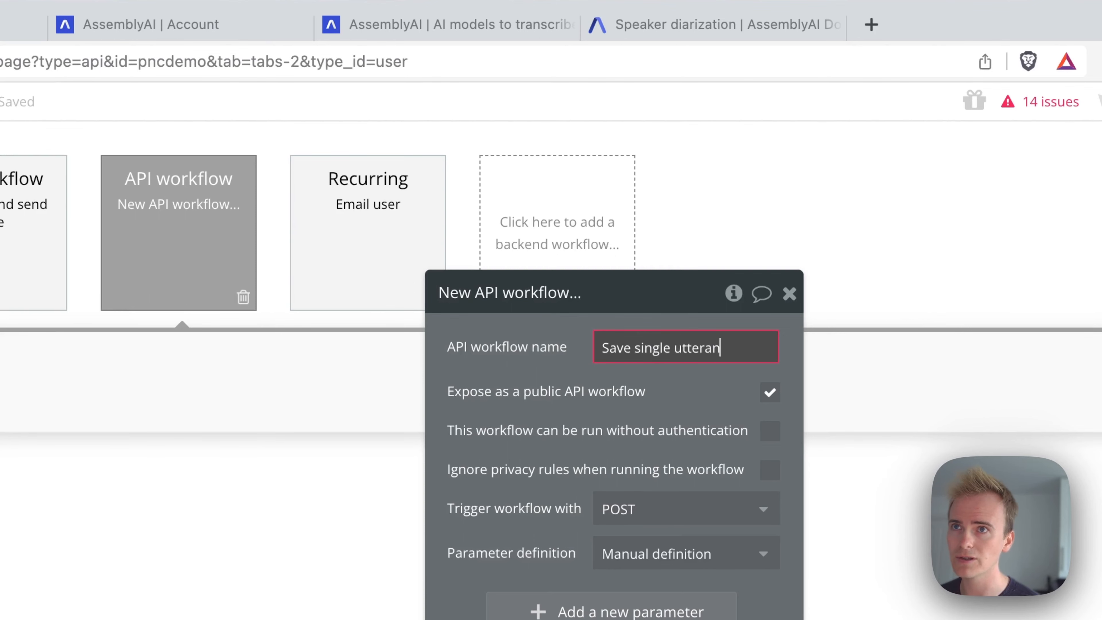
Name the new API workflow "Save single utterance" and turn off its exposure as a public API workflow
{"action": "type", "text": "ce"}
{"action": "left_click", "coordinate": [676, 382]}
{"action": "left_click", "coordinate": [770, 392]}
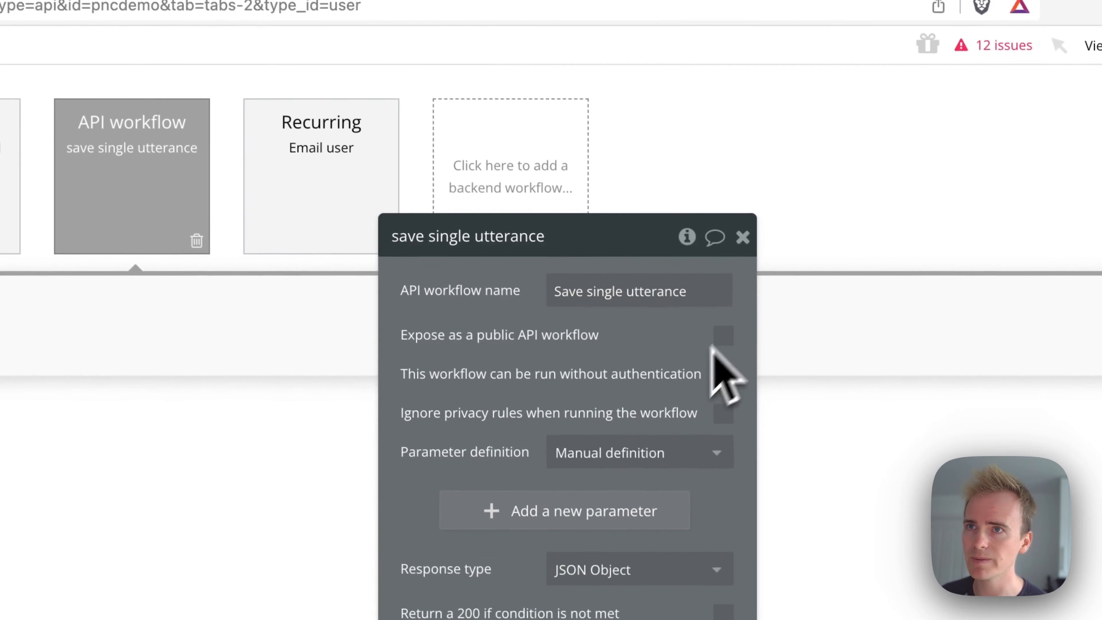
Add a workflow parameter with the key "start", consulting the utterances entry in the AssemblyAI speaker diarization documentation for the field names
{"action": "left_click", "coordinate": [582, 512]}
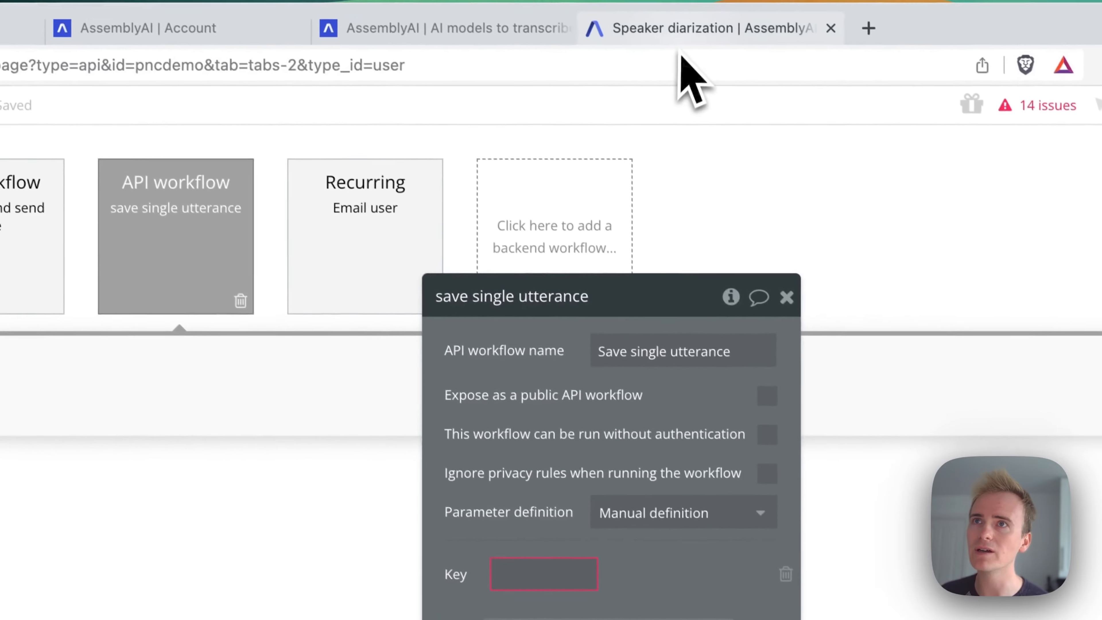
{"action": "left_click", "coordinate": [685, 32]}
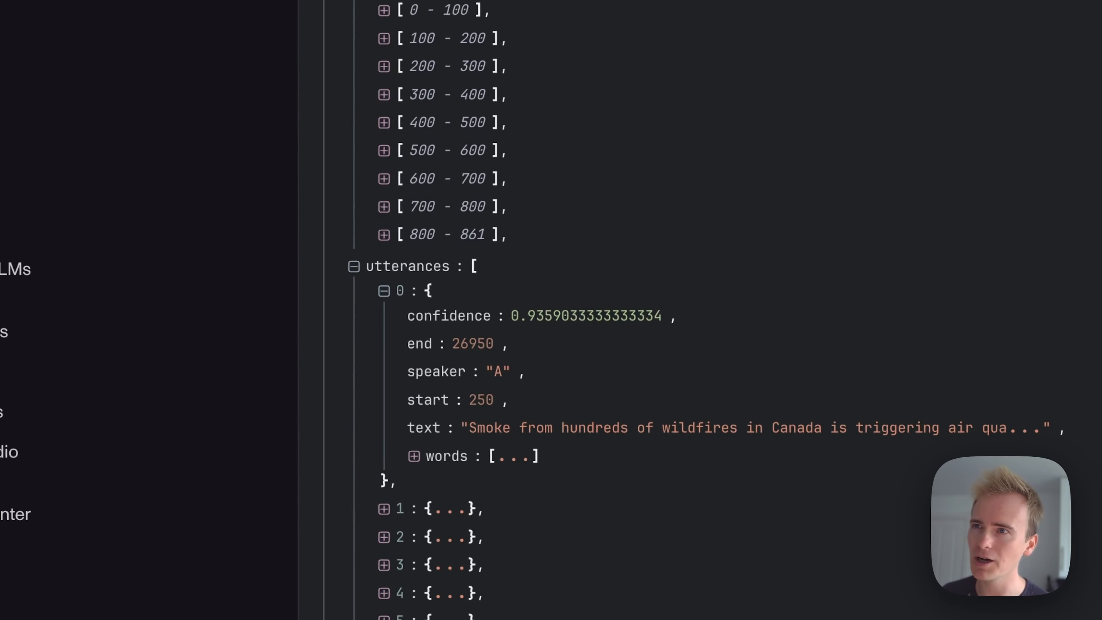
{"action": "left_click", "coordinate": [157, 16]}
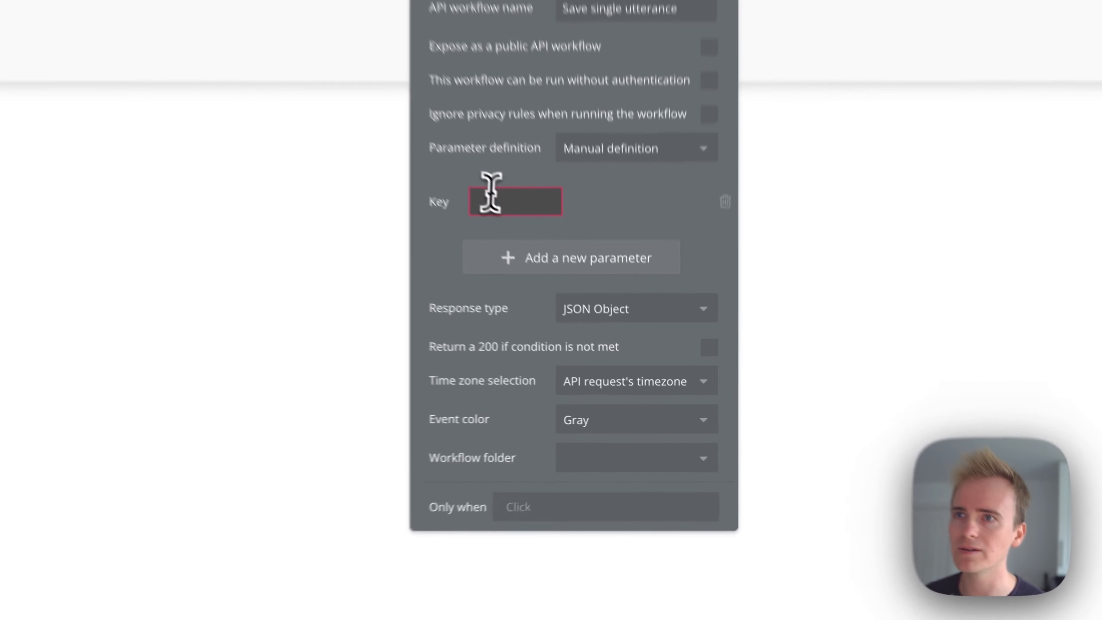
{"action": "left_click", "coordinate": [570, 294]}
{"action": "type", "text": "sta"}
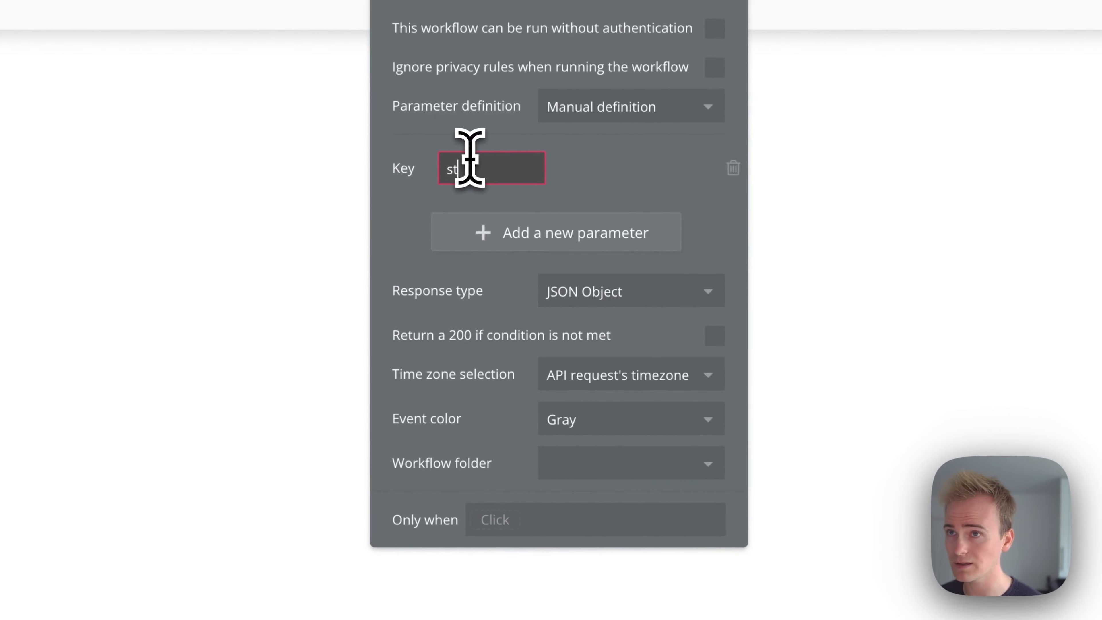
{"action": "type", "text": "rt"}
Add three more workflow parameters with the keys "end", "text" and "speaker"
{"action": "left_click", "coordinate": [536, 267]}
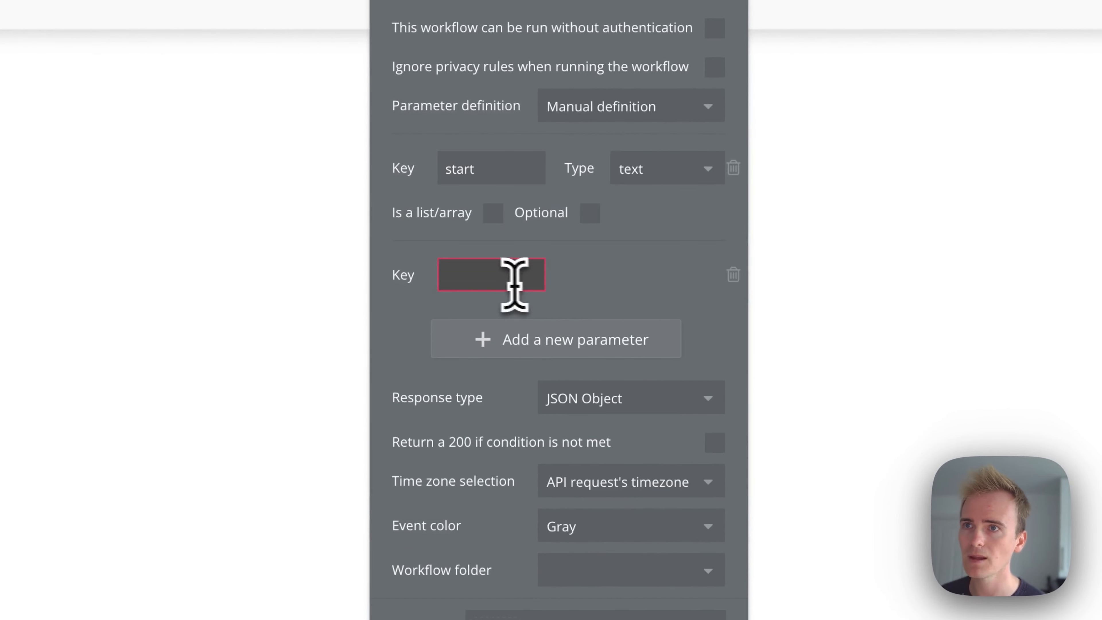
{"action": "type", "text": "end"}
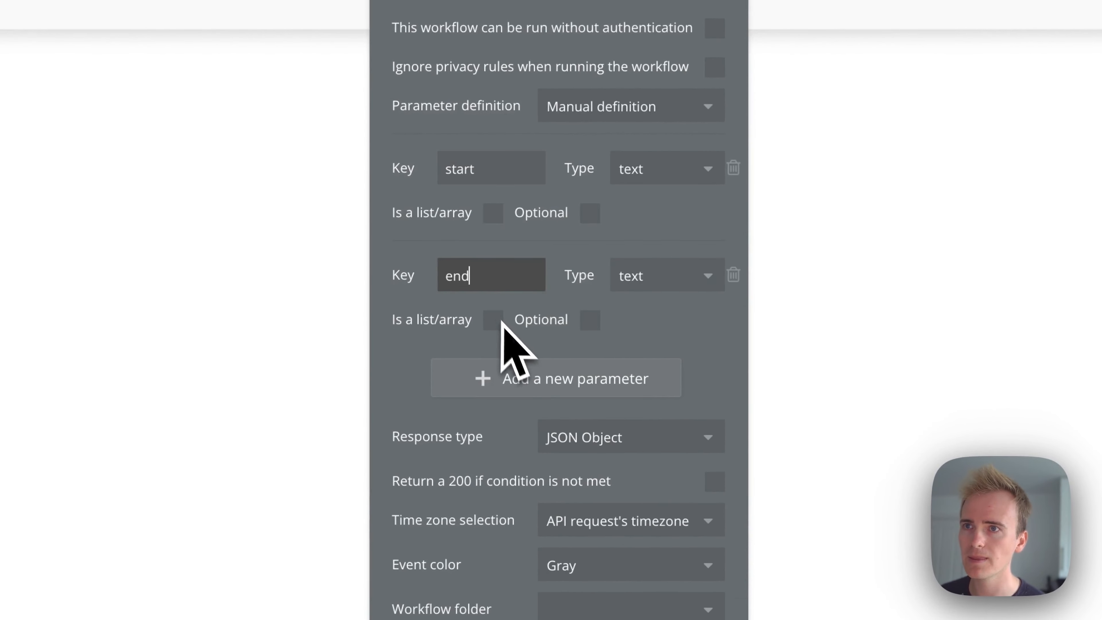
{"action": "left_click", "coordinate": [512, 376]}
{"action": "type", "text": "te"}
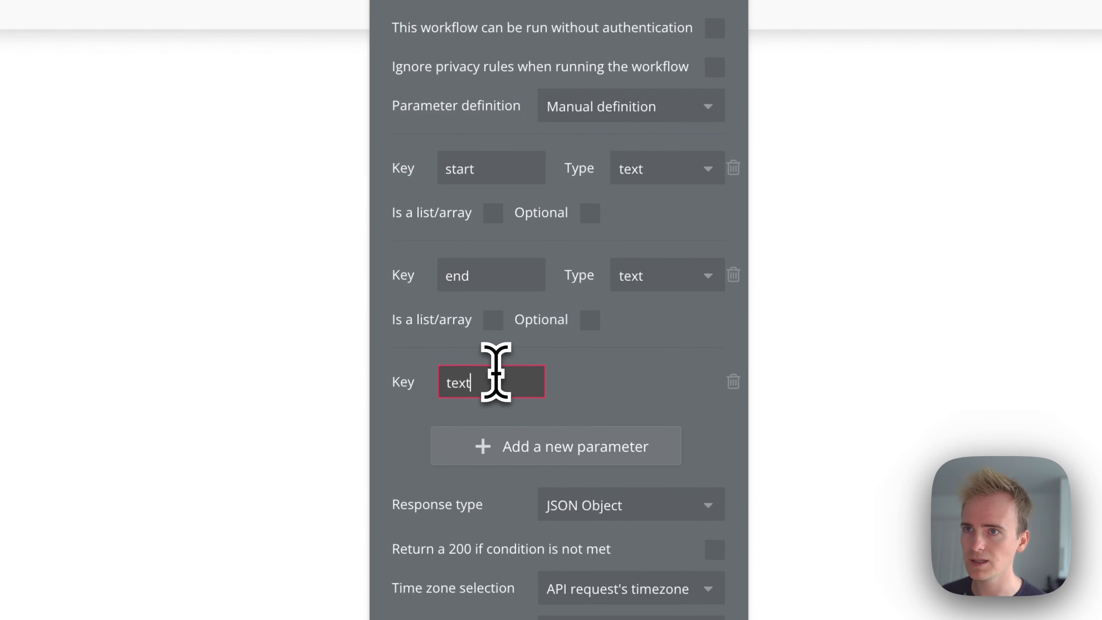
{"action": "type", "text": "xt"}
{"action": "left_click", "coordinate": [485, 481]}
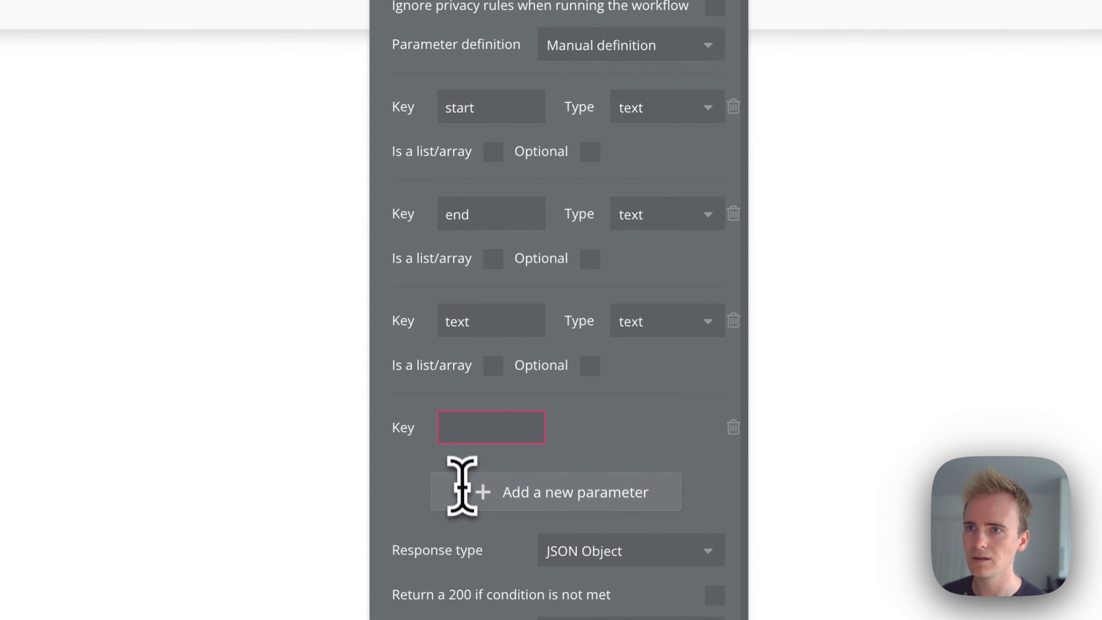
{"action": "type", "text": "speaker"}
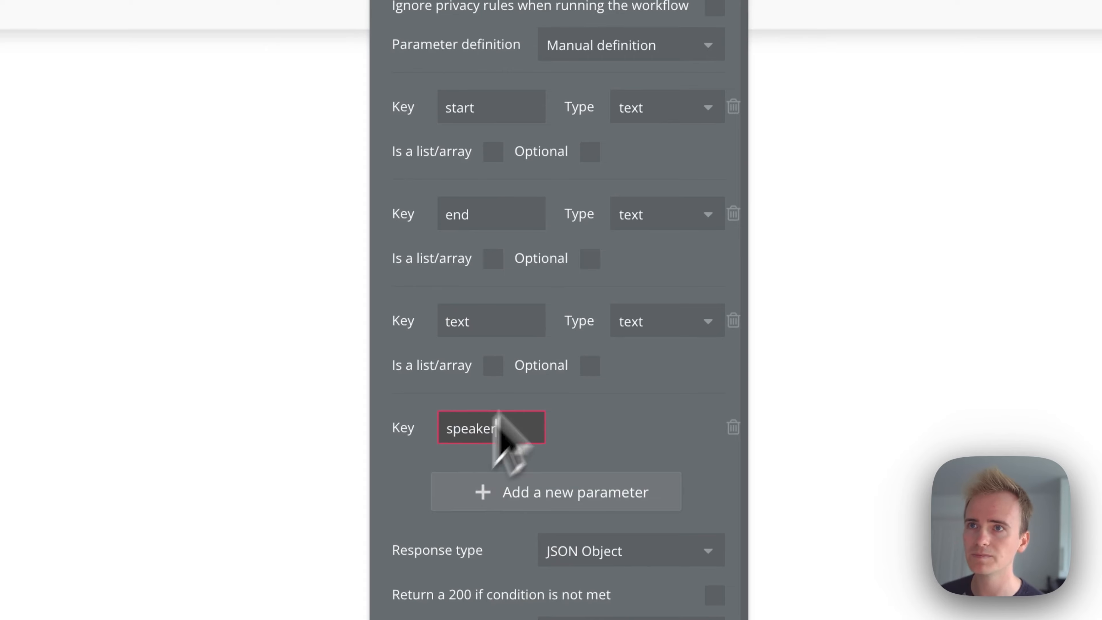
Set the type of the start and end parameters to number
{"action": "left_click", "coordinate": [665, 109]}
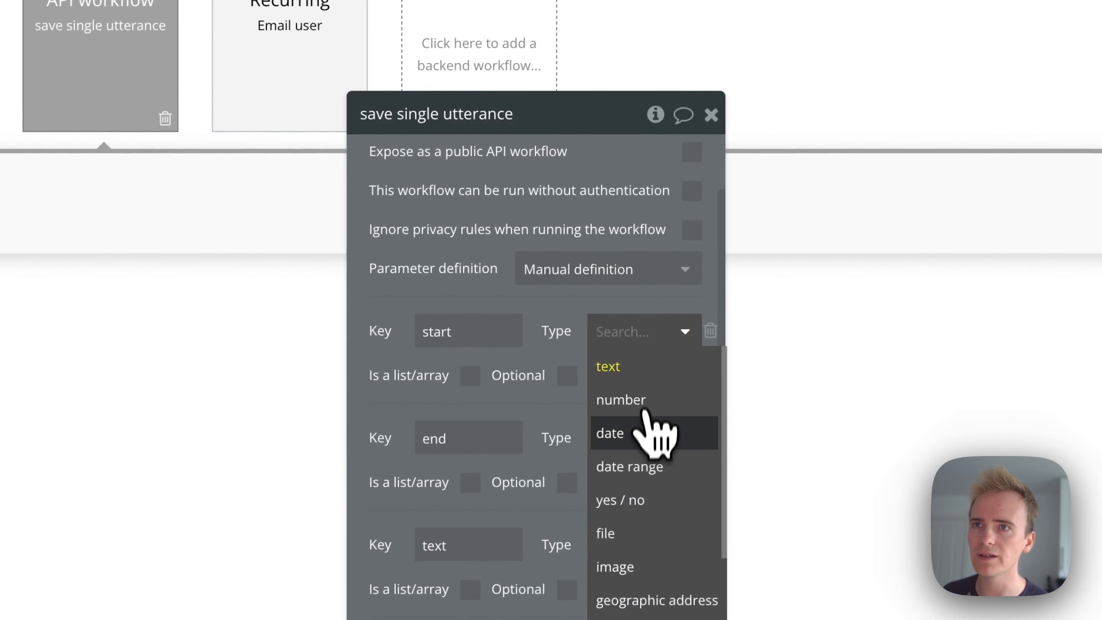
{"action": "left_click", "coordinate": [647, 401]}
{"action": "left_click", "coordinate": [641, 438]}
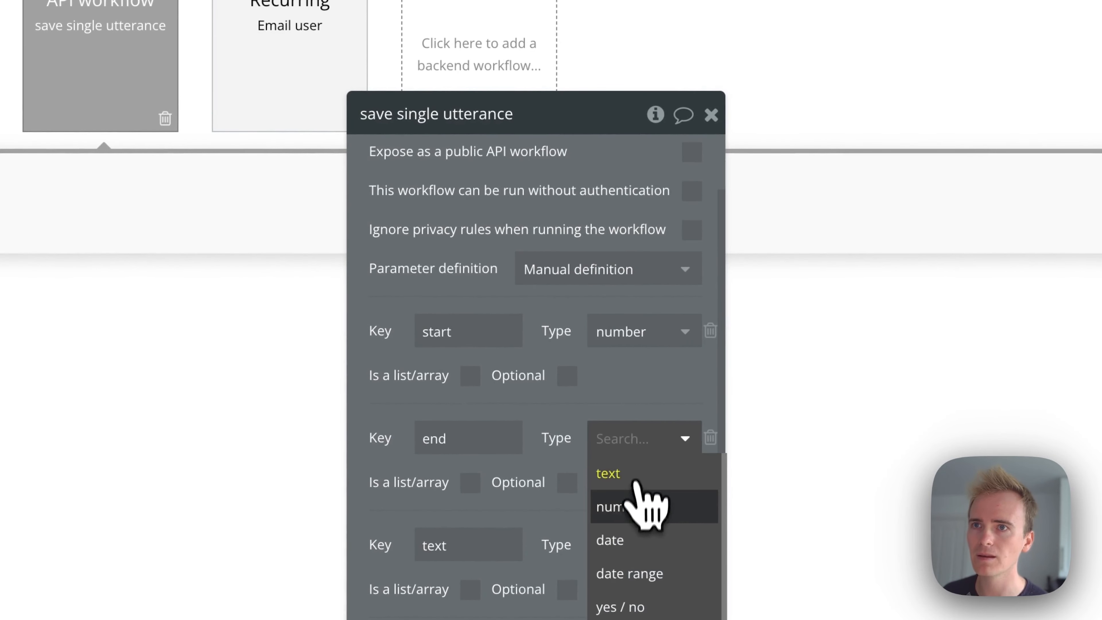
{"action": "left_click", "coordinate": [635, 505]}
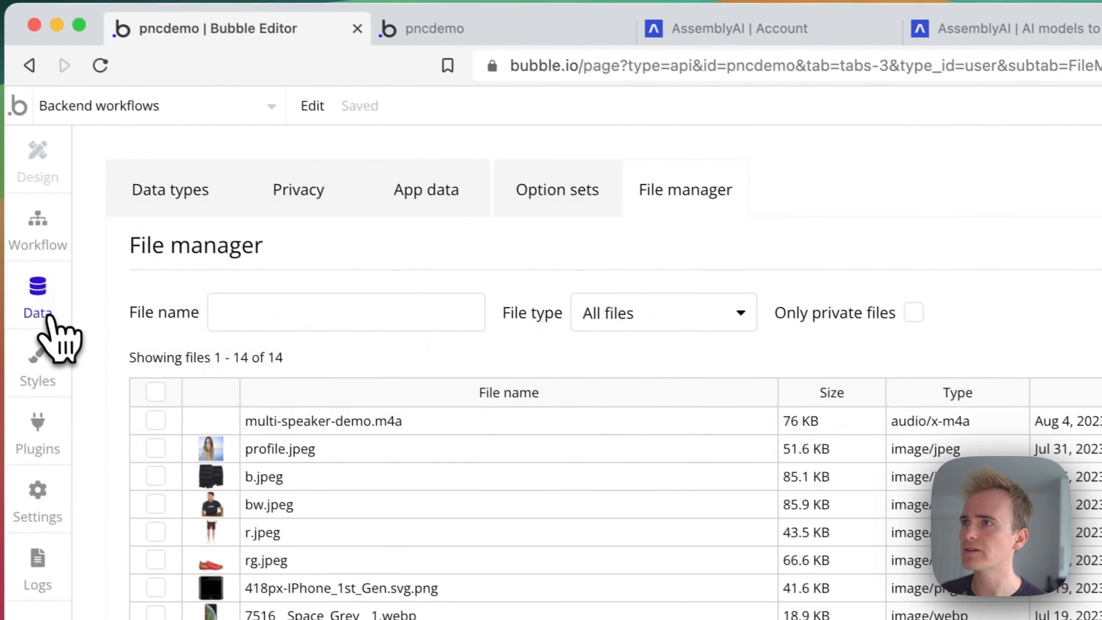
Create a new data type named "Utterance" in the app's database, leaving it publicly visible
{"action": "left_click", "coordinate": [239, 224]}
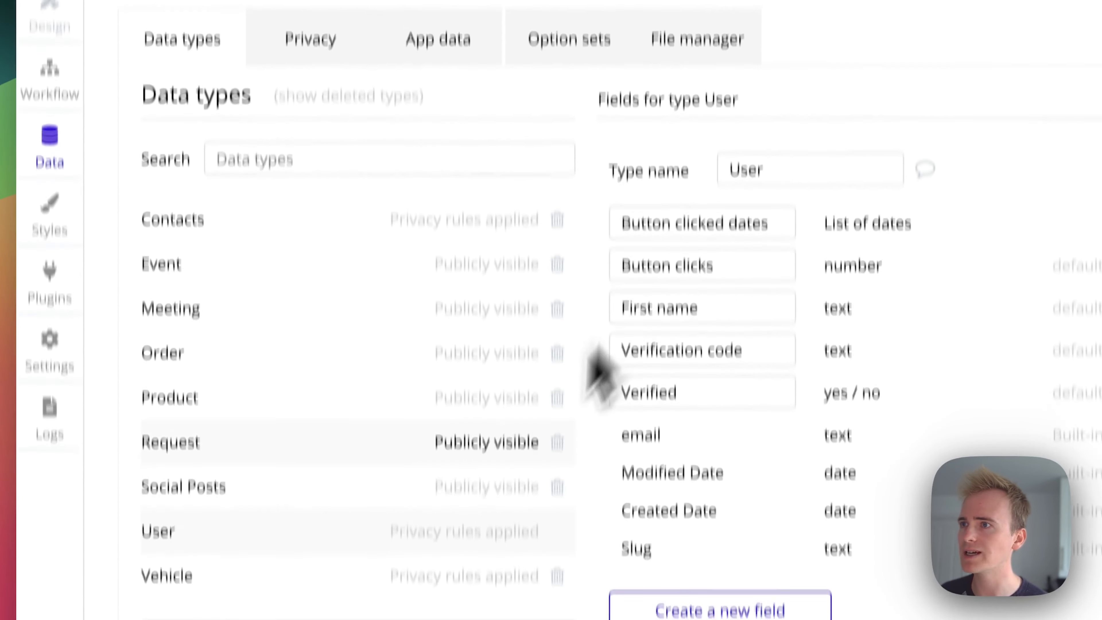
{"action": "left_click", "coordinate": [423, 260]}
{"action": "type", "text": "Utterance"}
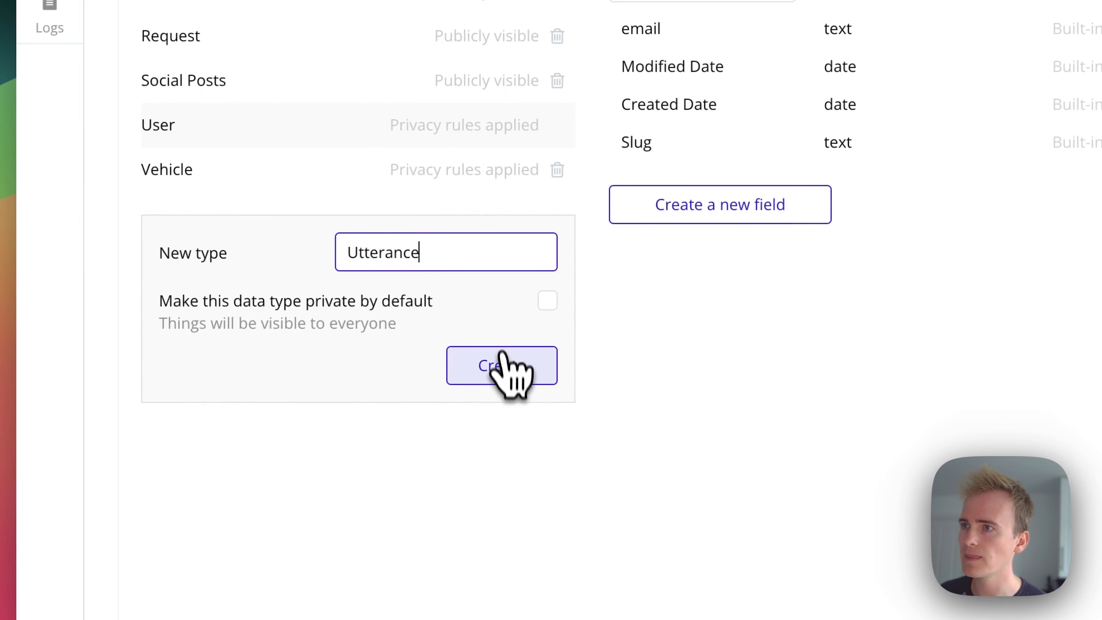
{"action": "left_click", "coordinate": [507, 369]}
Create another data type named "Transcript", leaving it publicly visible
{"action": "left_click", "coordinate": [397, 297]}
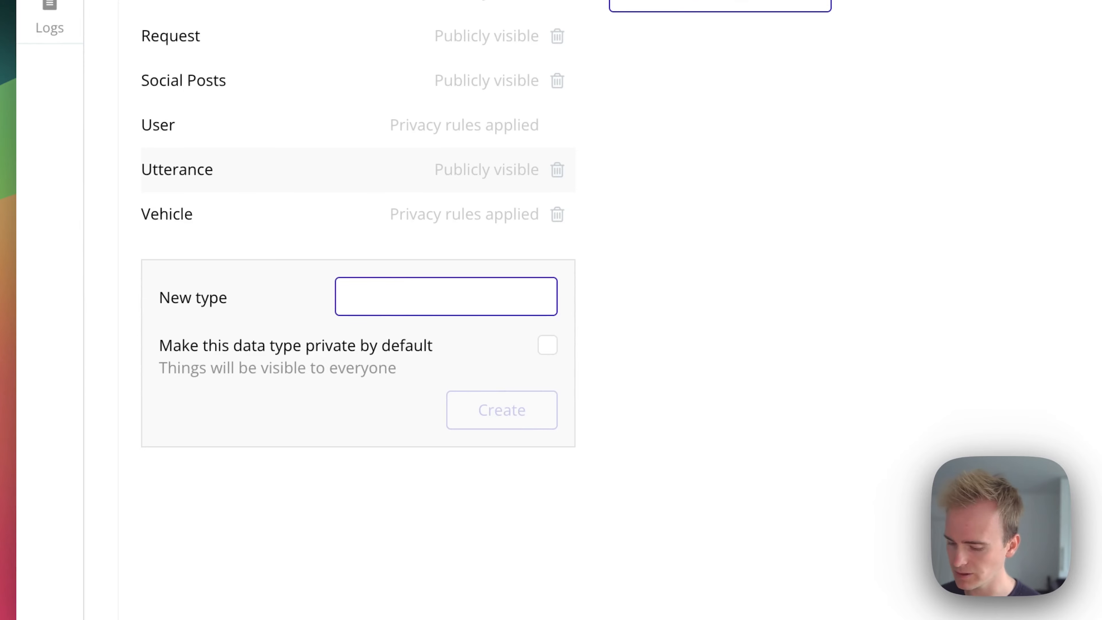
{"action": "type", "text": "Transcript"}
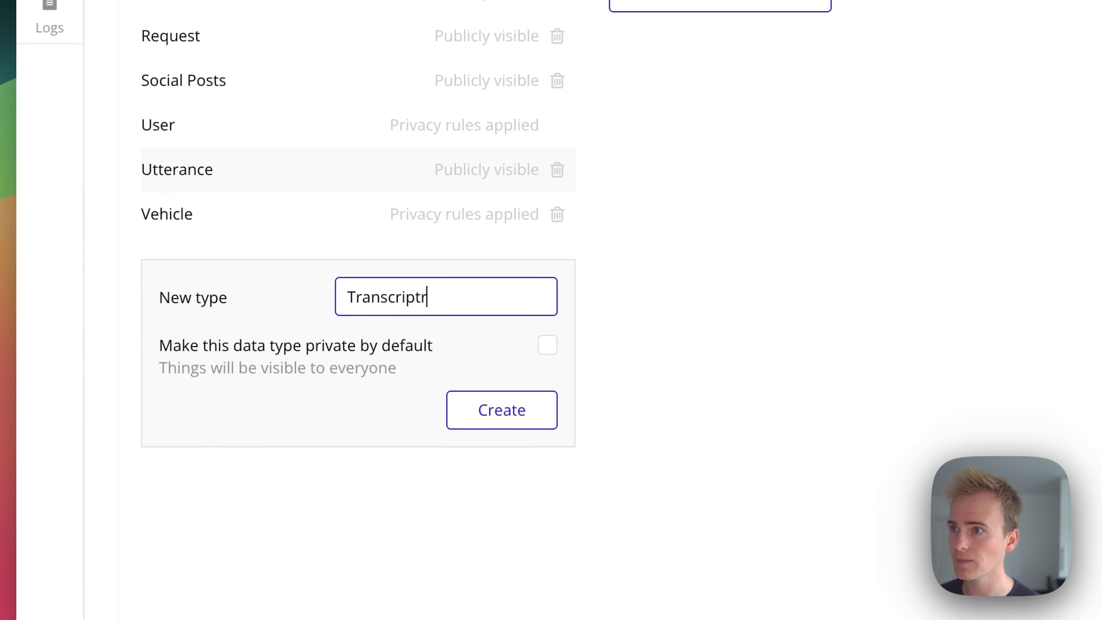
{"action": "left_click", "coordinate": [502, 410]}
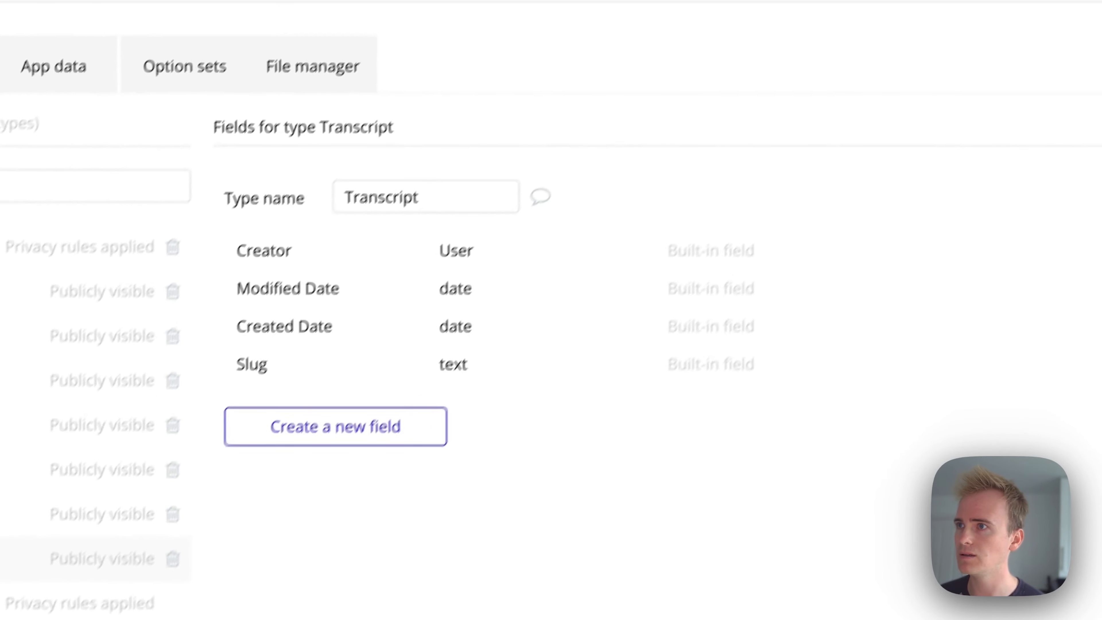
Add a field named "Start" of type number to the Utterance data type
{"action": "left_click", "coordinate": [3, 618]}
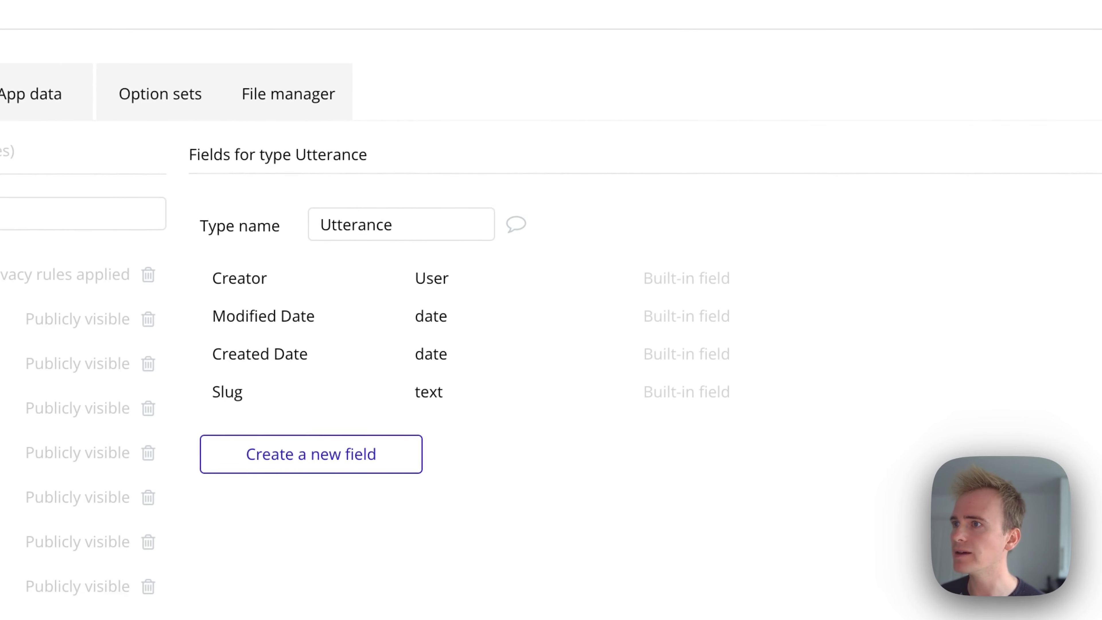
{"action": "left_click", "coordinate": [357, 451]}
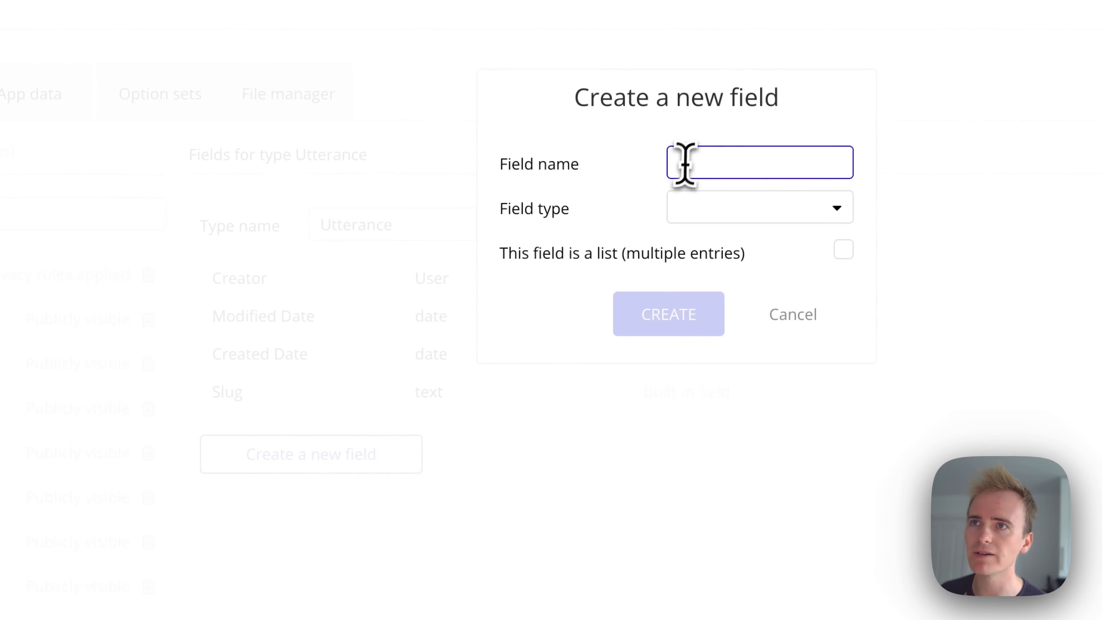
{"action": "type", "text": "Start"}
{"action": "left_click", "coordinate": [732, 208]}
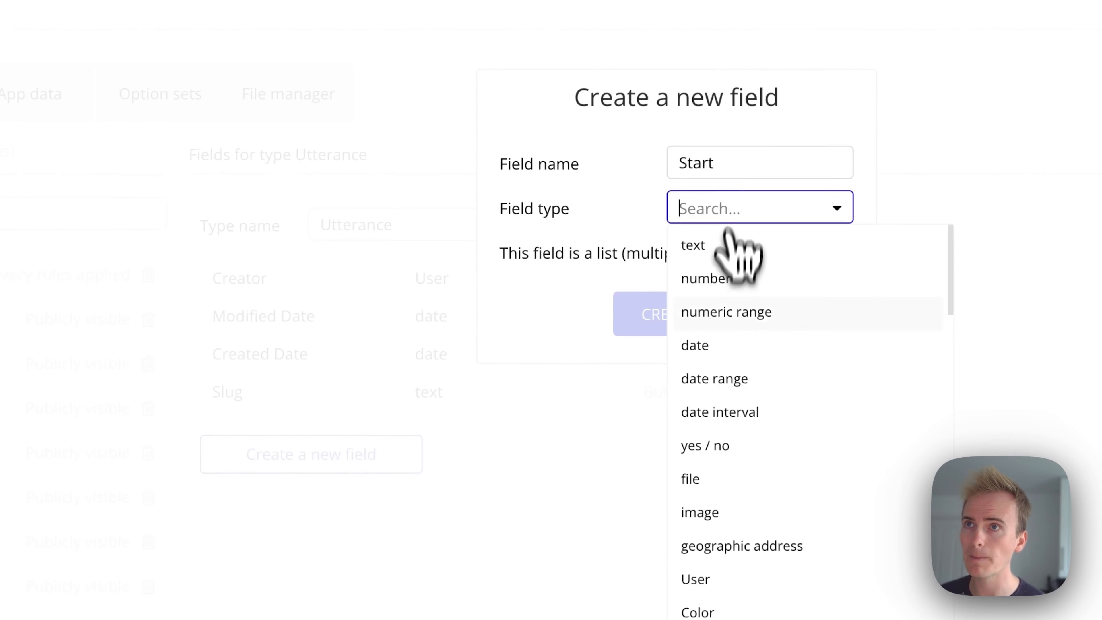
{"action": "left_click", "coordinate": [729, 298]}
{"action": "left_click", "coordinate": [720, 327]}
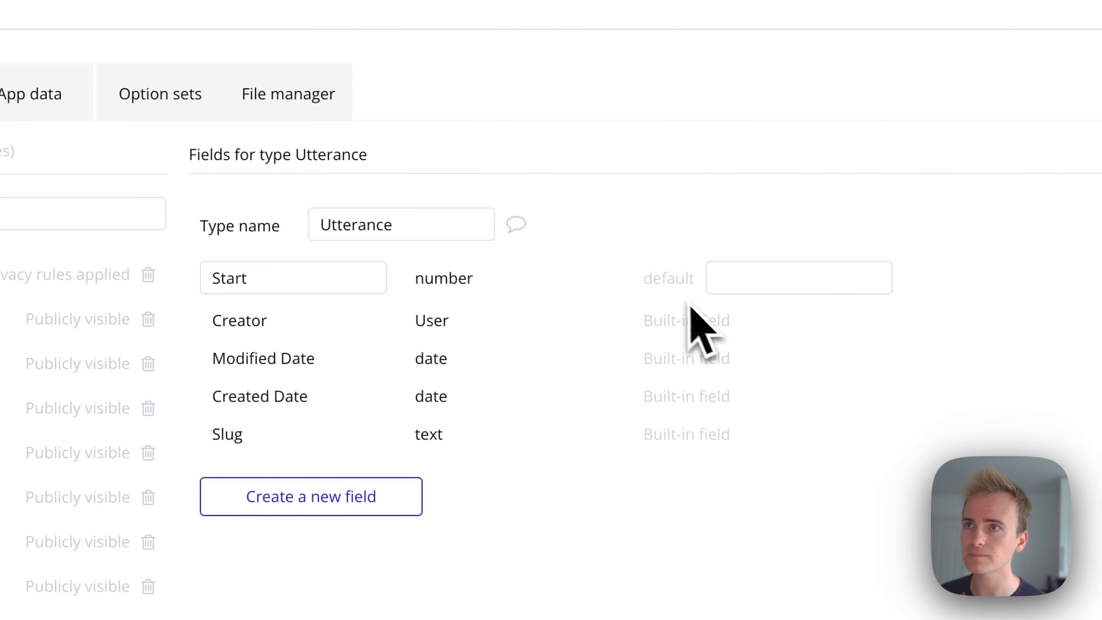
Add a field named "End" of type number to the Utterance data type
{"action": "left_click", "coordinate": [354, 493]}
{"action": "type", "text": "End"}
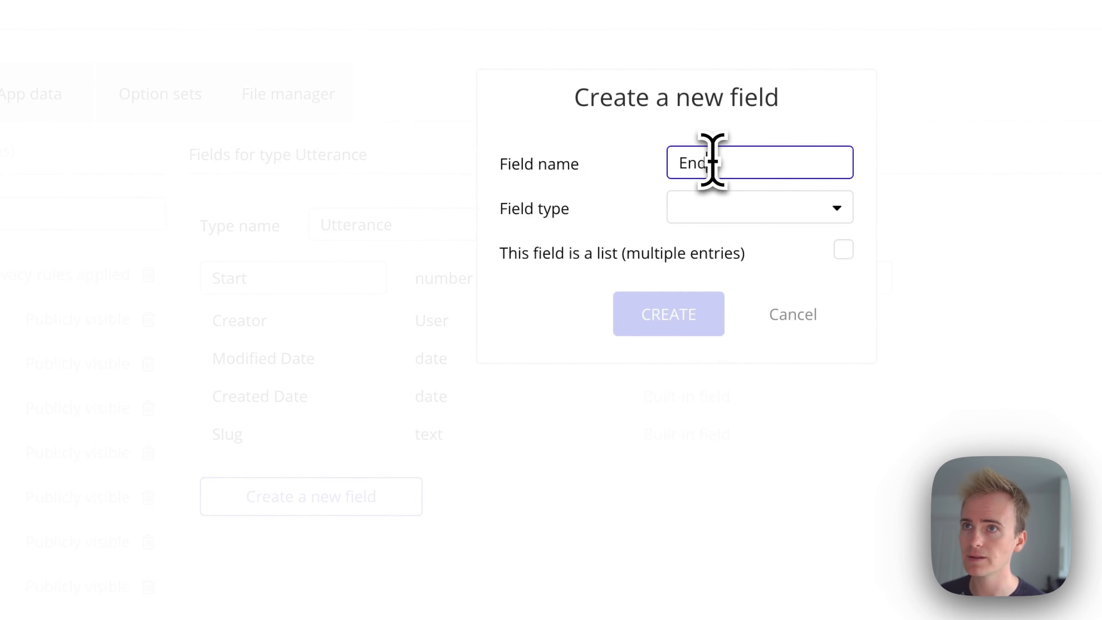
{"action": "left_click", "coordinate": [728, 207]}
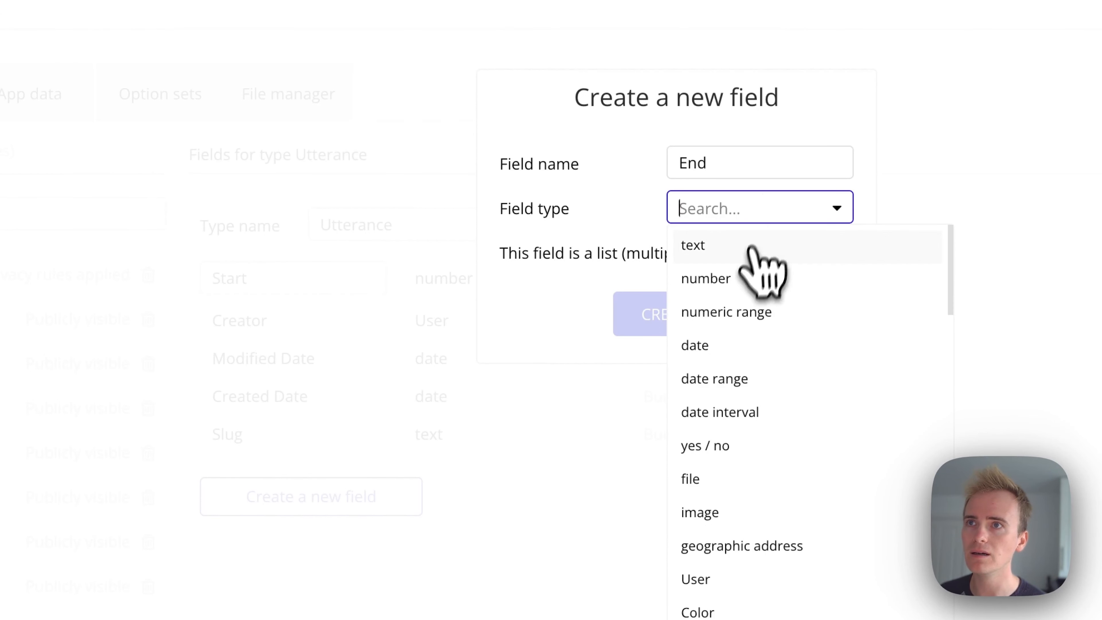
{"action": "left_click", "coordinate": [722, 280]}
{"action": "left_click", "coordinate": [694, 315]}
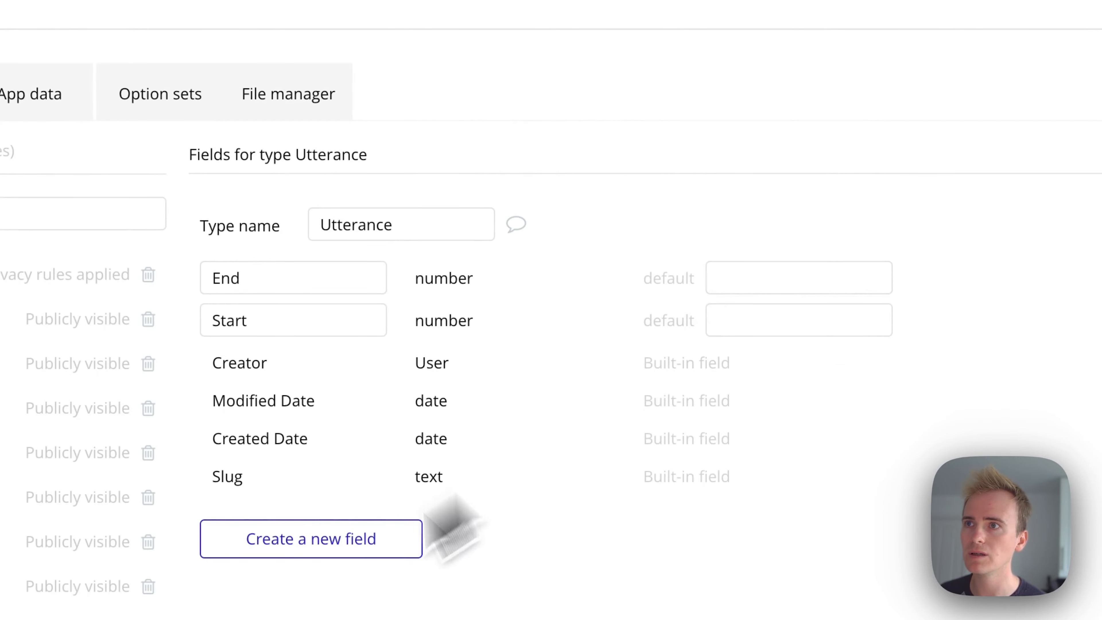
Add a field named "Speaker" of type text to the Utterance data type
{"action": "left_click", "coordinate": [300, 548]}
{"action": "type", "text": "Speak"}
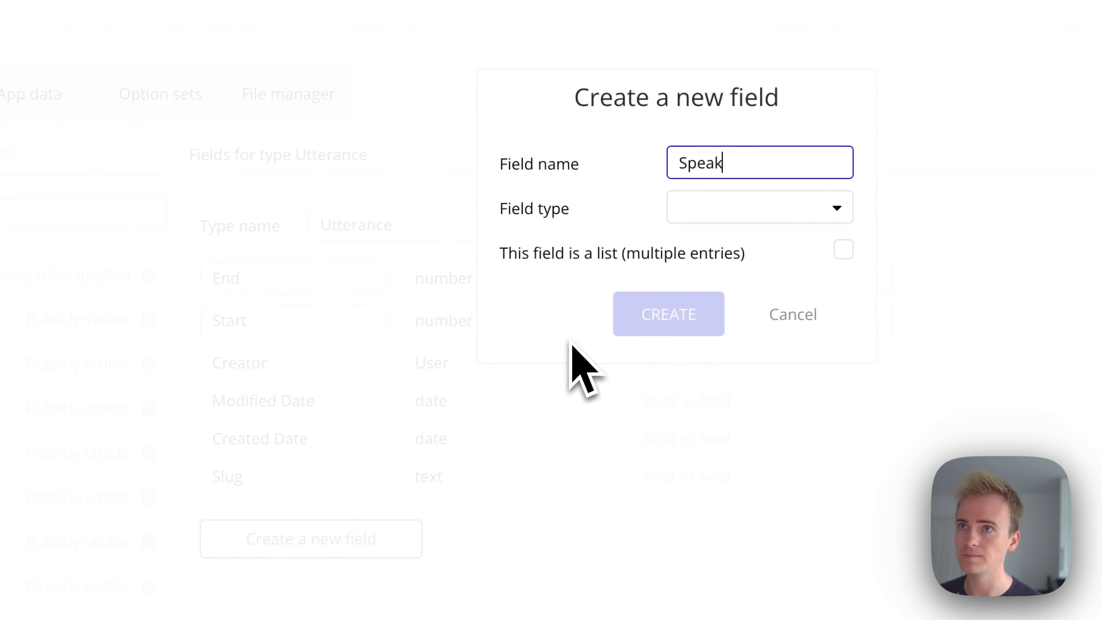
{"action": "type", "text": "er"}
{"action": "left_click", "coordinate": [676, 209]}
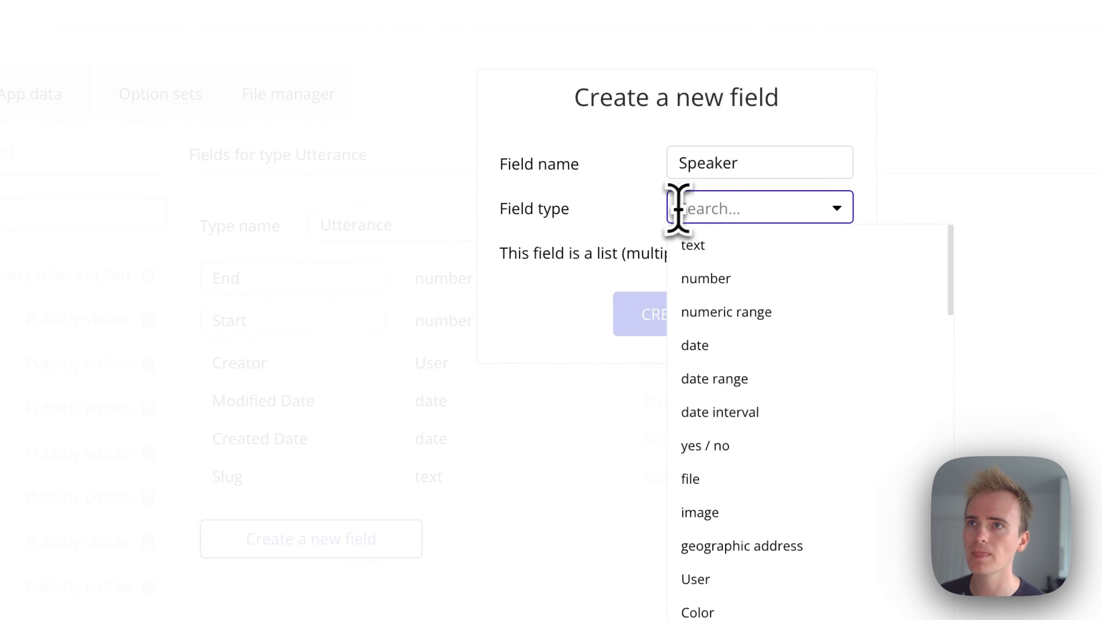
{"action": "left_click", "coordinate": [718, 245]}
{"action": "left_click", "coordinate": [677, 306]}
Add a field named "Text" of type text to the Utterance data type
{"action": "left_click", "coordinate": [377, 580]}
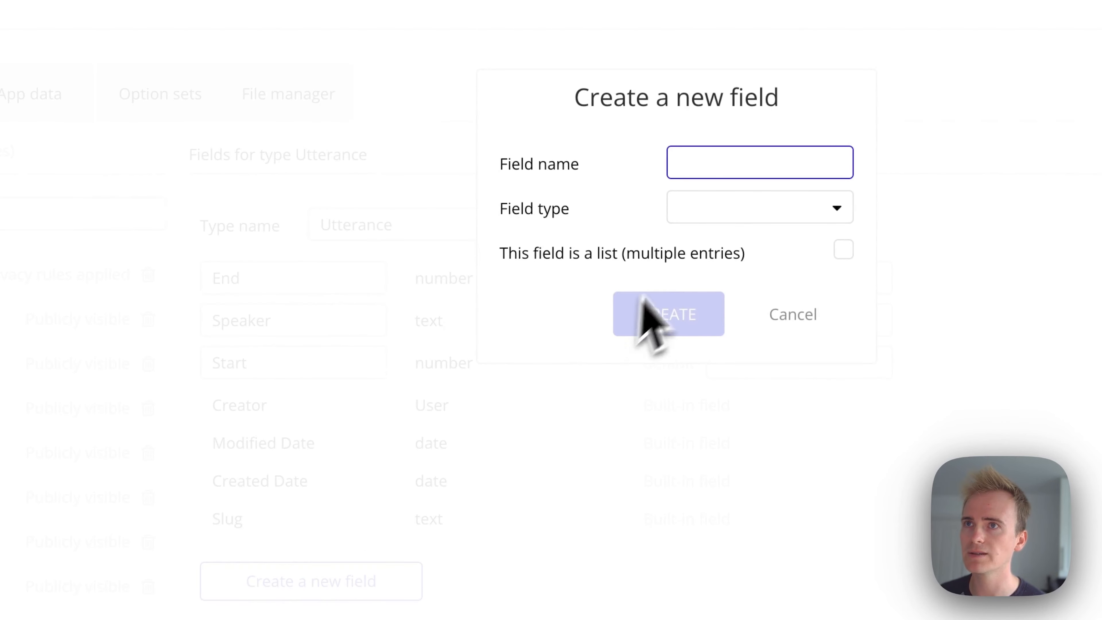
{"action": "type", "text": "Text"}
{"action": "left_click", "coordinate": [745, 207]}
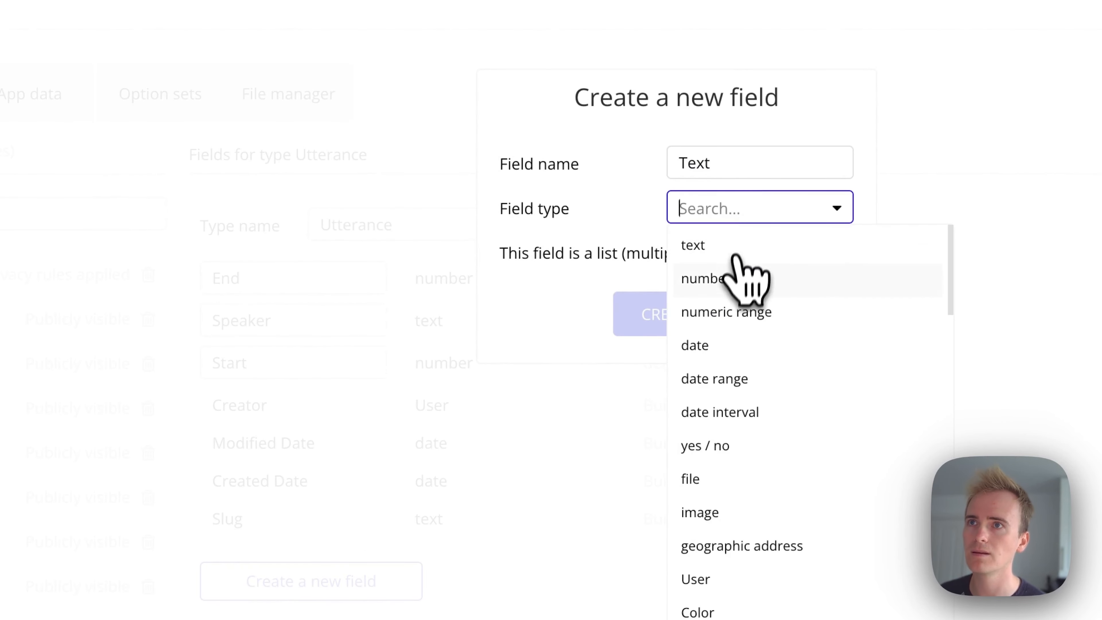
{"action": "left_click", "coordinate": [736, 248]}
{"action": "left_click", "coordinate": [690, 317]}
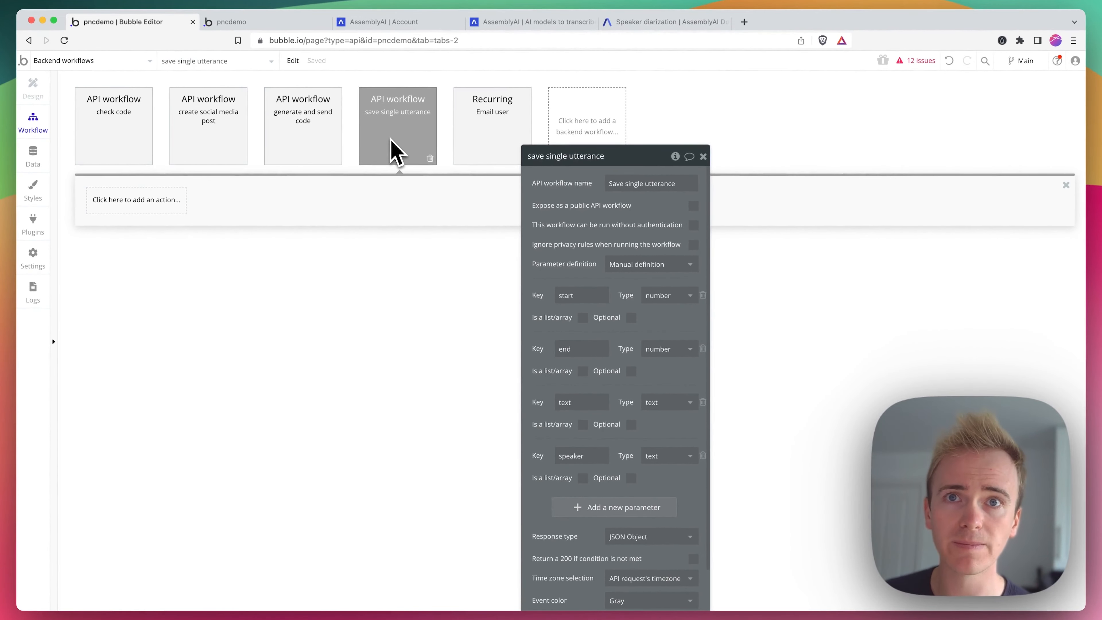
Add a "Create a new thing" action to the save single utterance workflow with Utterance as its type
{"action": "left_click", "coordinate": [128, 201]}
{"action": "mouse_move", "coordinate": [158, 284]}
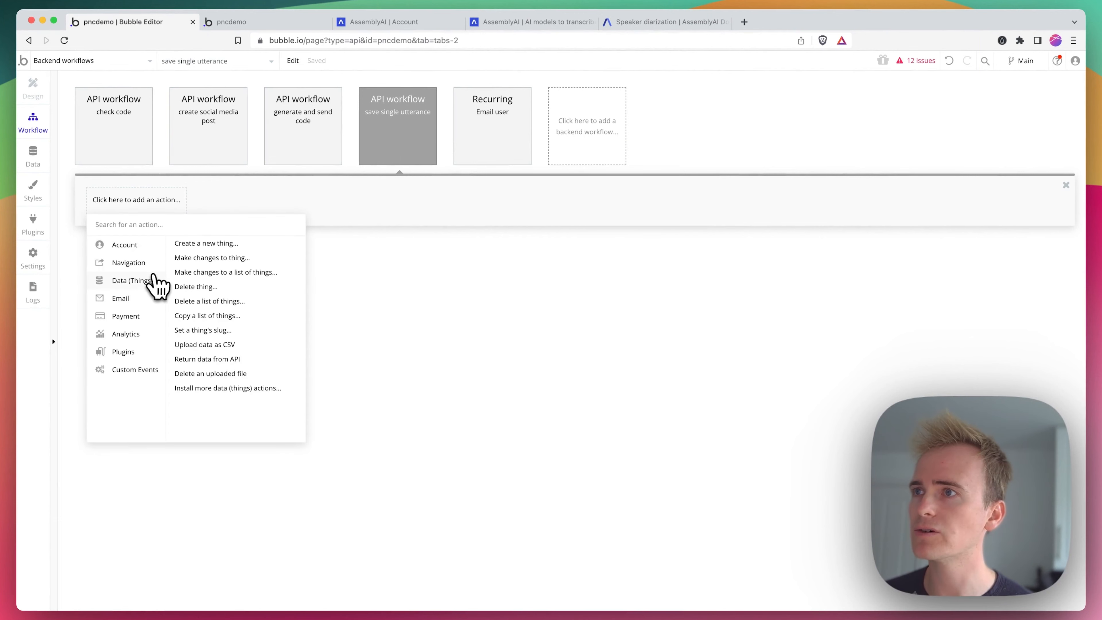
{"action": "left_click", "coordinate": [206, 243]}
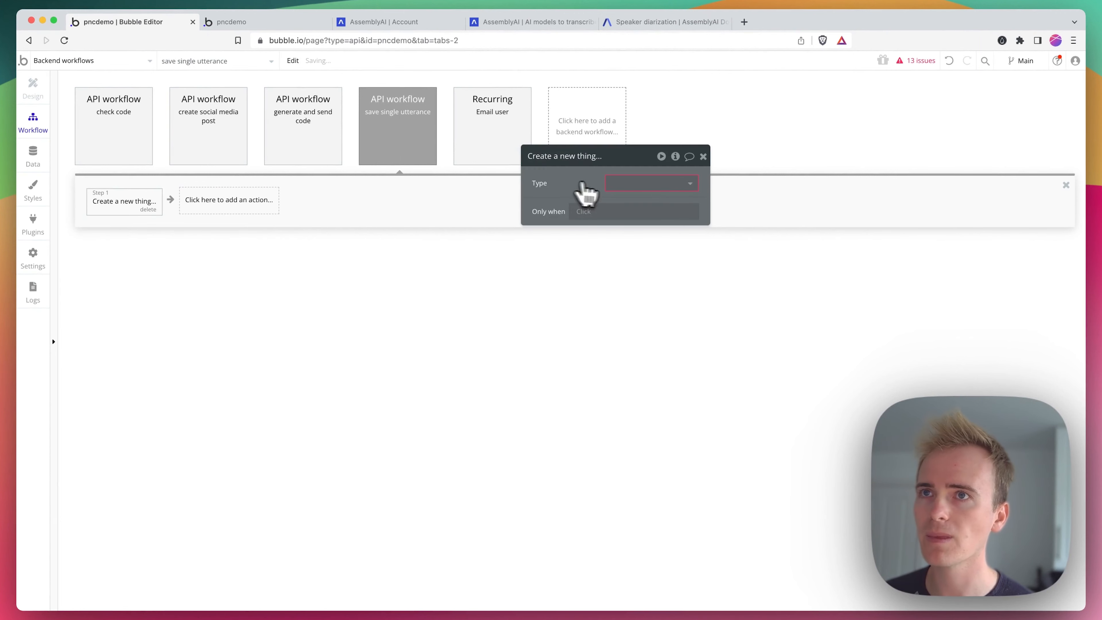
{"action": "left_click", "coordinate": [613, 183]}
{"action": "left_click", "coordinate": [637, 335]}
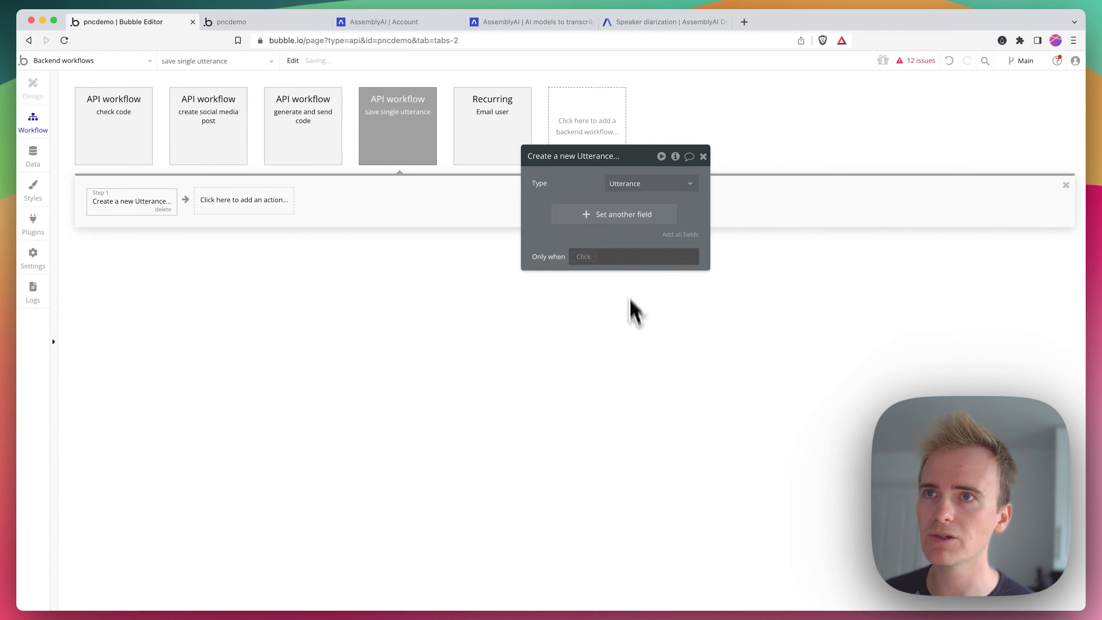
Add all of the Utterance type's fields to the create action
{"action": "left_click", "coordinate": [616, 220]}
{"action": "left_click", "coordinate": [549, 211]}
{"action": "left_click", "coordinate": [579, 201]}
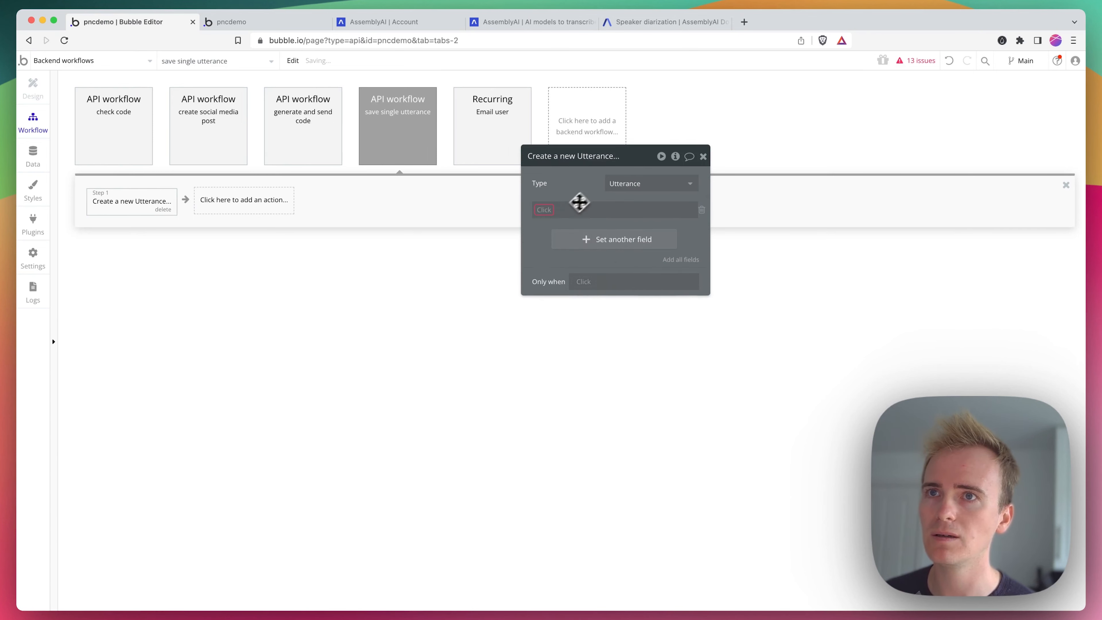
{"action": "left_click", "coordinate": [673, 260]}
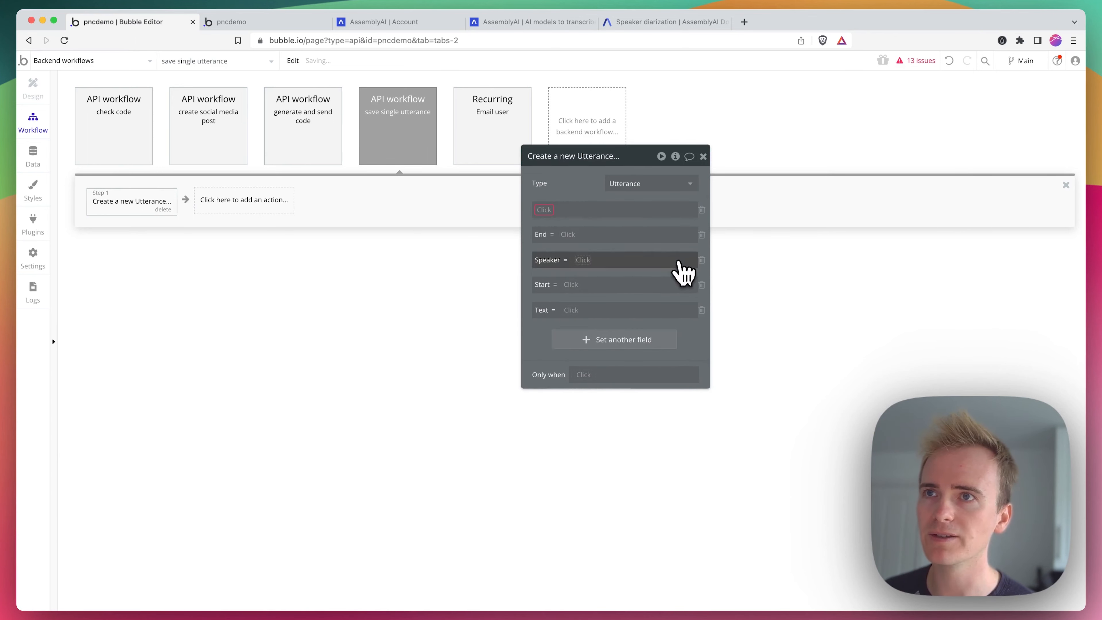
Remove the blank field row and map the create action's End, Speaker, Start and Text fields to the matching workflow parameters
{"action": "left_click", "coordinate": [702, 209]}
{"action": "left_click", "coordinate": [569, 209]}
{"action": "left_click", "coordinate": [581, 252]}
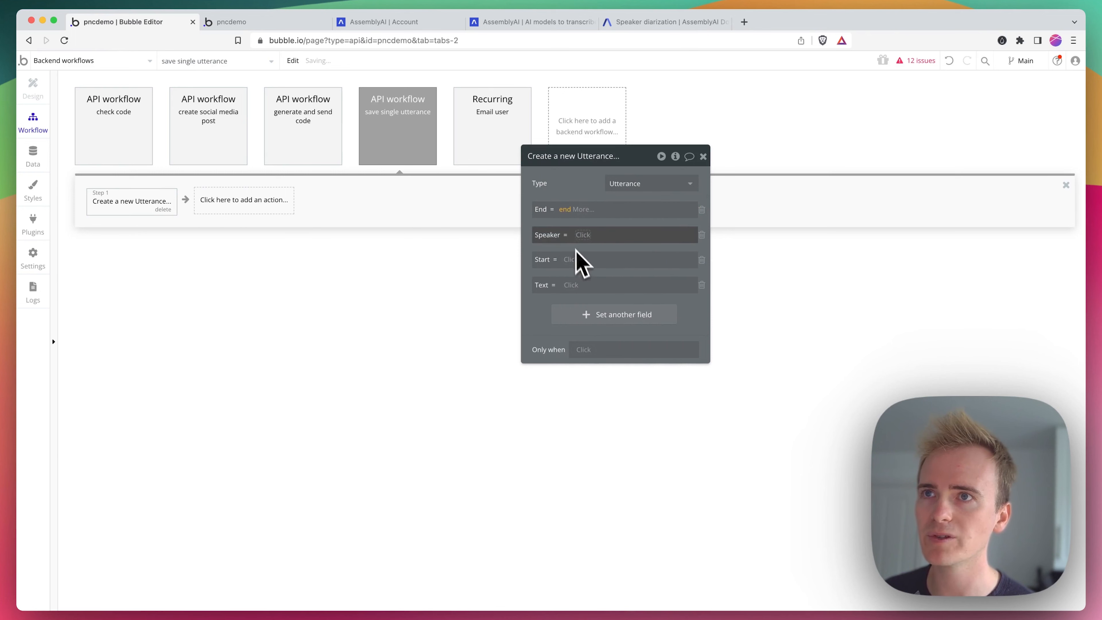
{"action": "left_click", "coordinate": [583, 237]}
{"action": "left_click", "coordinate": [604, 316]}
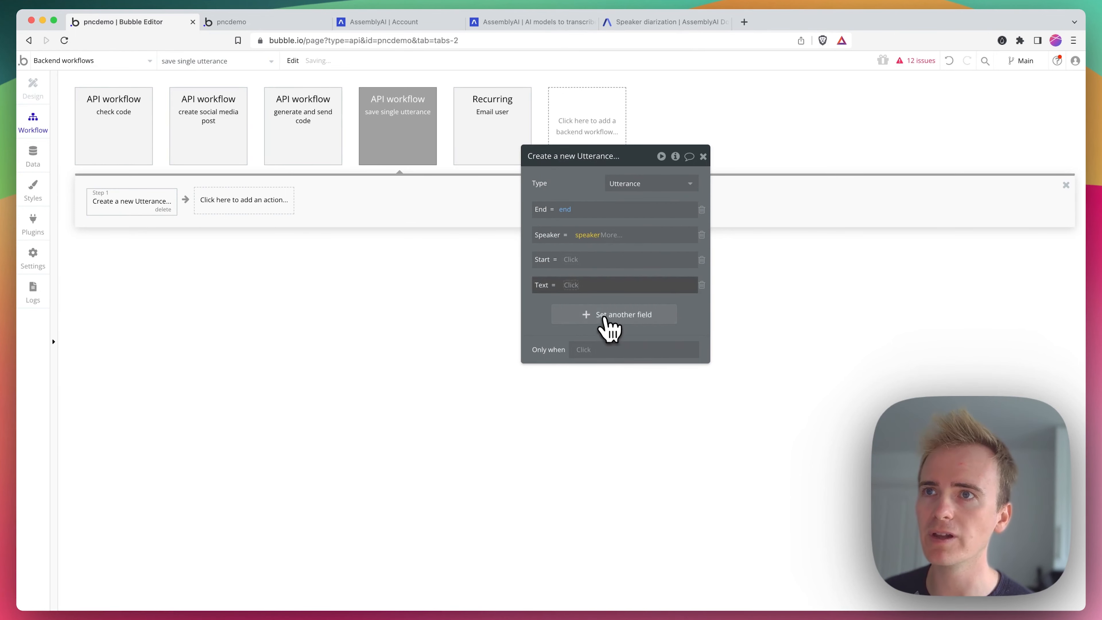
{"action": "left_click", "coordinate": [571, 259]}
{"action": "left_click", "coordinate": [580, 288]}
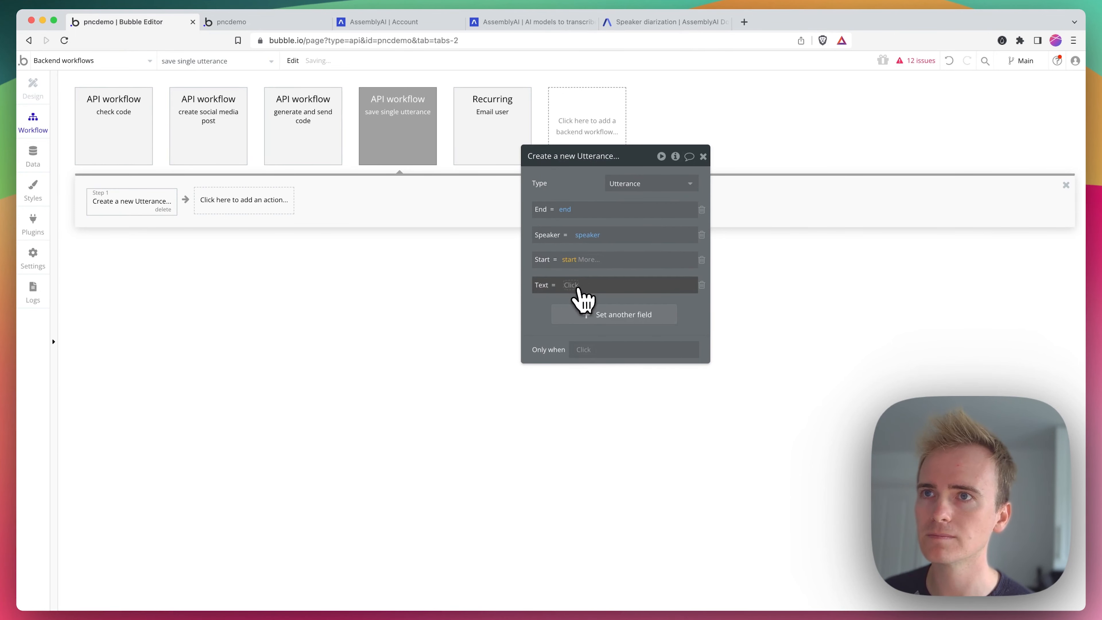
{"action": "left_click", "coordinate": [577, 287]}
{"action": "left_click", "coordinate": [582, 346]}
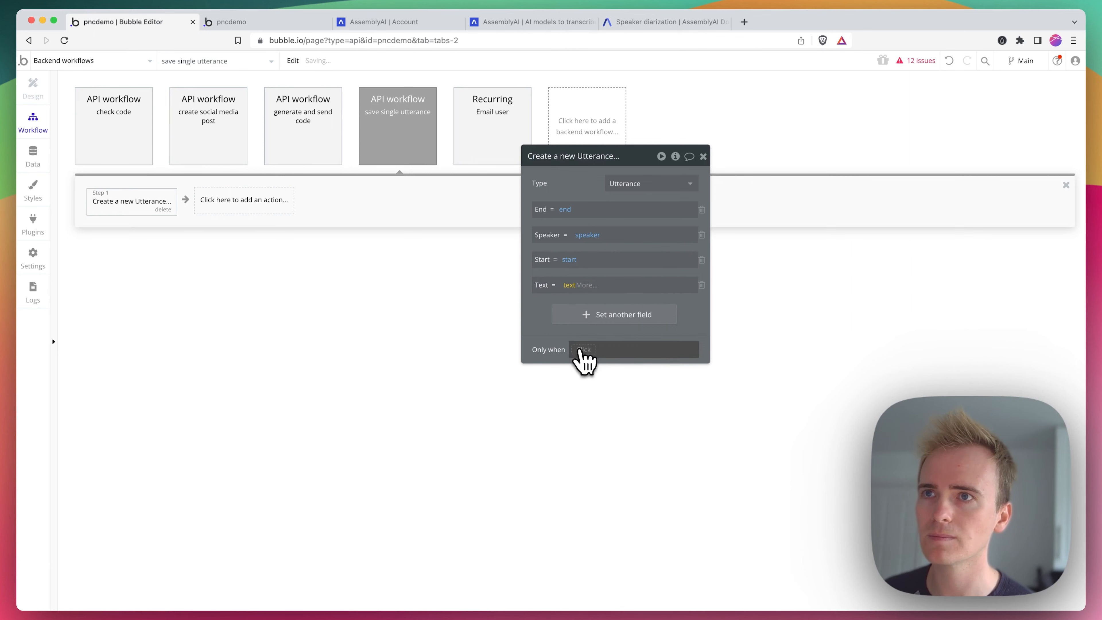
Add a parameter with key "transcript" and type Transcript to the save single utterance workflow
{"action": "left_click", "coordinate": [411, 150]}
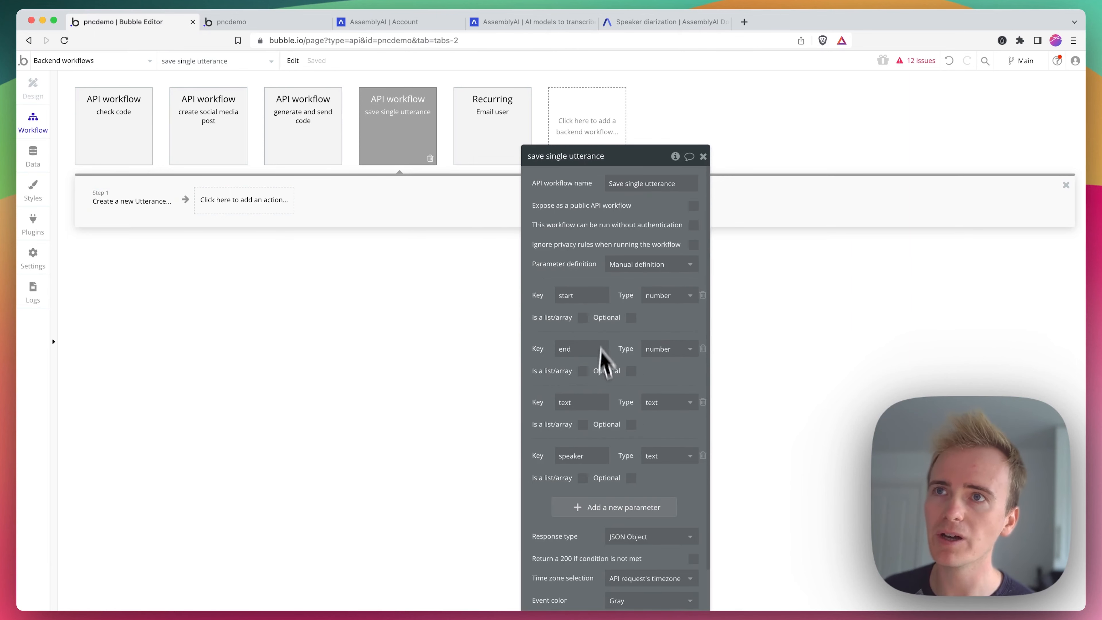
{"action": "left_click_drag", "start_coordinate": [629, 176], "coordinate": [727, 94]}
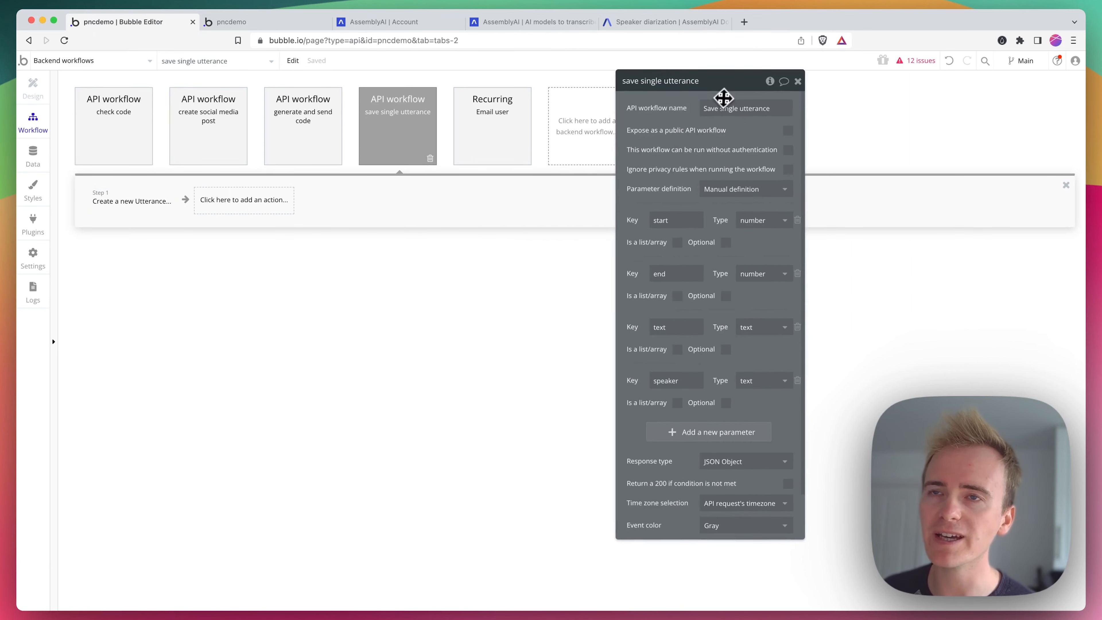
{"action": "left_click", "coordinate": [708, 426]}
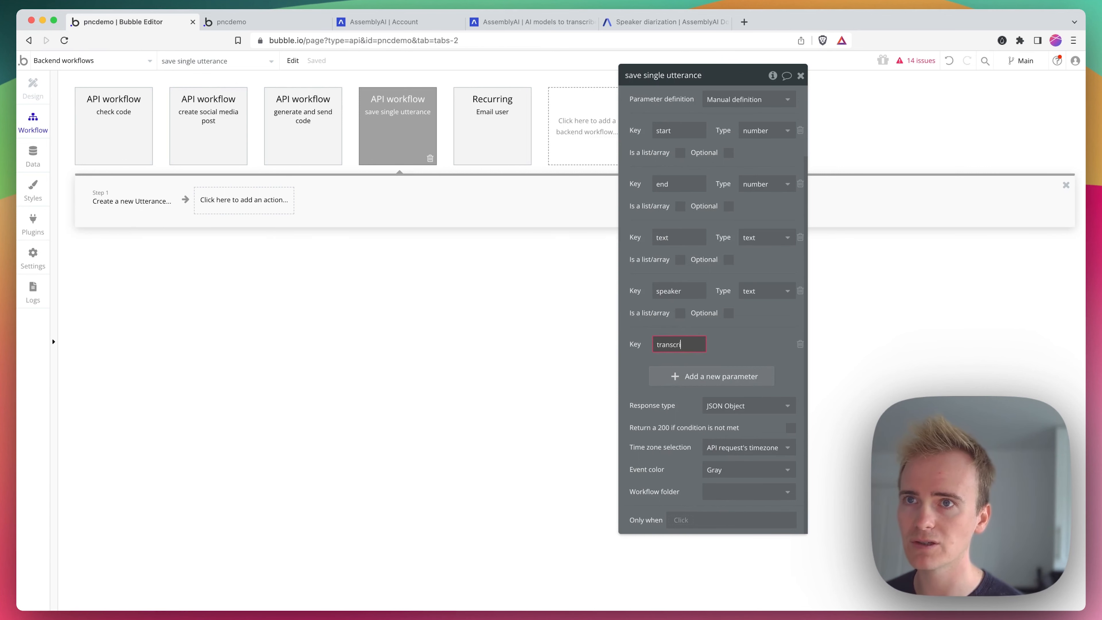
{"action": "left_click", "coordinate": [743, 345]}
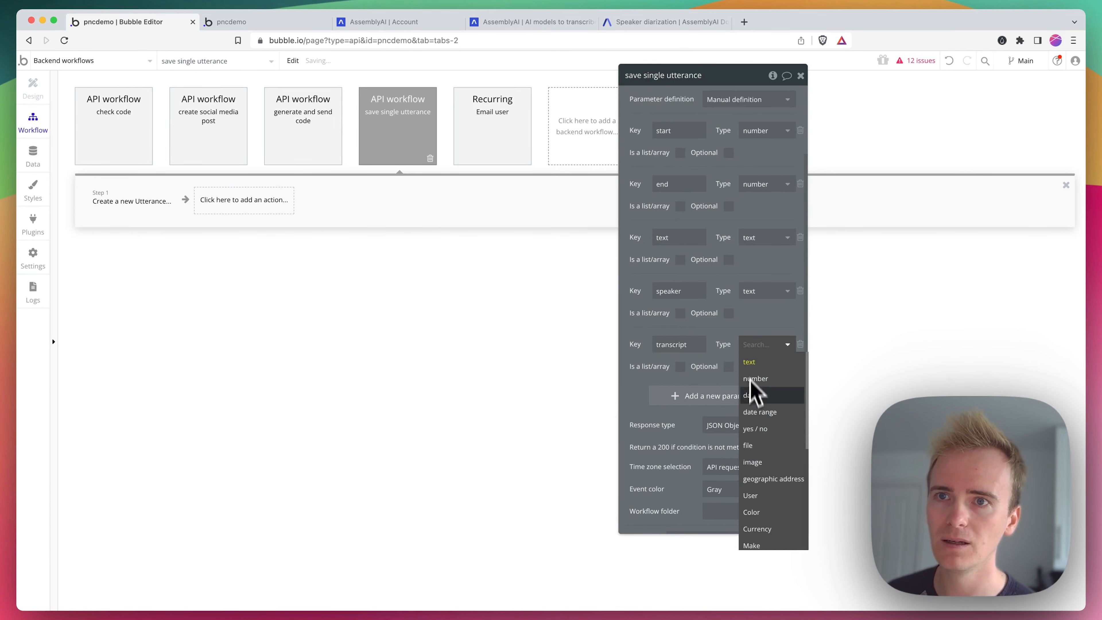
{"action": "type", "text": "tr"}
{"action": "left_click", "coordinate": [772, 362]}
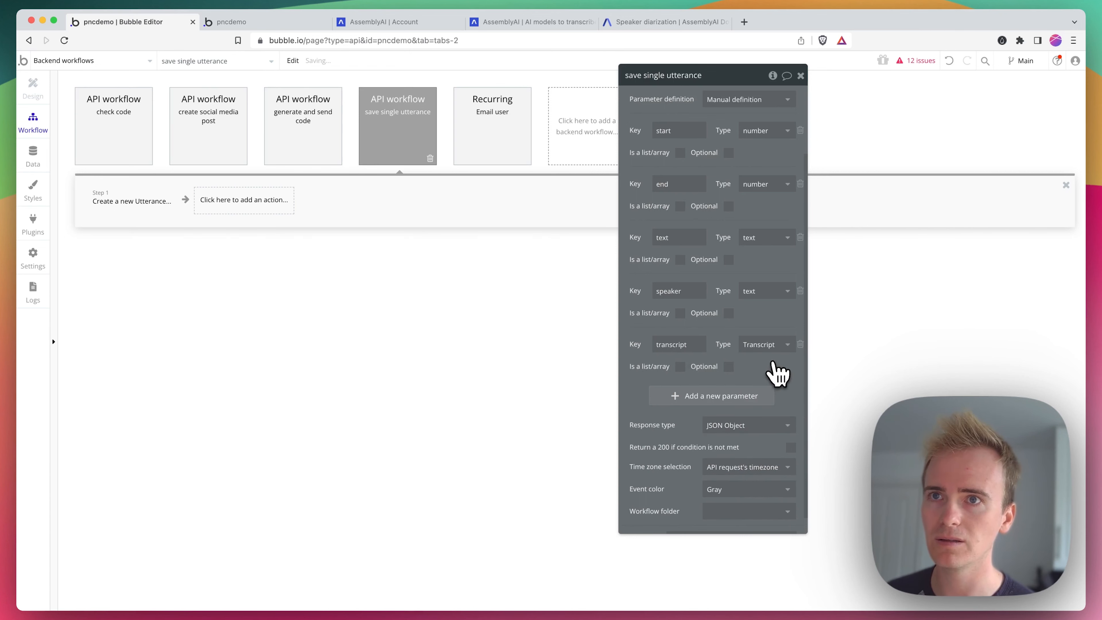
Create a "Transcript" field of type Transcript on Utterance from the create action and set it to the transcript parameter
{"action": "left_click", "coordinate": [140, 204]}
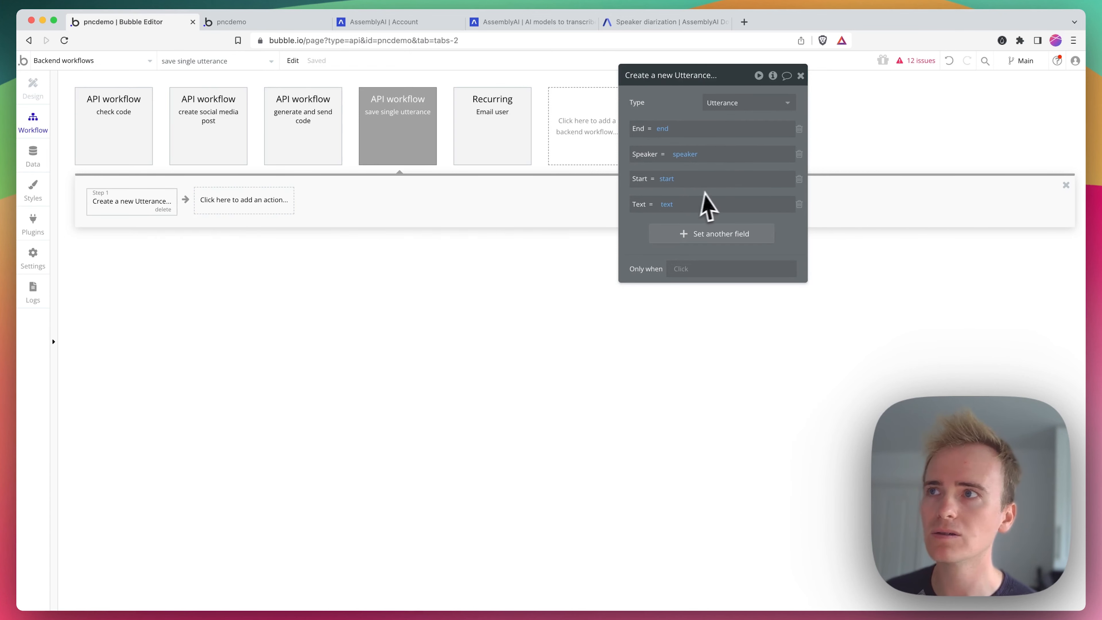
{"action": "left_click", "coordinate": [683, 232]}
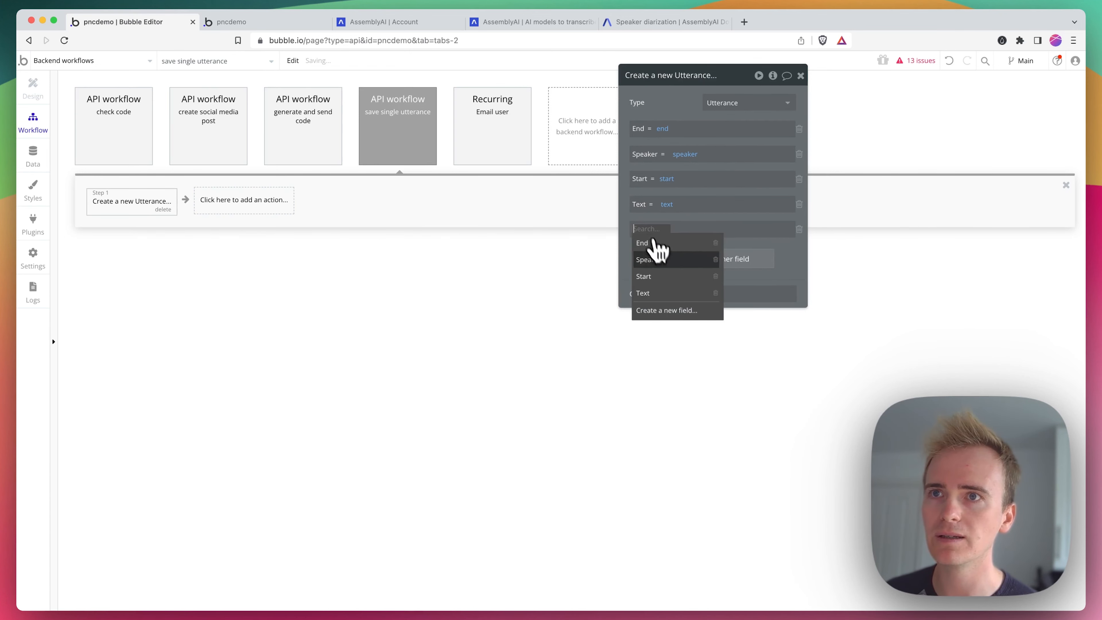
{"action": "left_click", "coordinate": [679, 311]}
{"action": "type", "text": "T"}
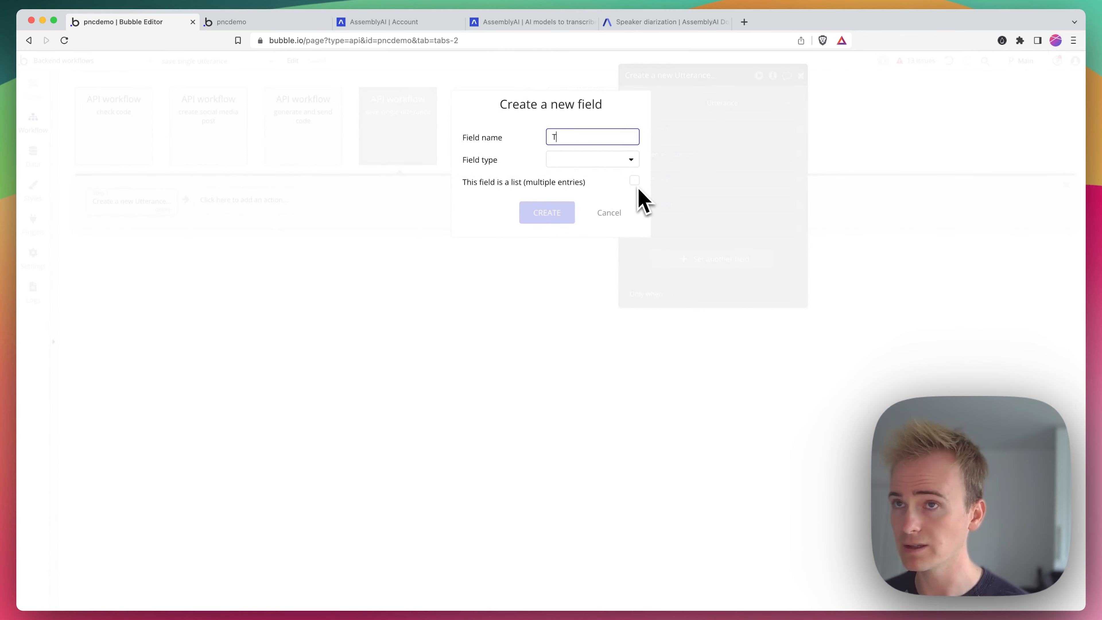
{"action": "type", "text": "ranscript"}
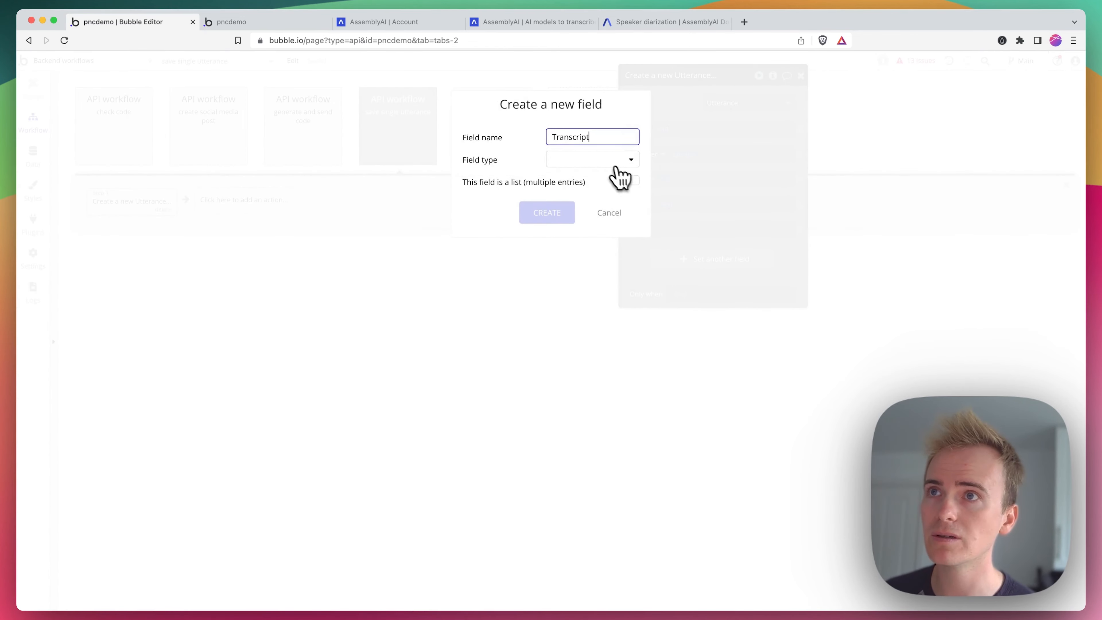
{"action": "left_click", "coordinate": [603, 159]}
{"action": "type", "text": "tr"}
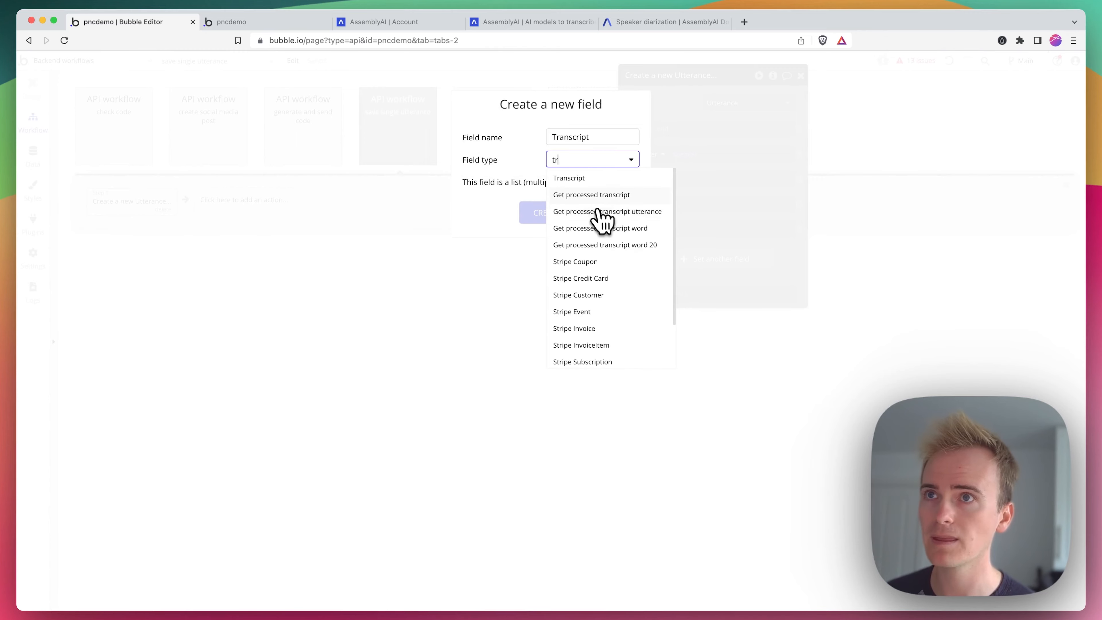
{"action": "left_click", "coordinate": [590, 184]}
{"action": "left_click", "coordinate": [559, 215]}
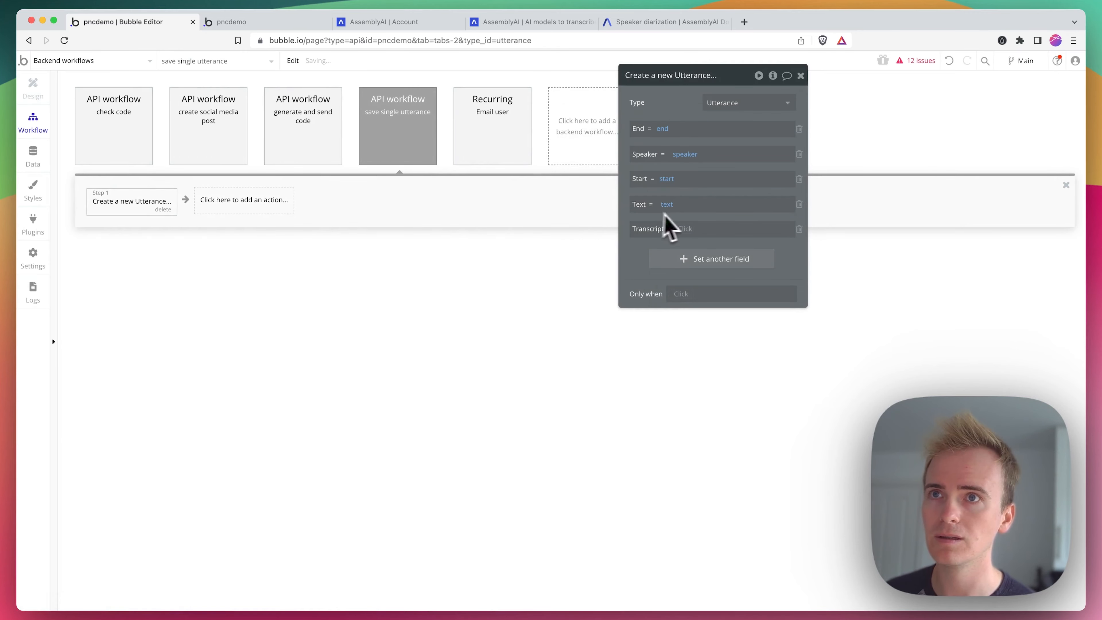
{"action": "left_click", "coordinate": [707, 328]}
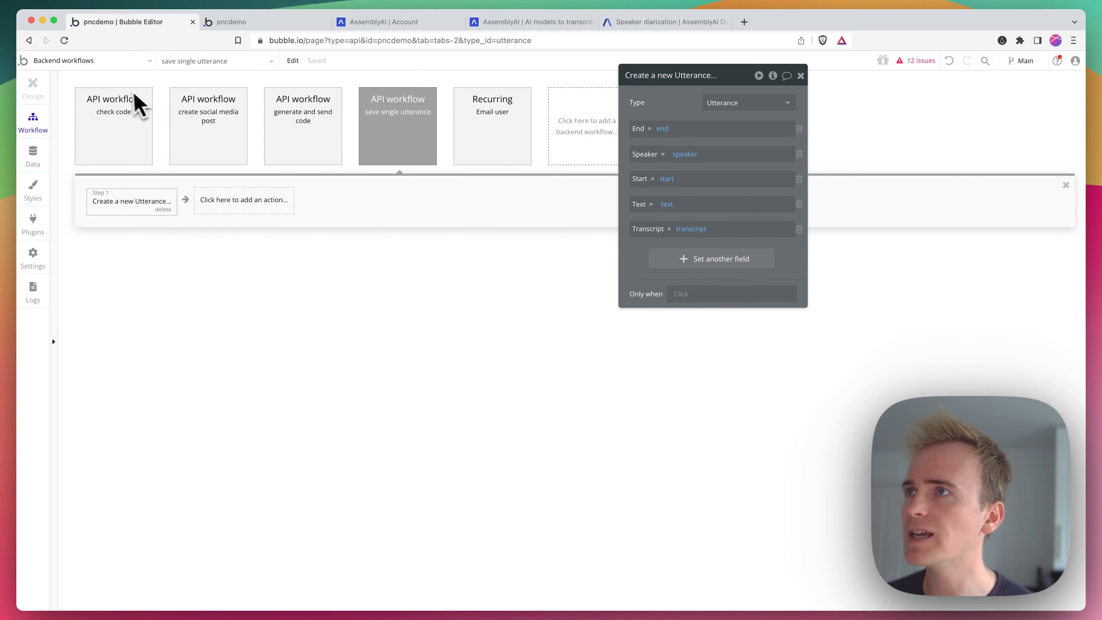
Create a new page named "speaker_labels"
{"action": "left_click", "coordinate": [114, 63]}
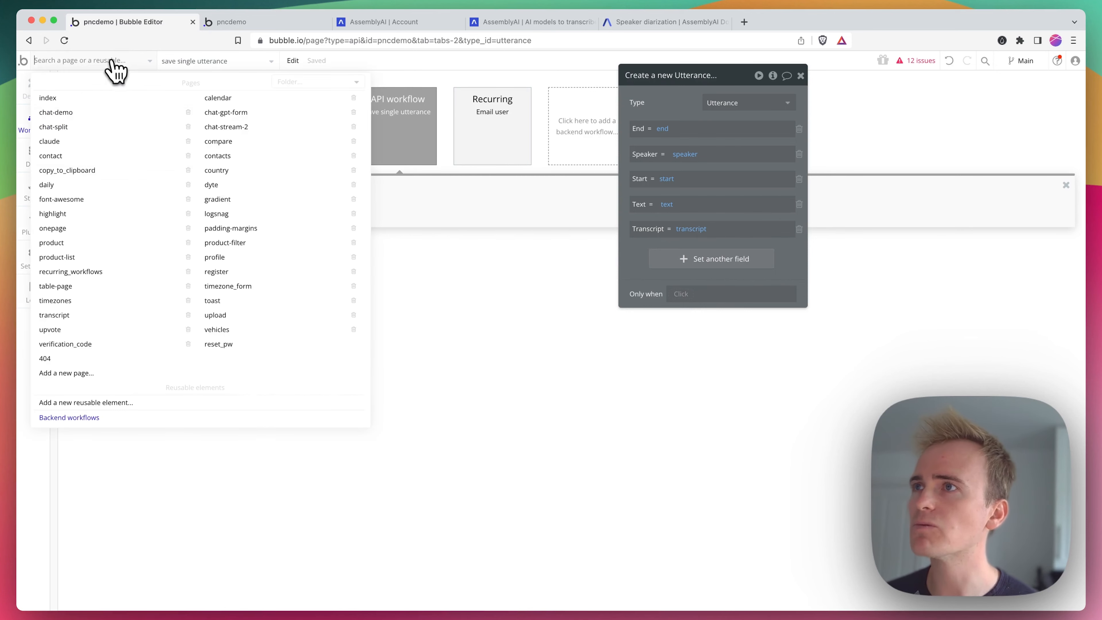
{"action": "left_click", "coordinate": [68, 376]}
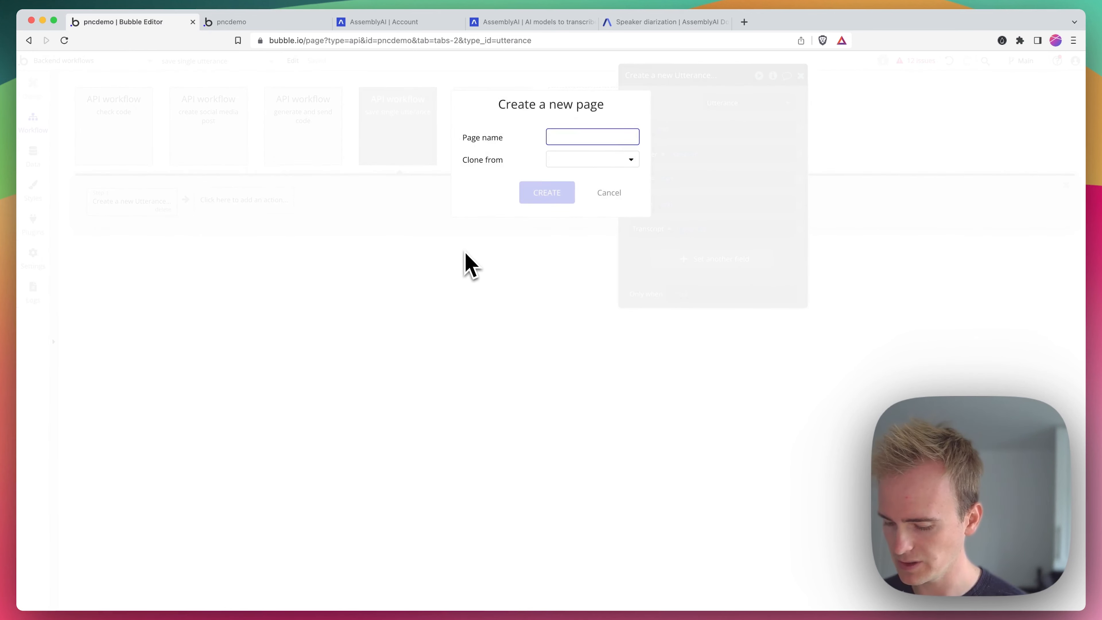
{"action": "type", "text": "speaker_labels"}
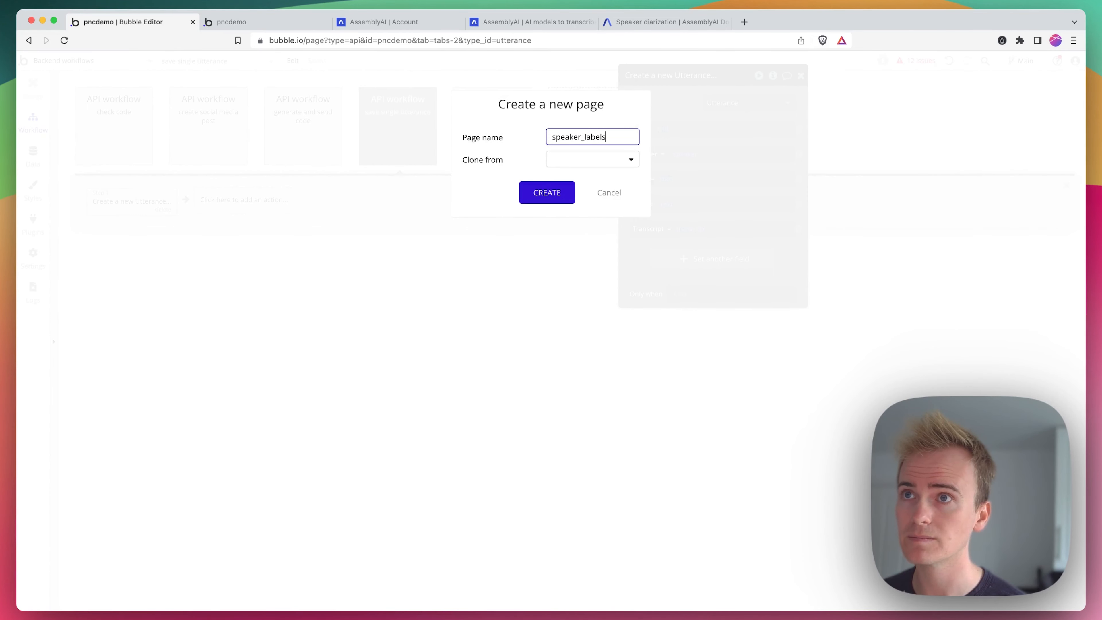
{"action": "key", "text": "Return"}
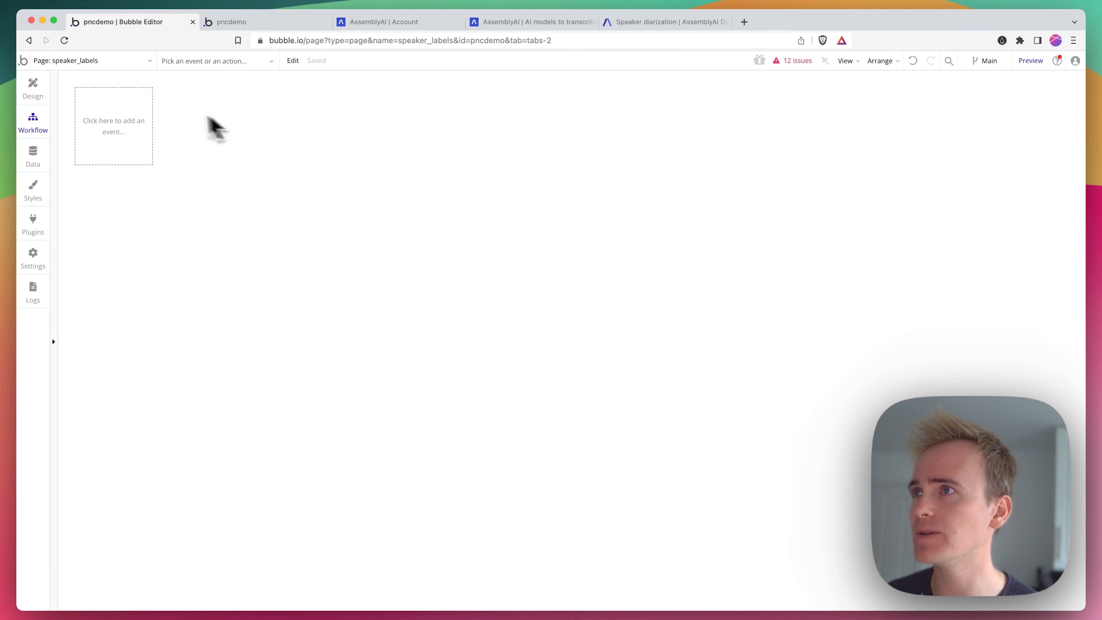
Draw an input with the placeholder "Transcript ID" near the top of the page and a button of similar width directly below it
{"action": "left_click", "coordinate": [35, 89]}
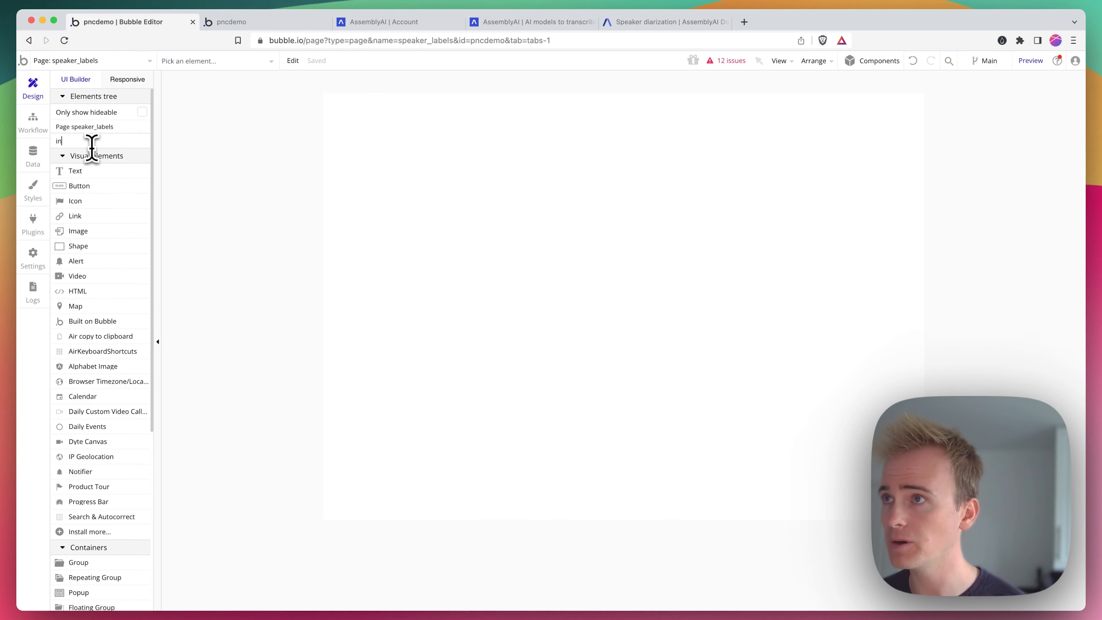
{"action": "left_click", "coordinate": [103, 168]}
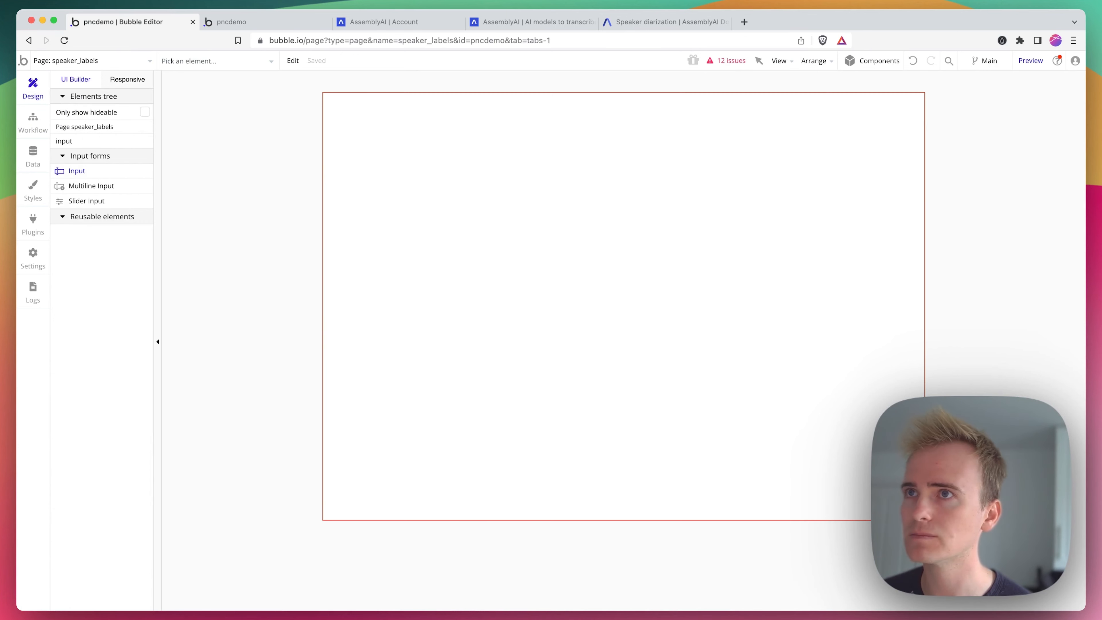
{"action": "left_click_drag", "start_coordinate": [454, 130], "coordinate": [663, 172]}
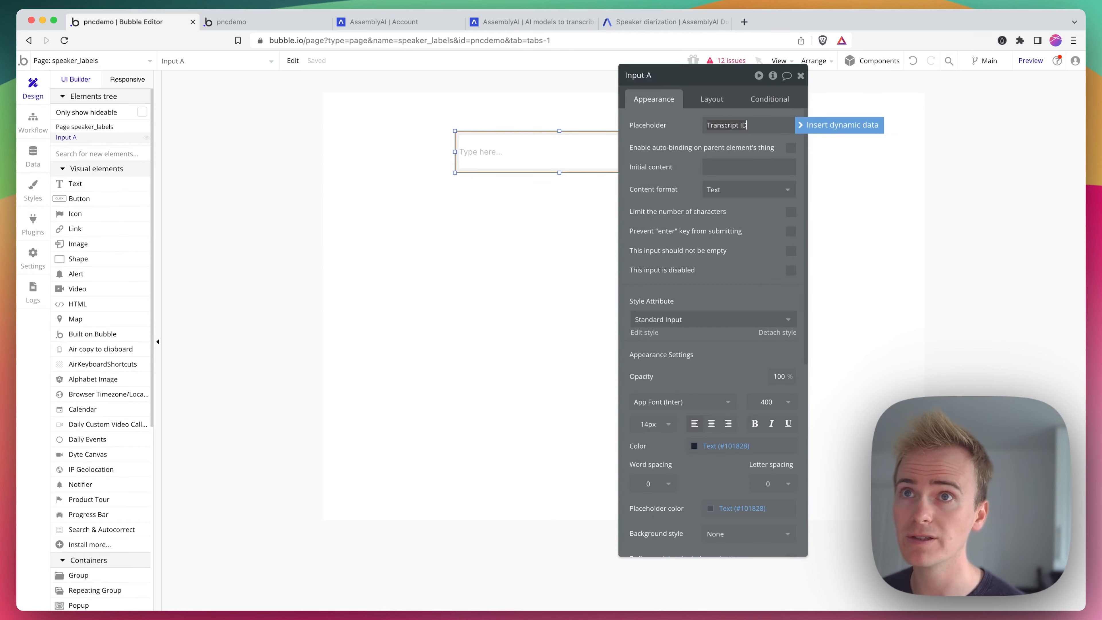
{"action": "left_click", "coordinate": [128, 200]}
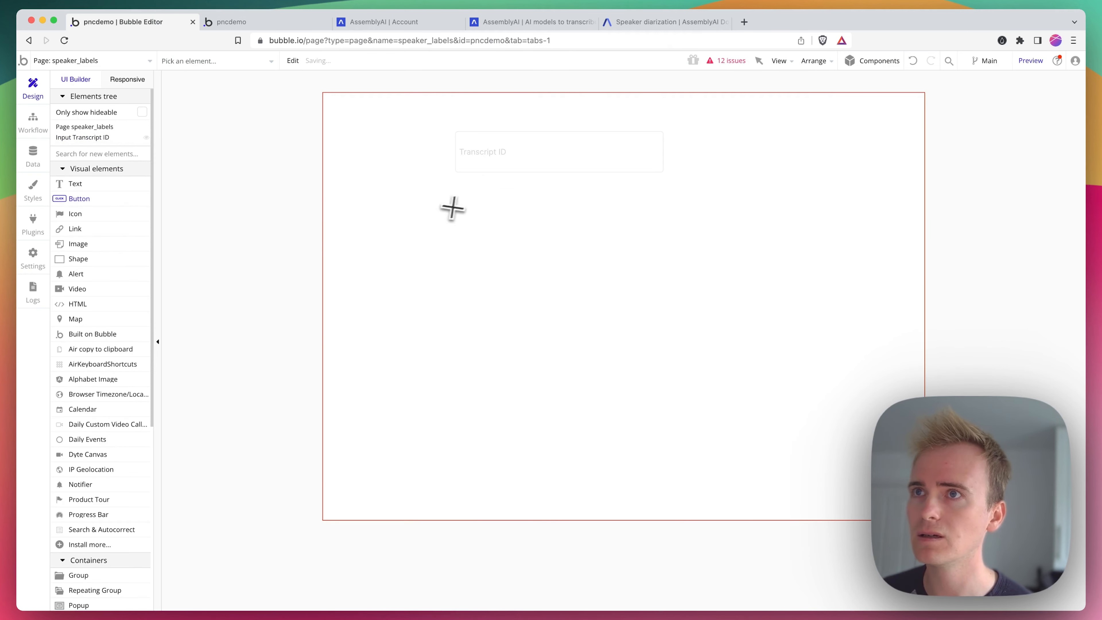
{"action": "left_click_drag", "start_coordinate": [454, 186], "coordinate": [662, 211]}
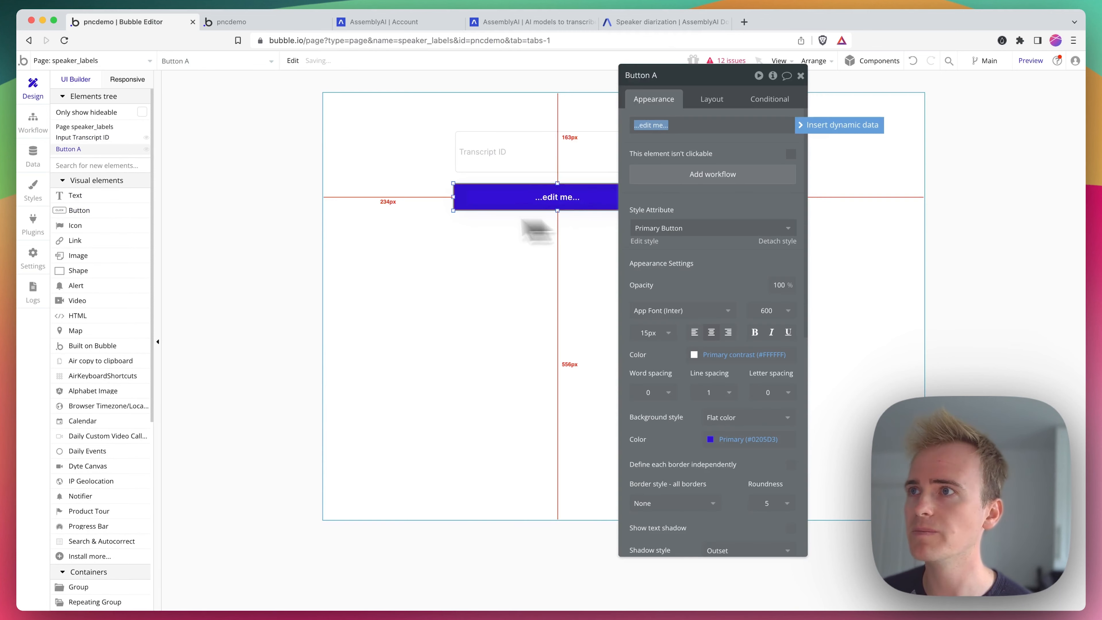
Draw a repeating group below the button and shift it slightly toward the page's left side
{"action": "left_click", "coordinate": [133, 166]}
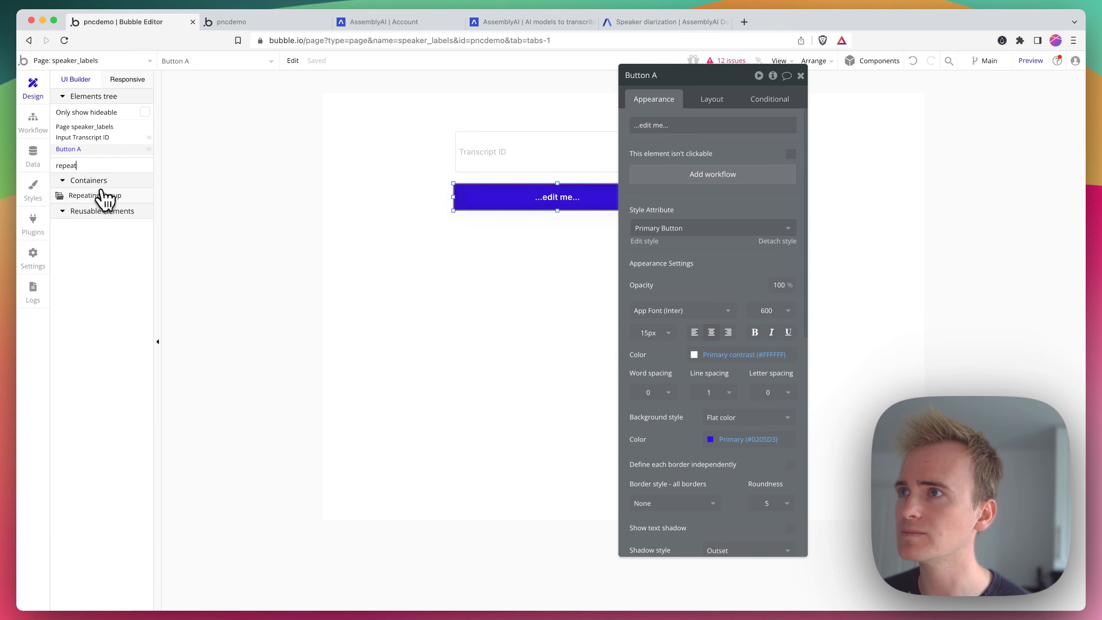
{"action": "left_click", "coordinate": [100, 196]}
{"action": "mouse_move", "coordinate": [420, 259]}
{"action": "left_mouse_down"}
{"action": "mouse_move", "coordinate": [687, 389]}
{"action": "mouse_move", "coordinate": [709, 460]}
{"action": "left_mouse_up"}
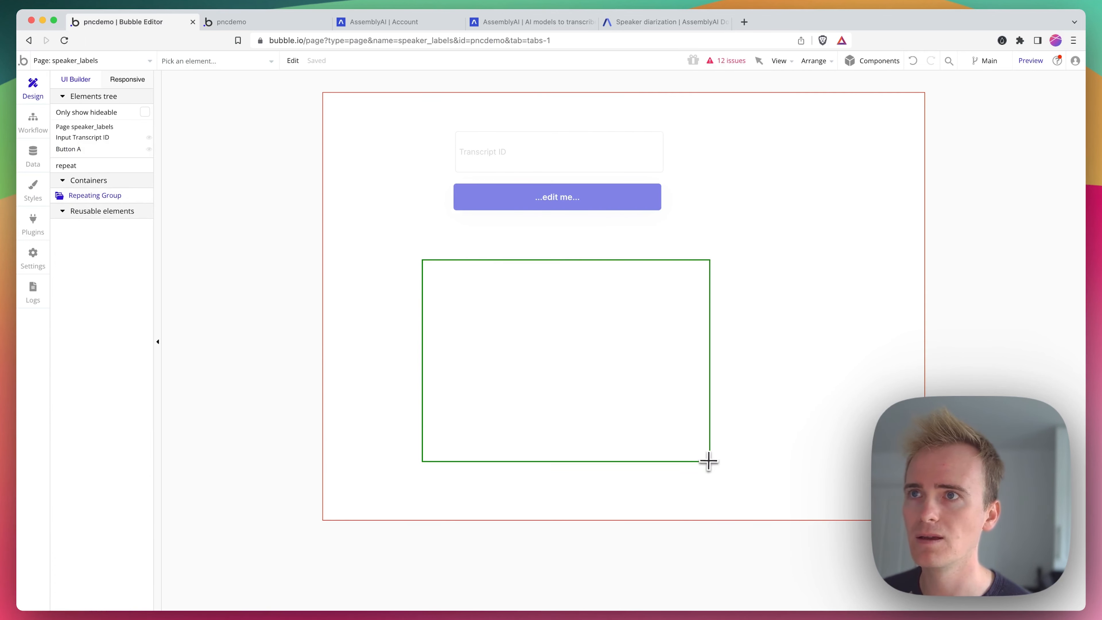
{"action": "left_click_drag", "start_coordinate": [499, 306], "coordinate": [473, 303]}
Wrap the repeating group in a new group and set that group's content type to Transcript
{"action": "right_click", "coordinate": [486, 305]}
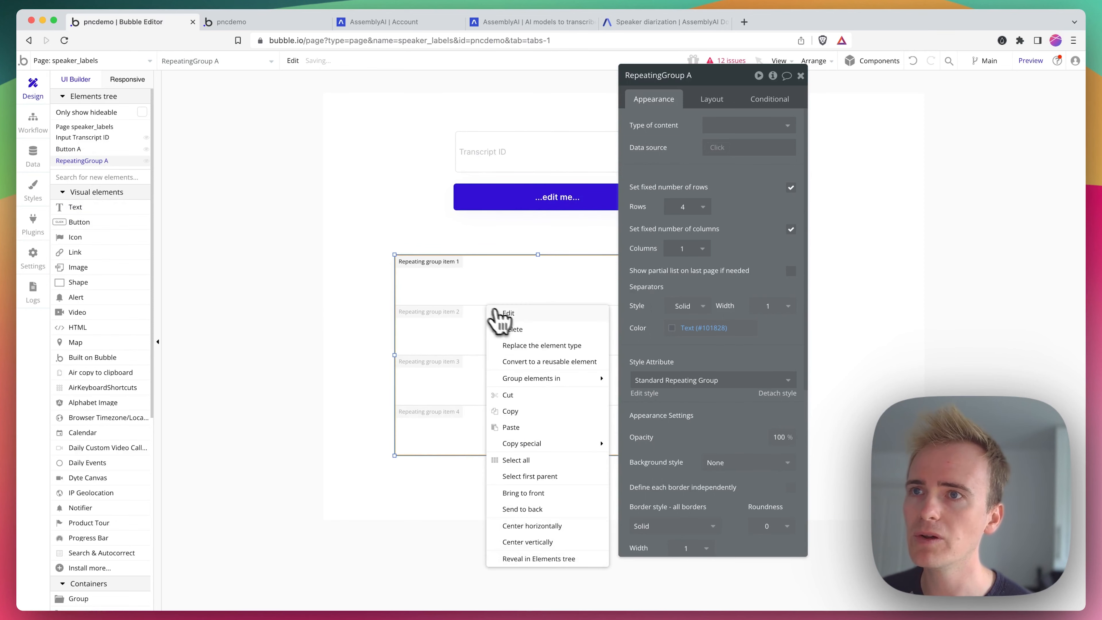
{"action": "mouse_move", "coordinate": [560, 377]}
{"action": "left_click", "coordinate": [665, 408]}
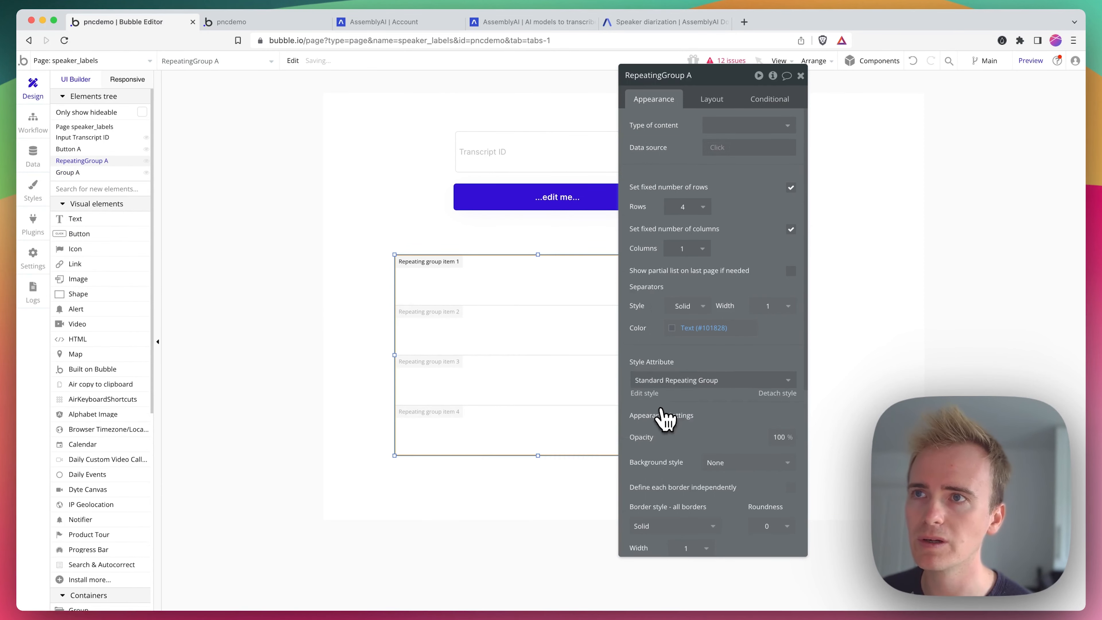
{"action": "left_click", "coordinate": [739, 131]}
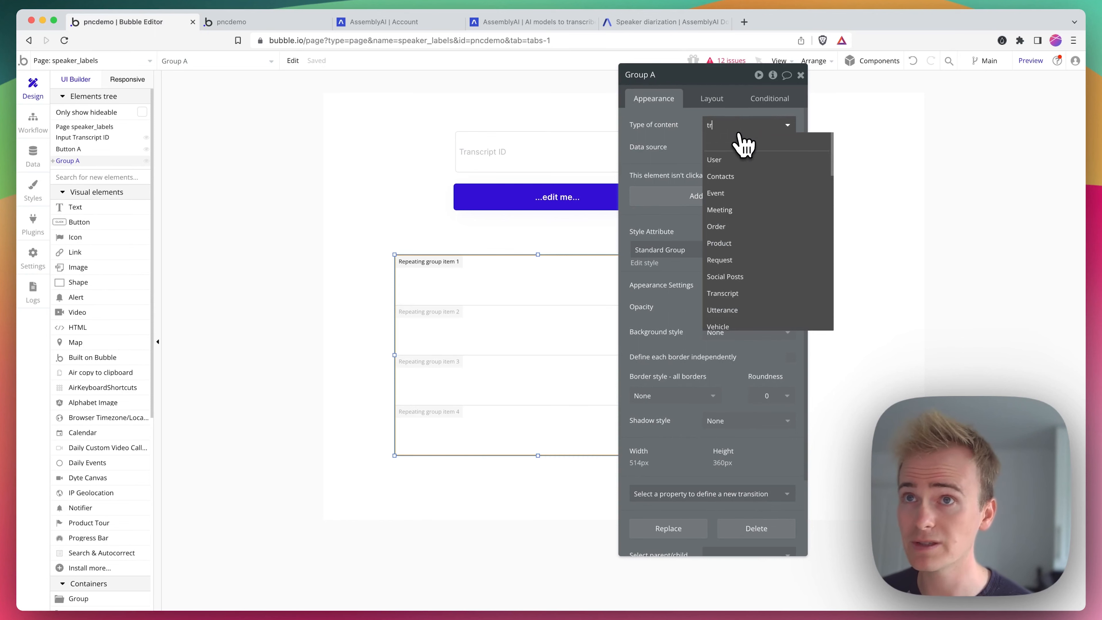
{"action": "left_click", "coordinate": [737, 159]}
{"action": "left_click_drag", "start_coordinate": [673, 113], "coordinate": [868, 140]}
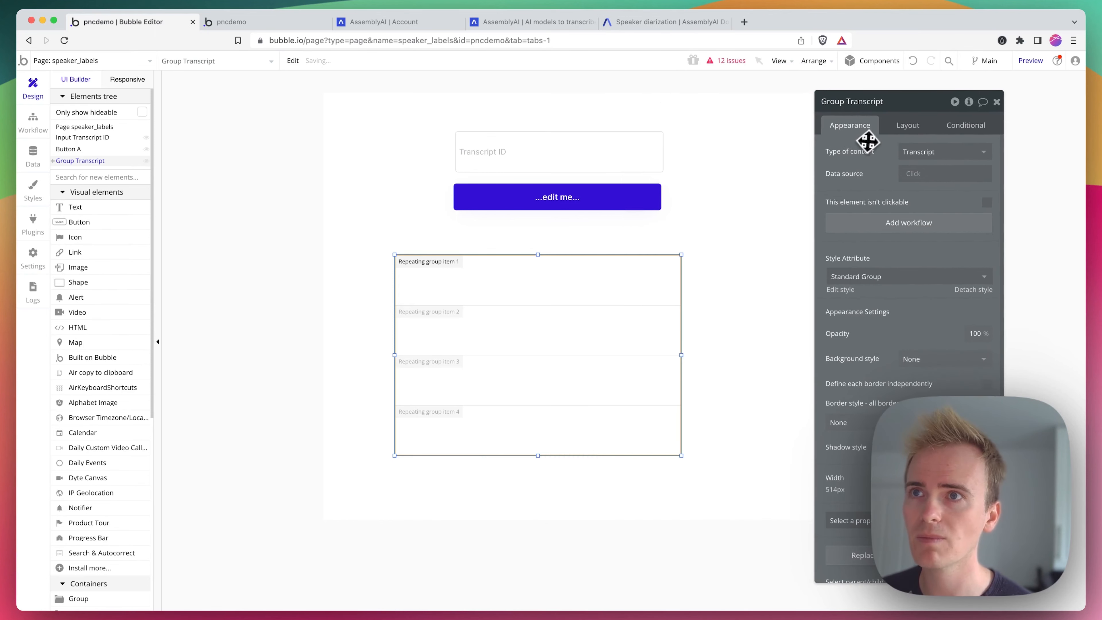
Set the repeating group's content type to Utterance and its data source to a search for Utterances
{"action": "left_click", "coordinate": [455, 298]}
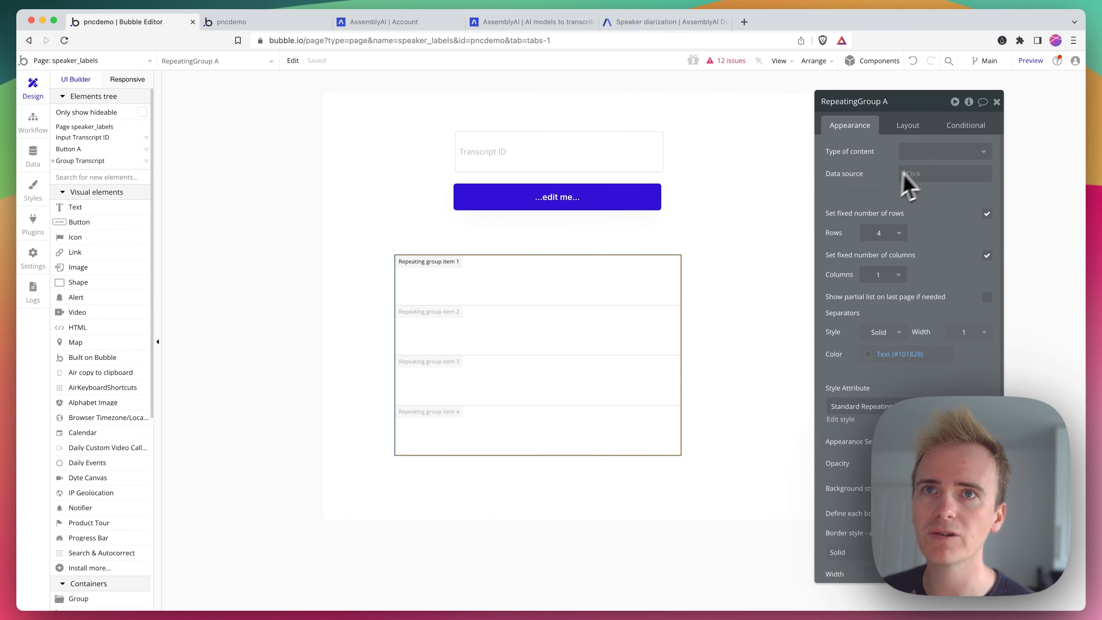
{"action": "left_click", "coordinate": [925, 152]}
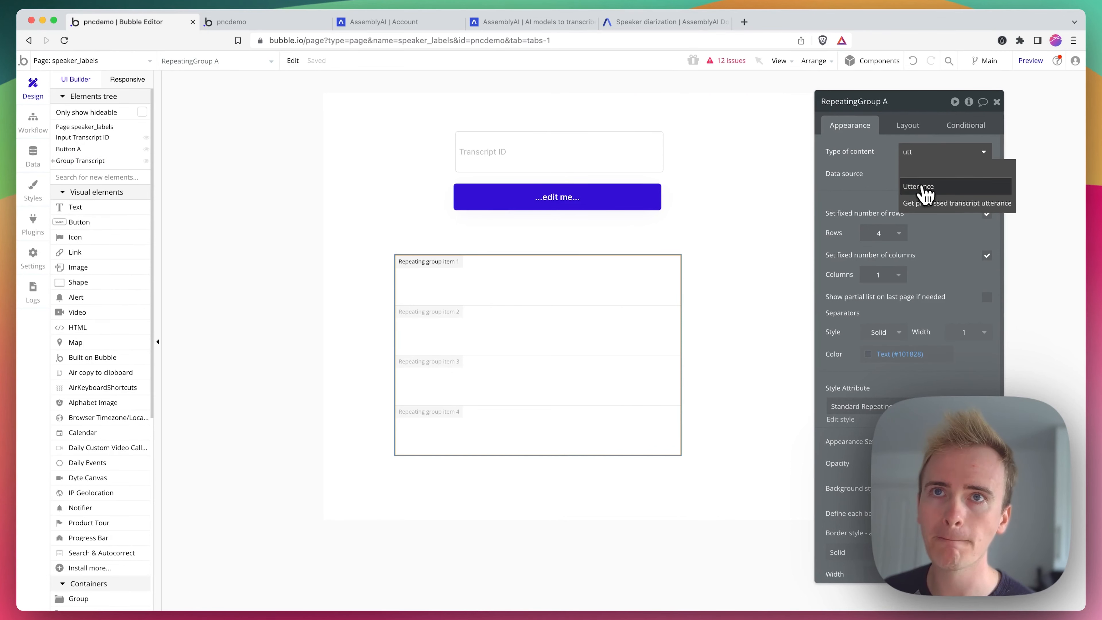
{"action": "left_click", "coordinate": [922, 191]}
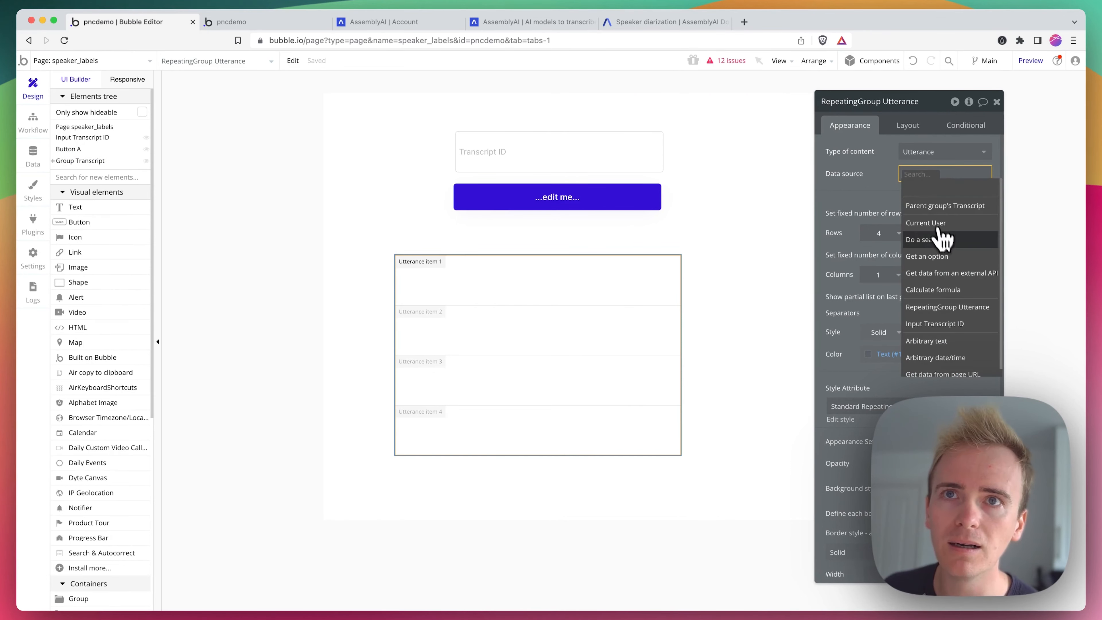
{"action": "left_click", "coordinate": [931, 239]}
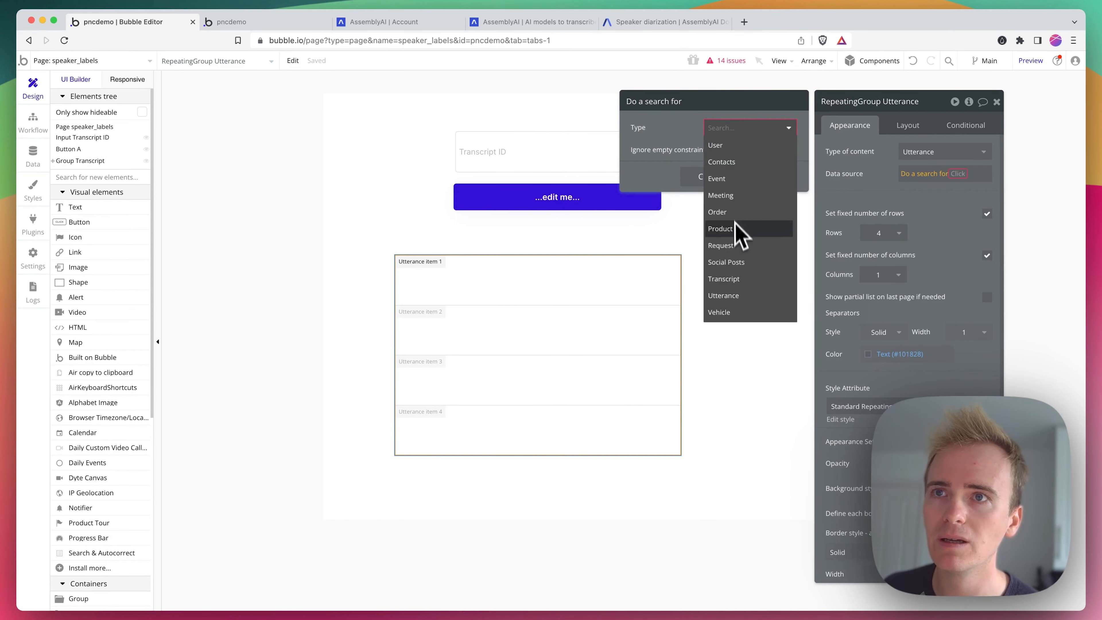
{"action": "type", "text": "ut"}
{"action": "left_click", "coordinate": [748, 151]}
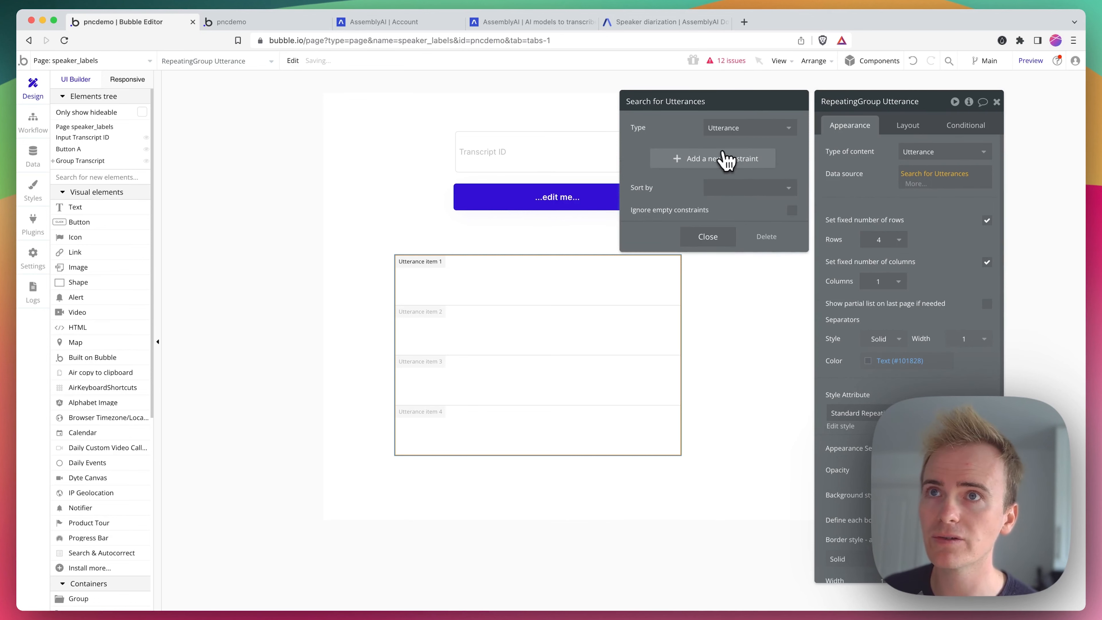
Constrain the Utterance search so that Transcript equals the Parent group's Transcript
{"action": "left_click", "coordinate": [725, 160]}
{"action": "left_click", "coordinate": [649, 154]}
{"action": "type", "text": "tr"}
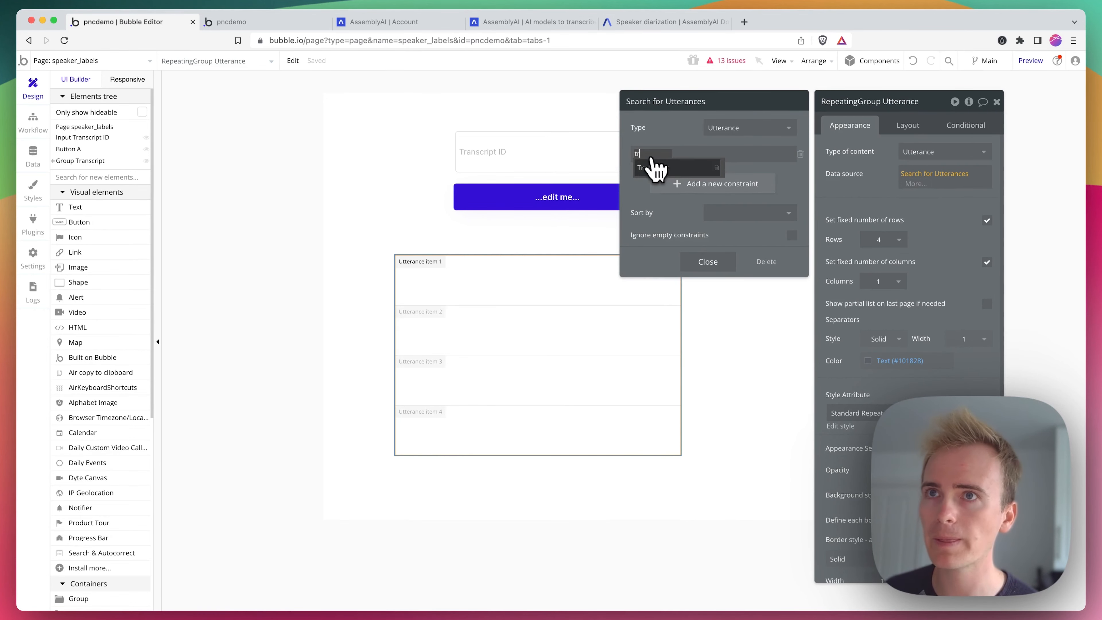
{"action": "left_click", "coordinate": [660, 173]}
{"action": "left_click", "coordinate": [681, 154]}
{"action": "left_click", "coordinate": [686, 167]}
{"action": "left_click", "coordinate": [685, 155]}
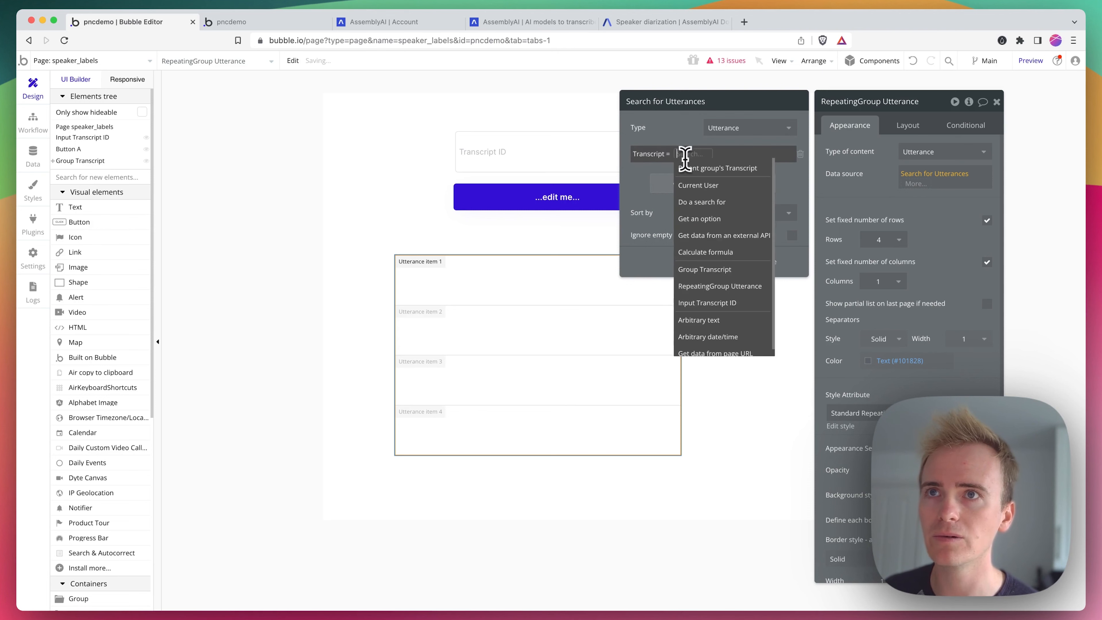
{"action": "left_click", "coordinate": [703, 170]}
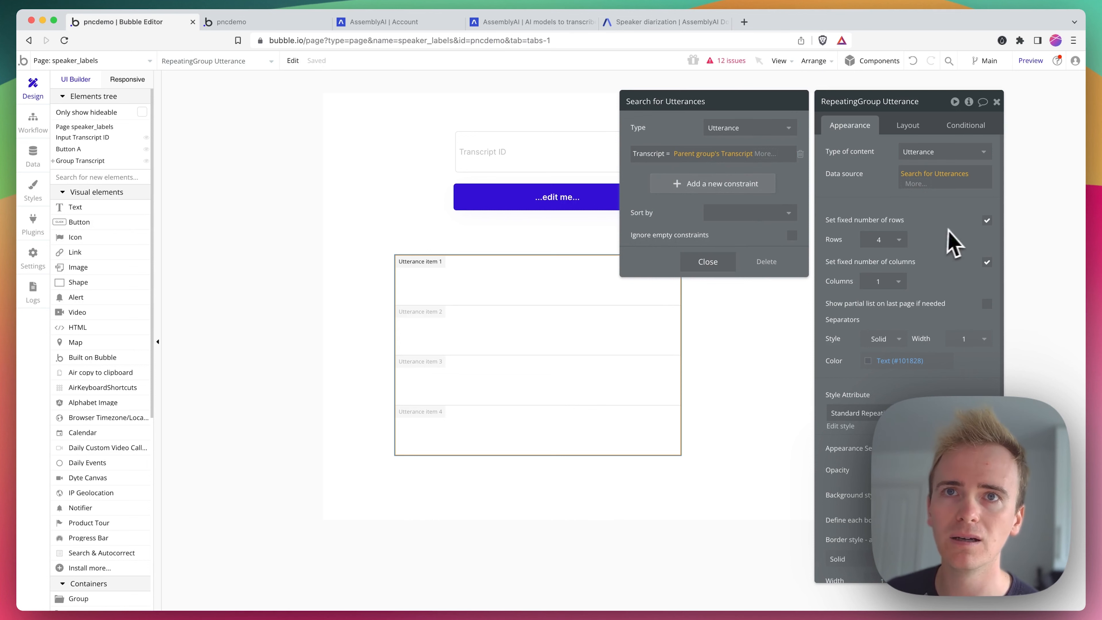
Turn off the repeating group's fixed number of rows and draw a text element about 275 by 51 px in its first cell
{"action": "left_click", "coordinate": [987, 220]}
{"action": "left_click_drag", "start_coordinate": [103, 209], "coordinate": [407, 274]}
{"action": "left_click_drag", "start_coordinate": [495, 280], "coordinate": [561, 295]}
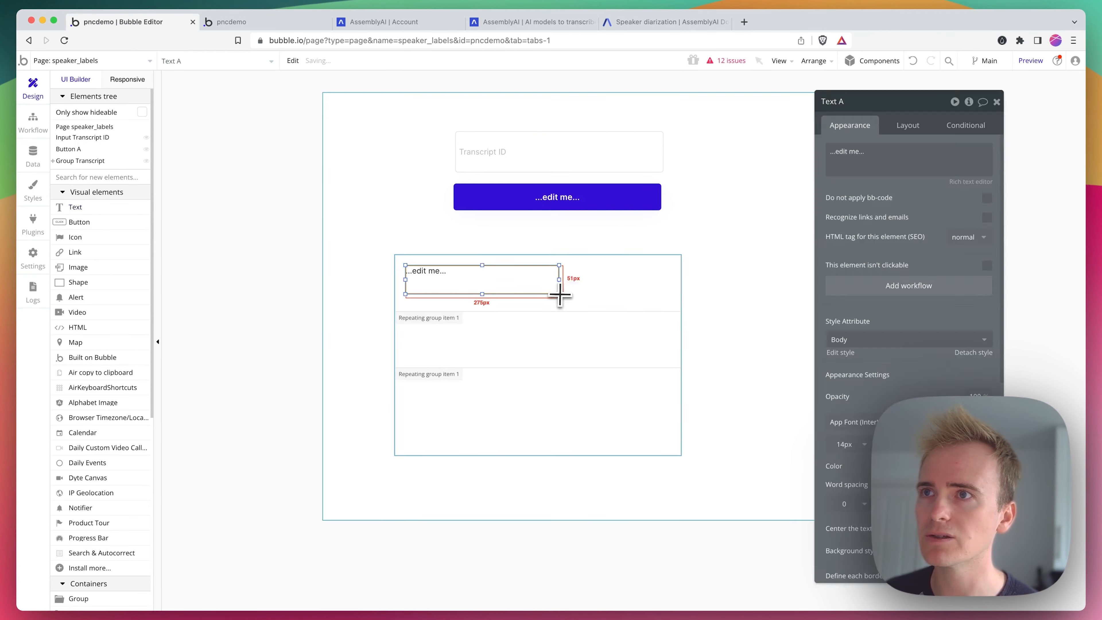
Set the new text element's content to the dynamic expression Current cell's Utterance's Speaker
{"action": "left_click", "coordinate": [1011, 155]}
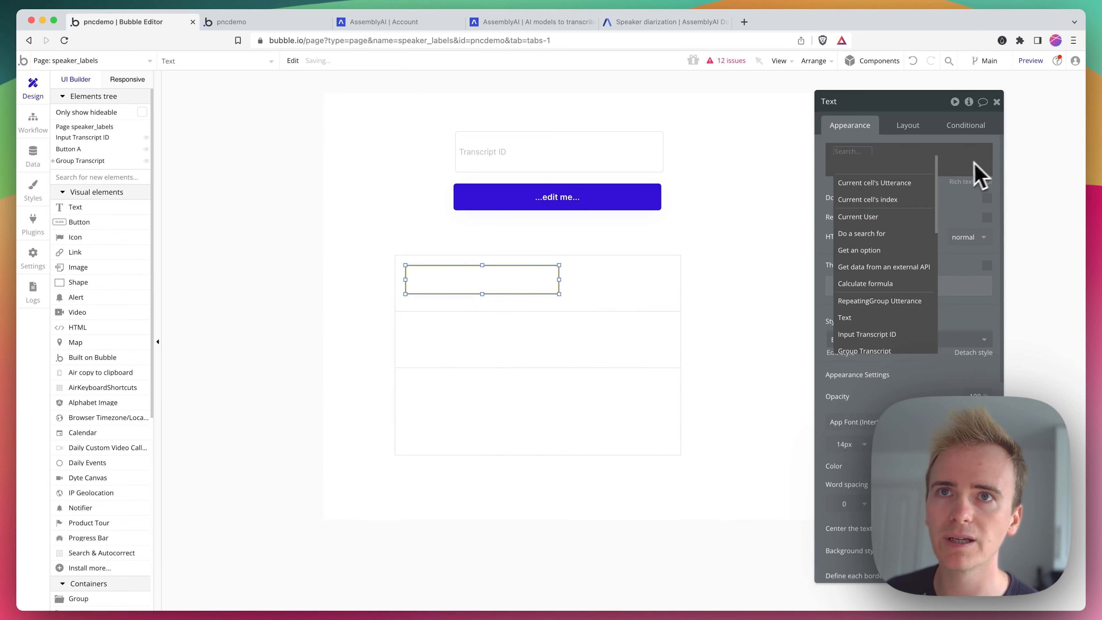
{"action": "left_click", "coordinate": [923, 188]}
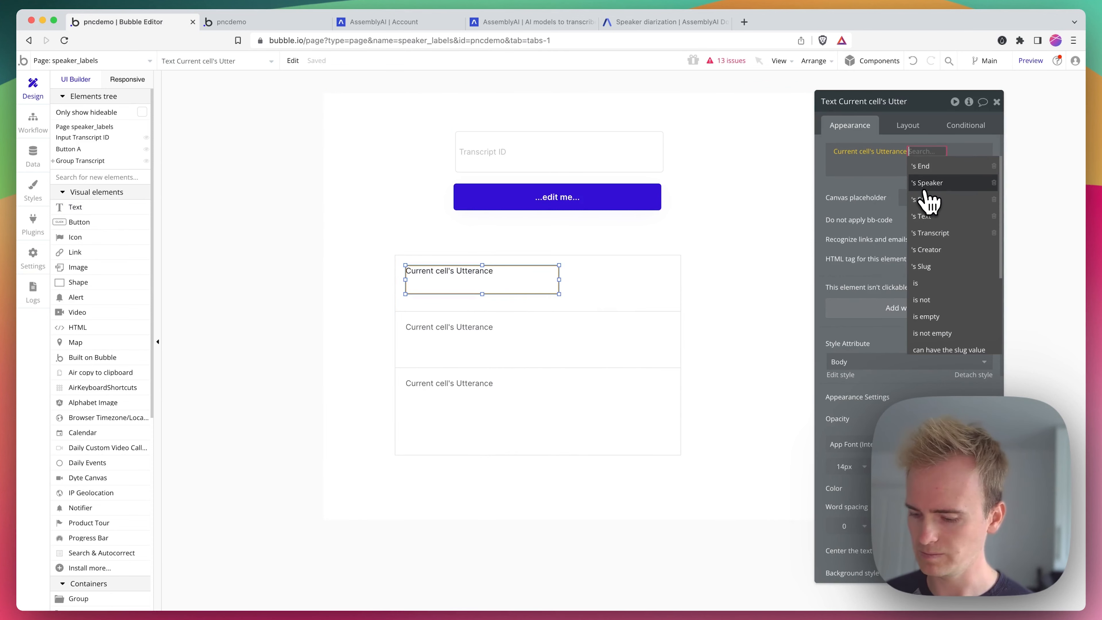
{"action": "type", "text": "text"}
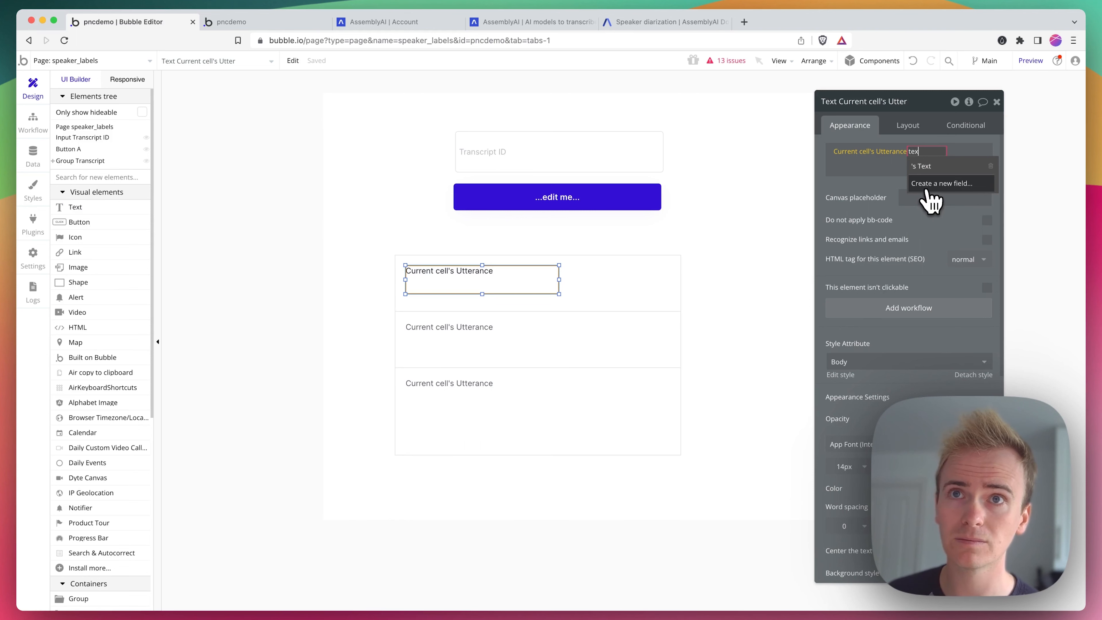
{"action": "key", "text": "BackSpace"}
{"action": "key", "text": "BackSpace"}
{"action": "key", "text": "BackSpace"}
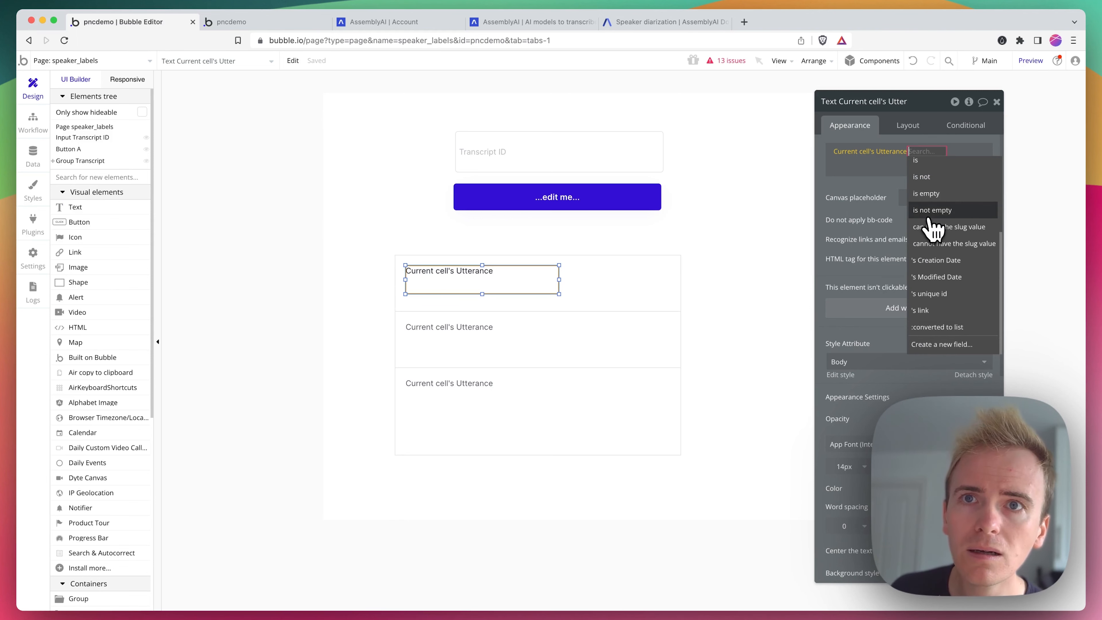
{"action": "scroll", "coordinate": [941, 229], "scroll_direction": "up", "scroll_amount": 3}
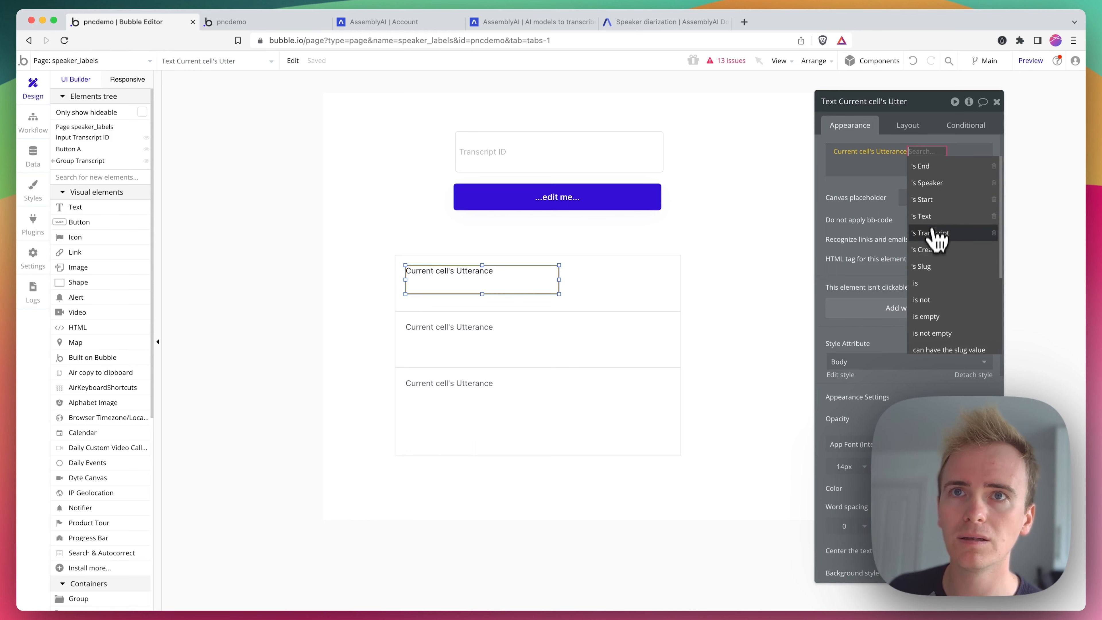
{"action": "left_click", "coordinate": [937, 183]}
Change the repeating group's cell container layout to Row
{"action": "left_click", "coordinate": [714, 265]}
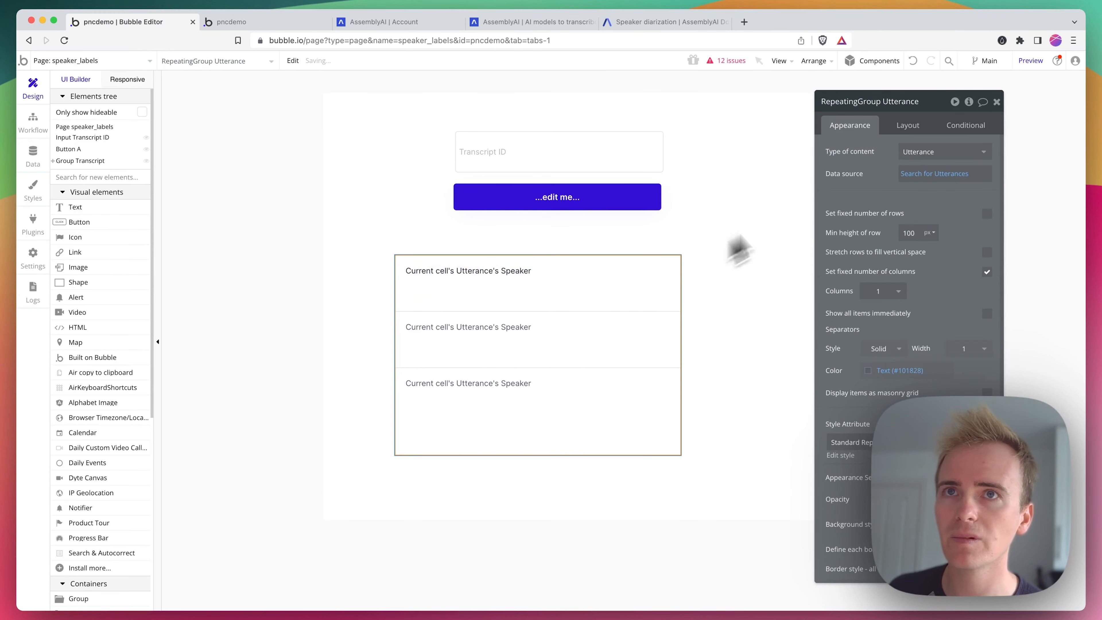
{"action": "left_click", "coordinate": [907, 125]}
{"action": "left_click", "coordinate": [916, 151]}
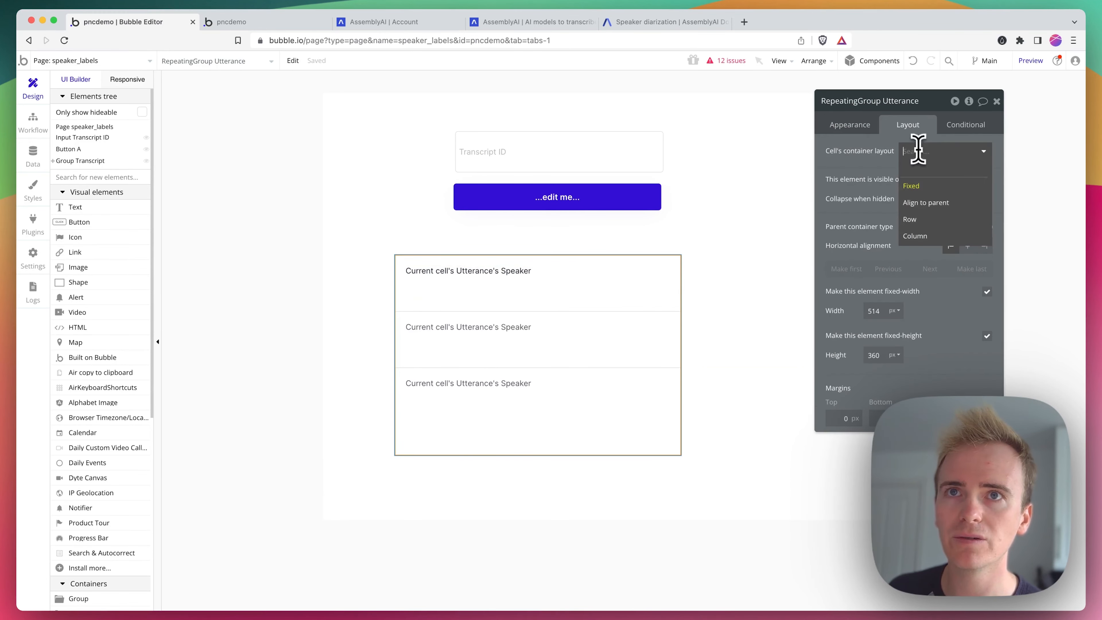
{"action": "left_click", "coordinate": [913, 220]}
Make the speaker text in the repeating group cell bold
{"action": "left_click", "coordinate": [482, 270]}
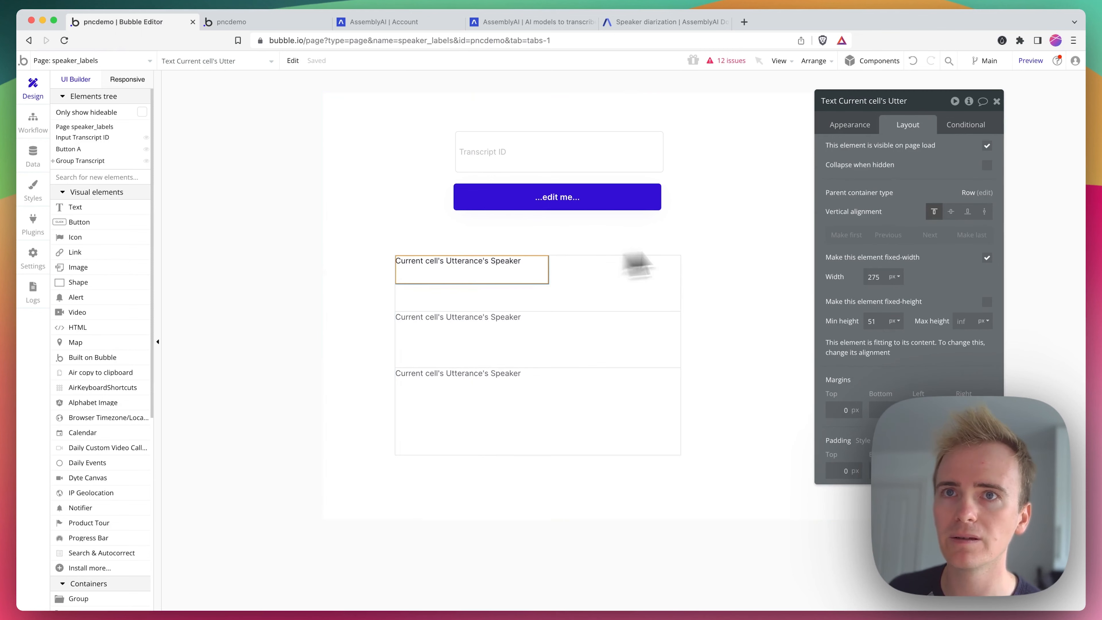
{"action": "left_click", "coordinate": [849, 126]}
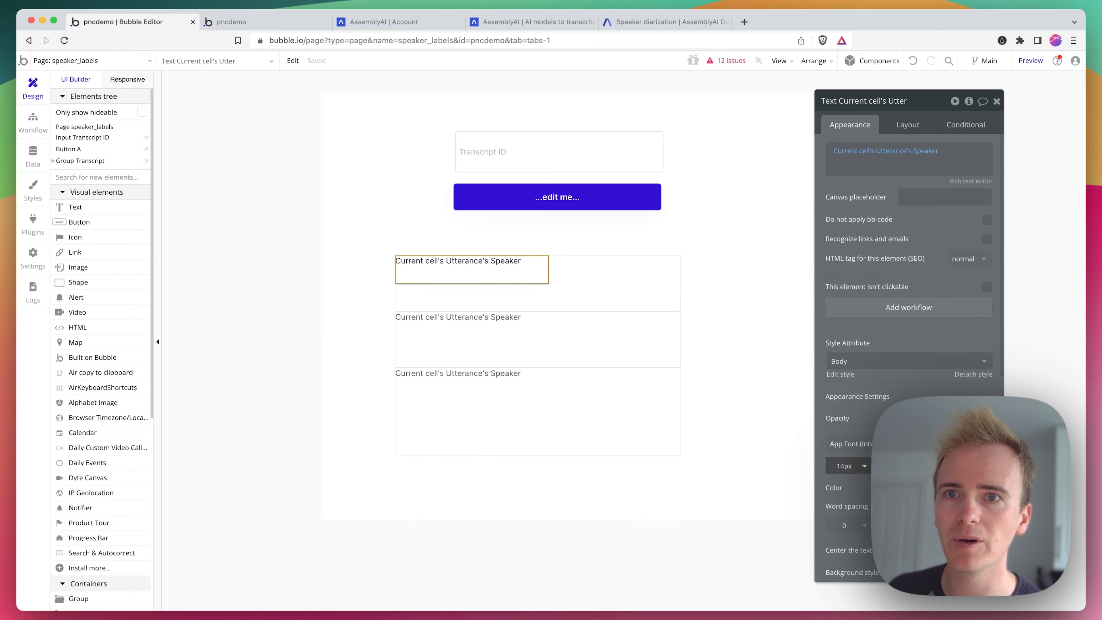
{"action": "left_click", "coordinate": [889, 466]}
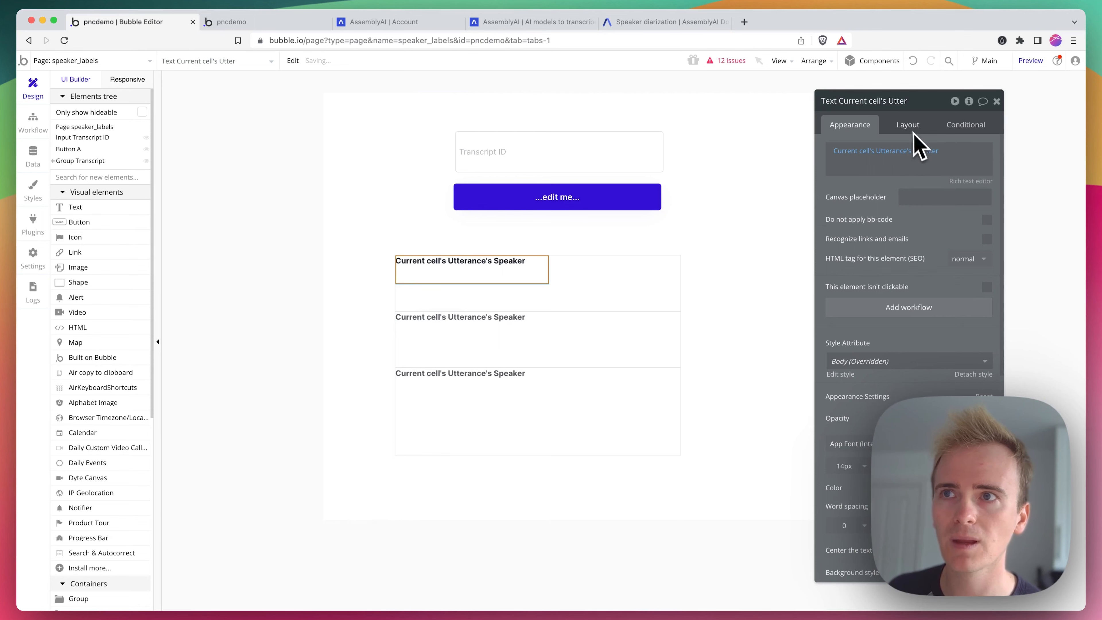
Duplicate the bold speaker text within the cell and narrow the first copy's fixed width so both sit side by side
{"action": "key", "text": "super+c"}
{"action": "key", "text": "super+v"}
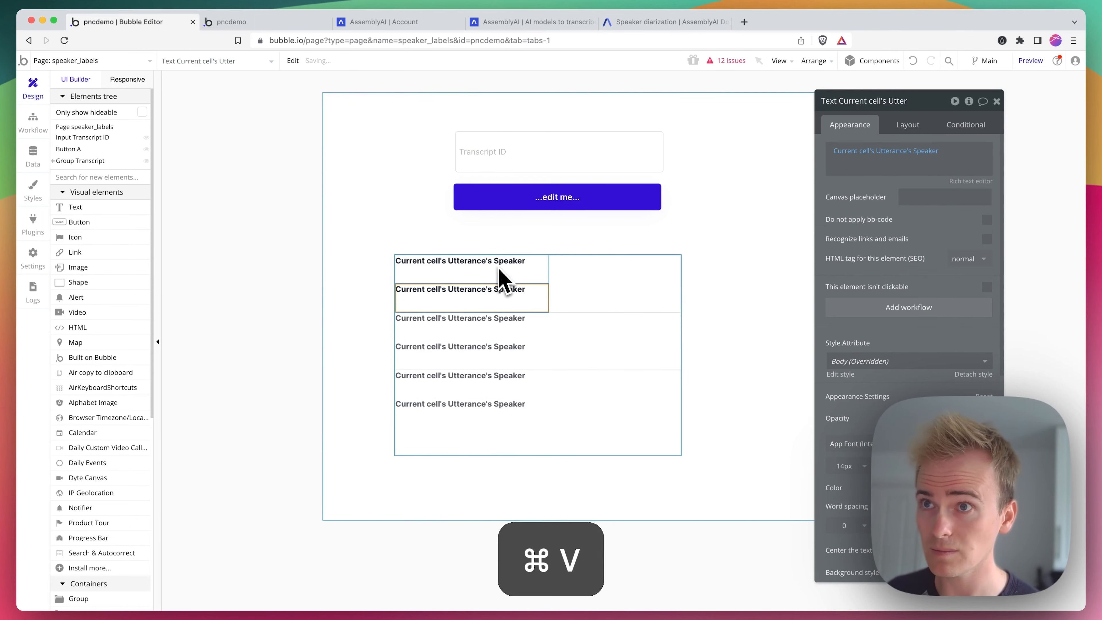
{"action": "left_click_drag", "start_coordinate": [649, 278], "coordinate": [619, 268]}
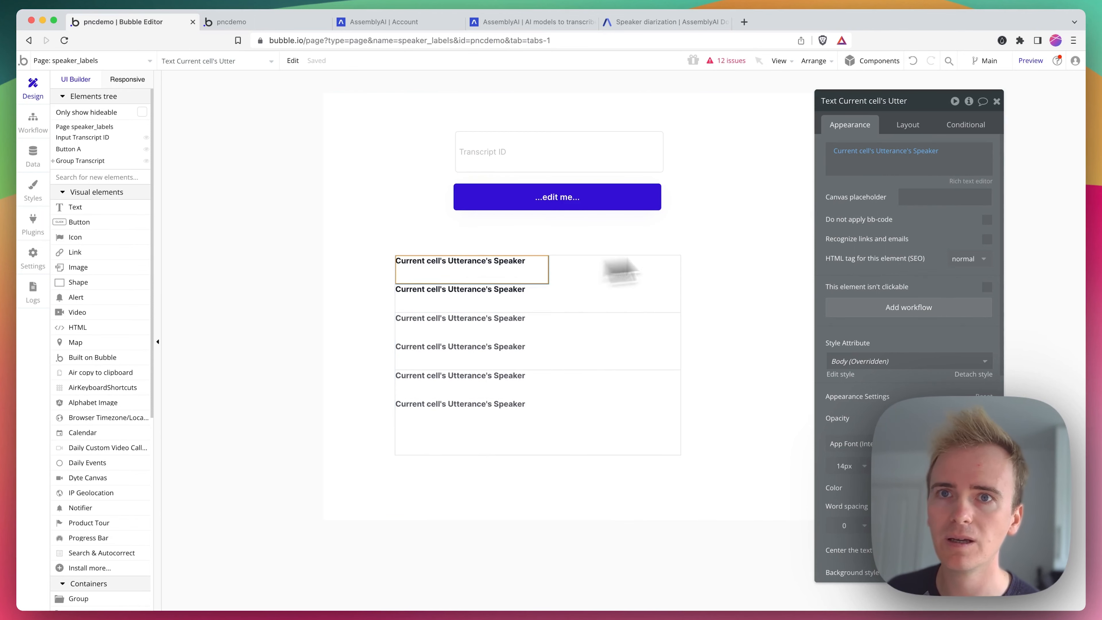
{"action": "left_click", "coordinate": [908, 126]}
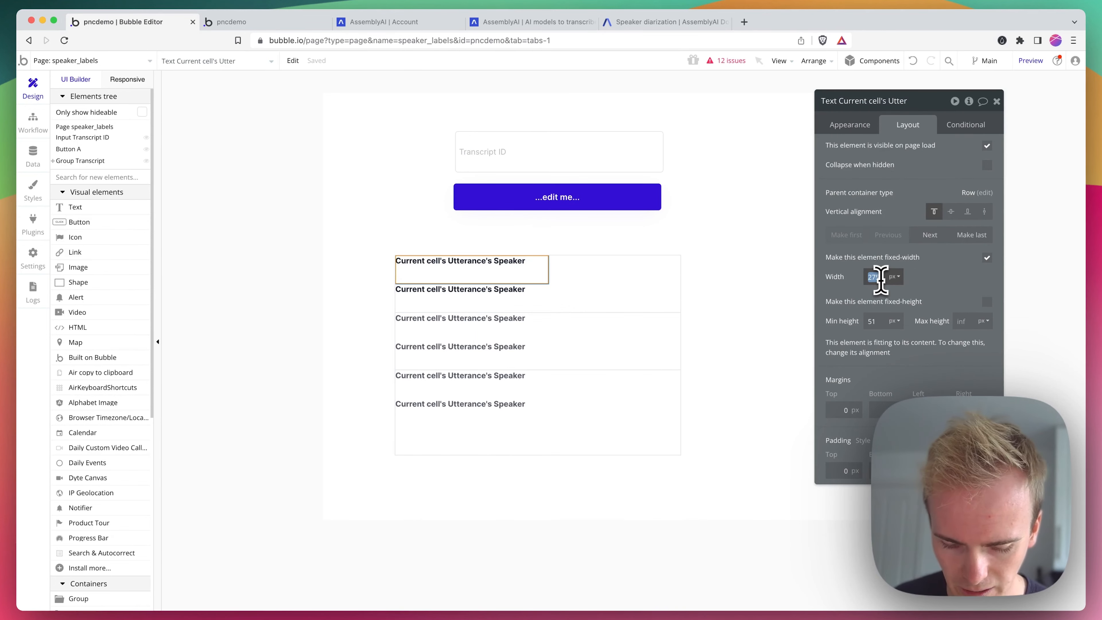
Reset the second text's overridden styling to the plain Body style and turn off its fixed width
{"action": "left_click", "coordinate": [535, 261]}
{"action": "left_click", "coordinate": [870, 127]}
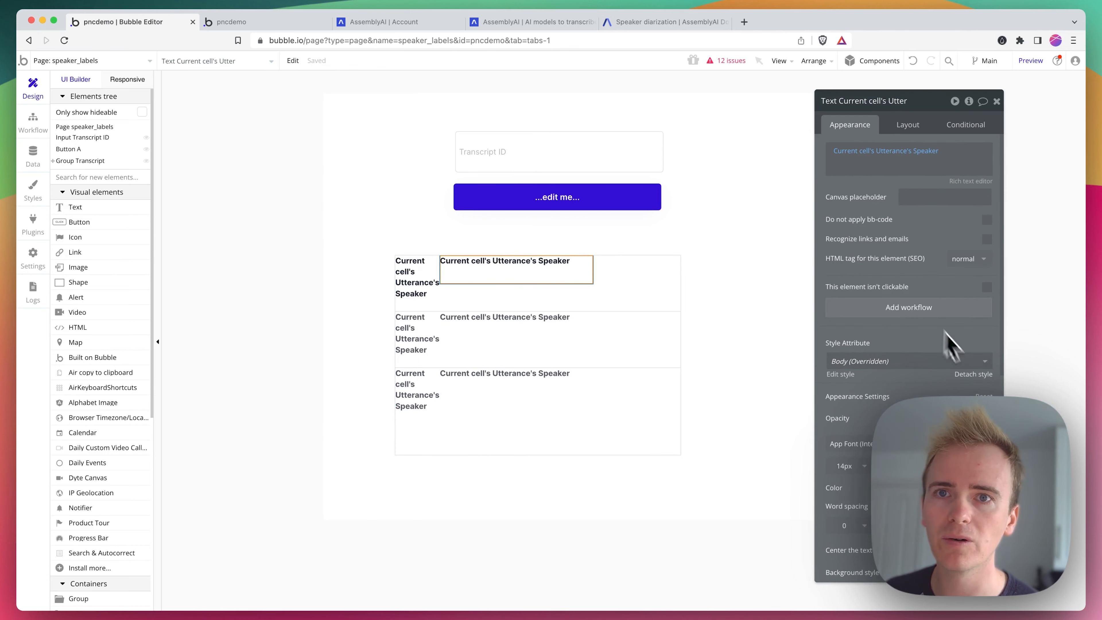
{"action": "left_click", "coordinate": [984, 396]}
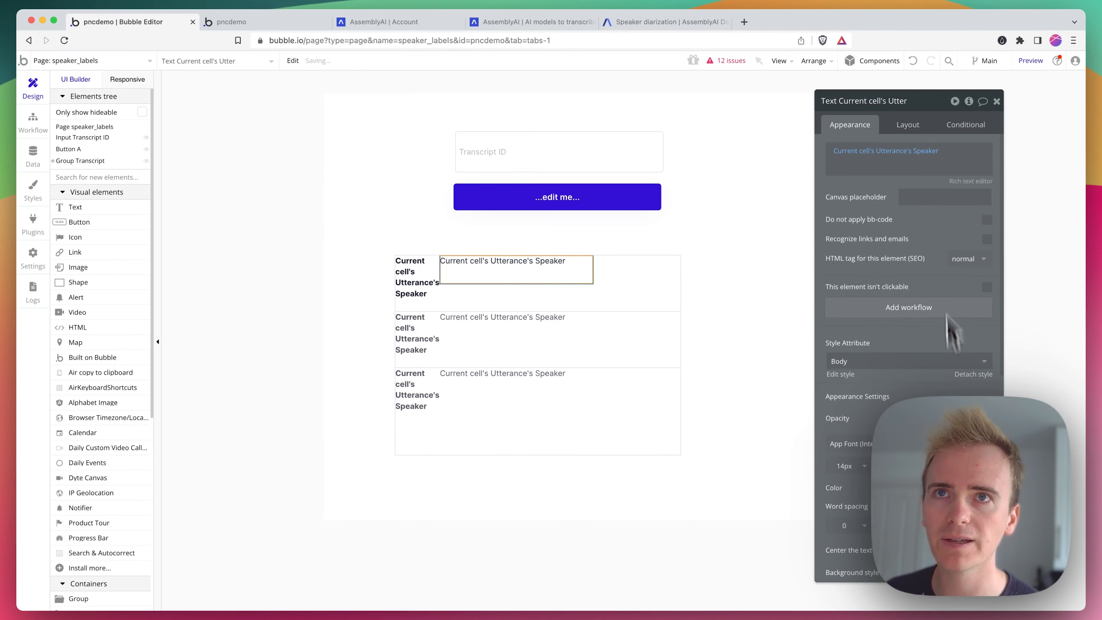
{"action": "left_click", "coordinate": [885, 126]}
{"action": "left_click", "coordinate": [987, 257]}
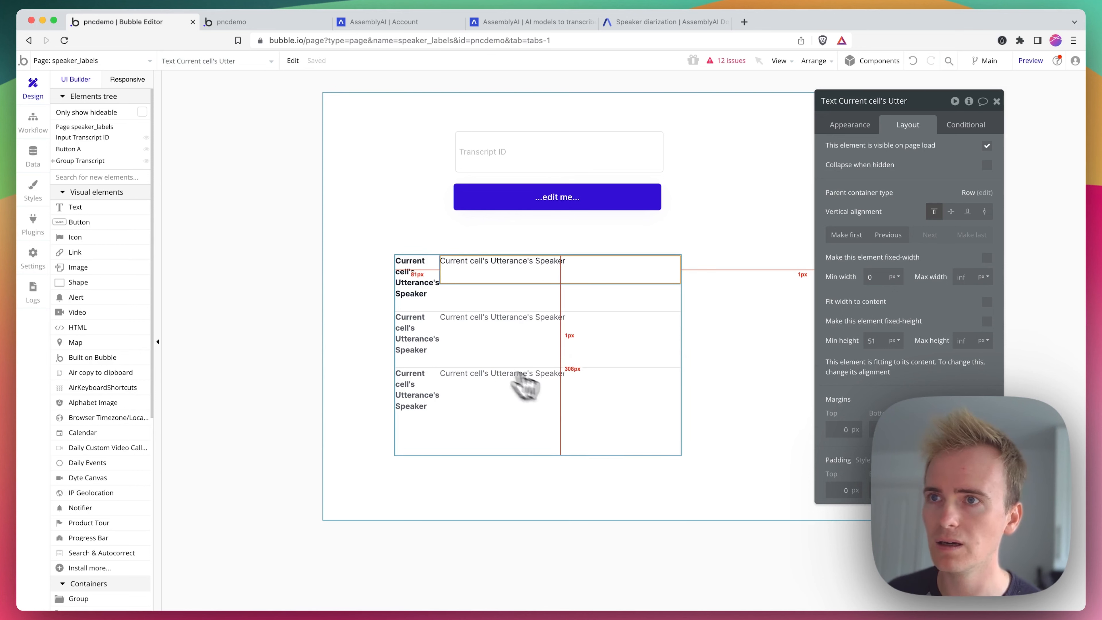
Sort the repeating group's Utterance search by Start
{"action": "left_click", "coordinate": [588, 400]}
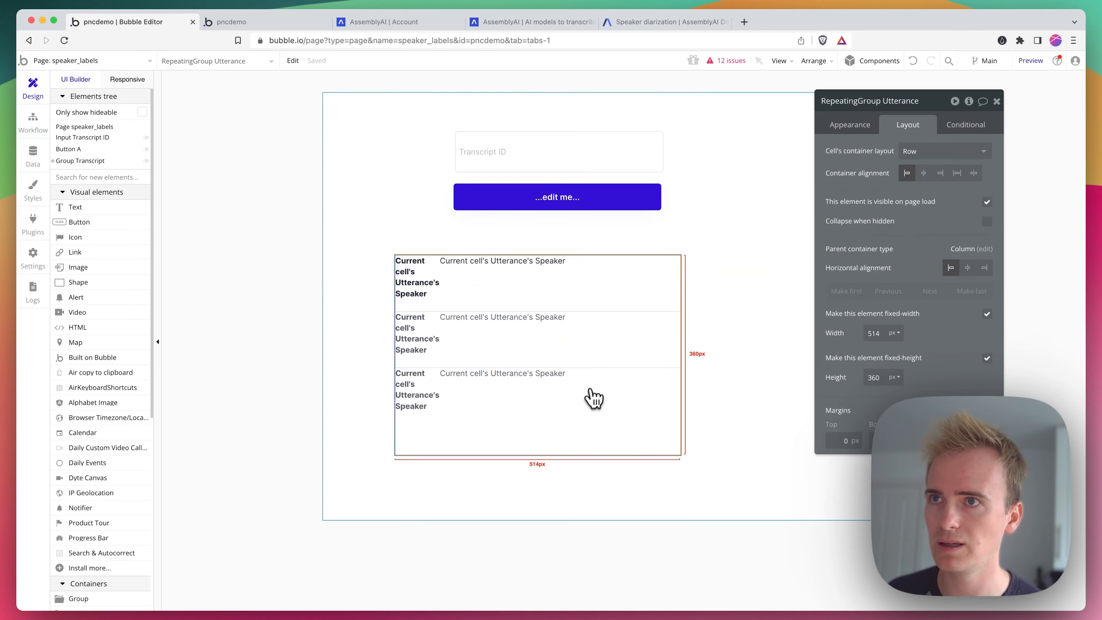
{"action": "left_click", "coordinate": [850, 128]}
{"action": "left_click", "coordinate": [915, 174]}
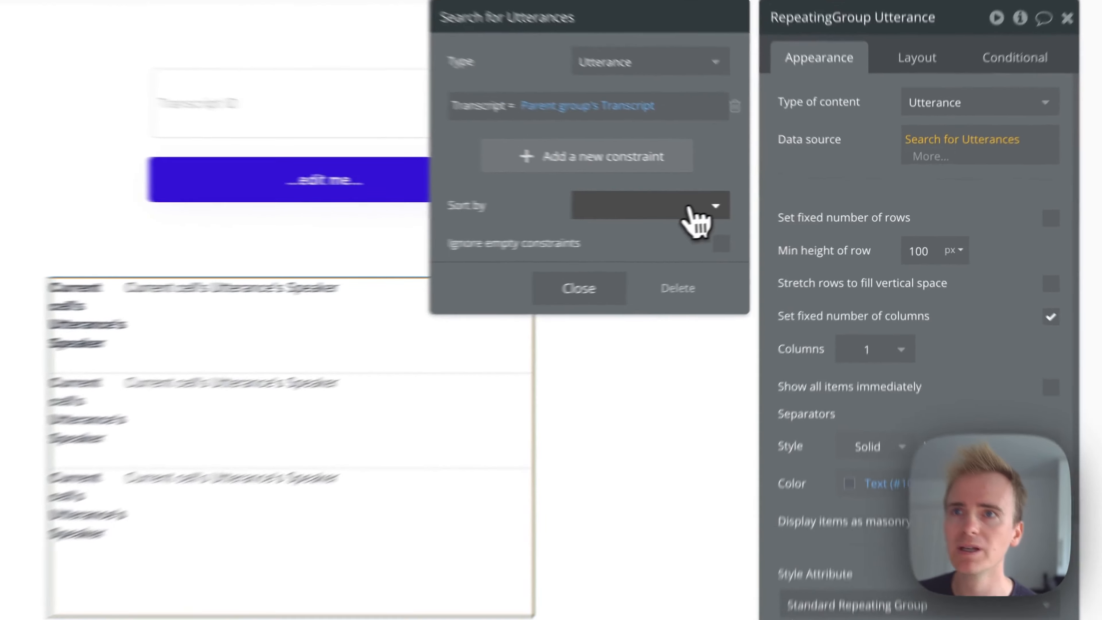
{"action": "left_click", "coordinate": [770, 213]}
{"action": "left_click", "coordinate": [598, 345]}
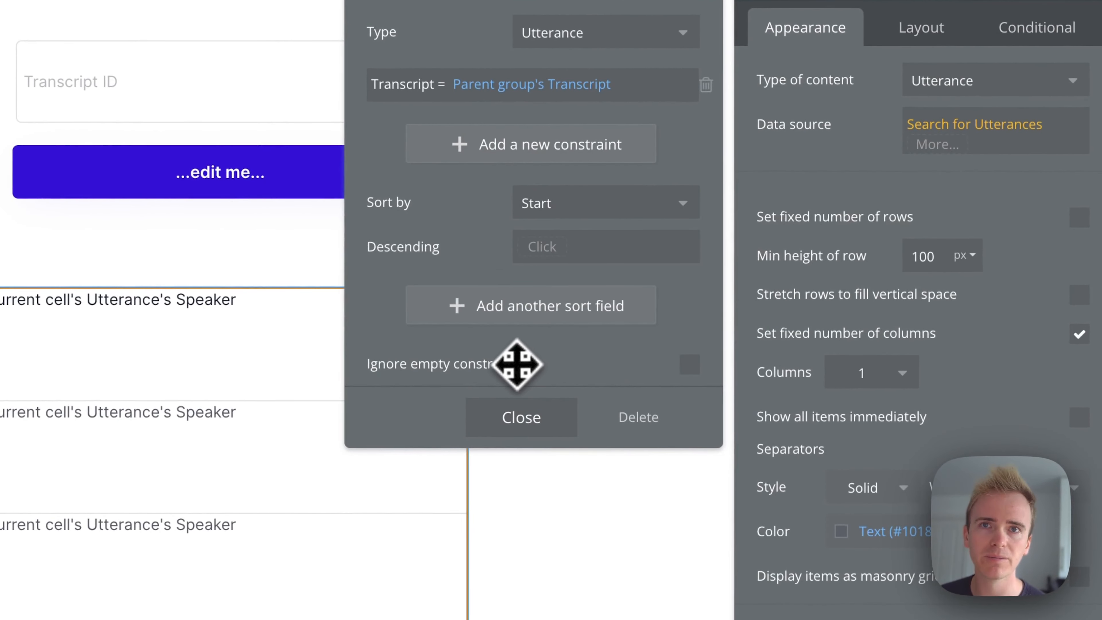
{"action": "left_click", "coordinate": [505, 418]}
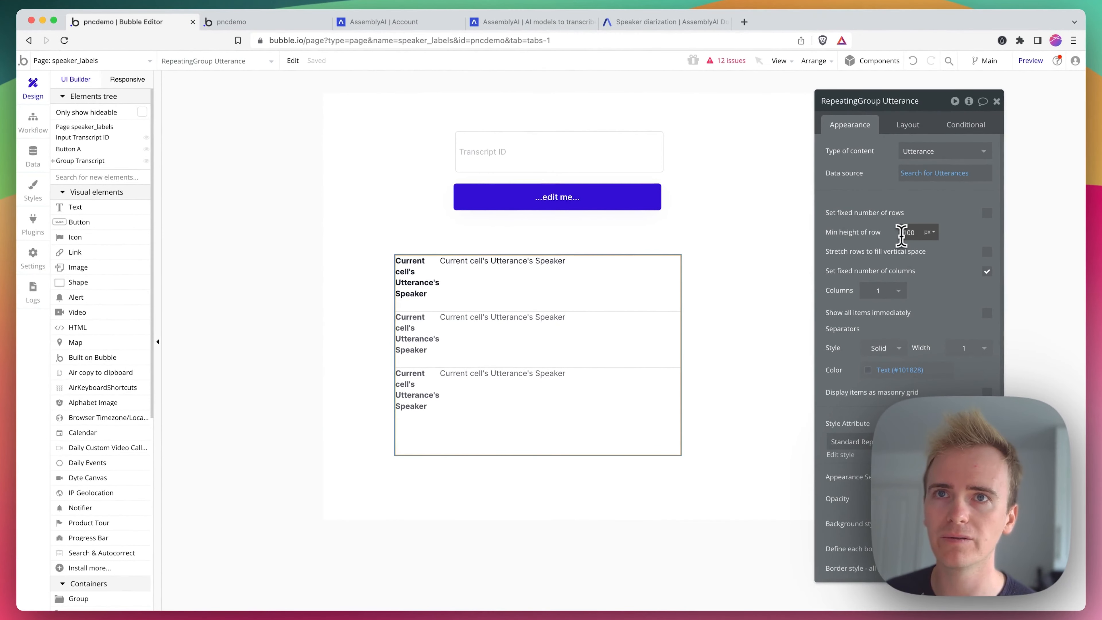
Set the repeating group's minimum row height to 0 px and its separator width to 12
{"action": "type", "text": "0"}
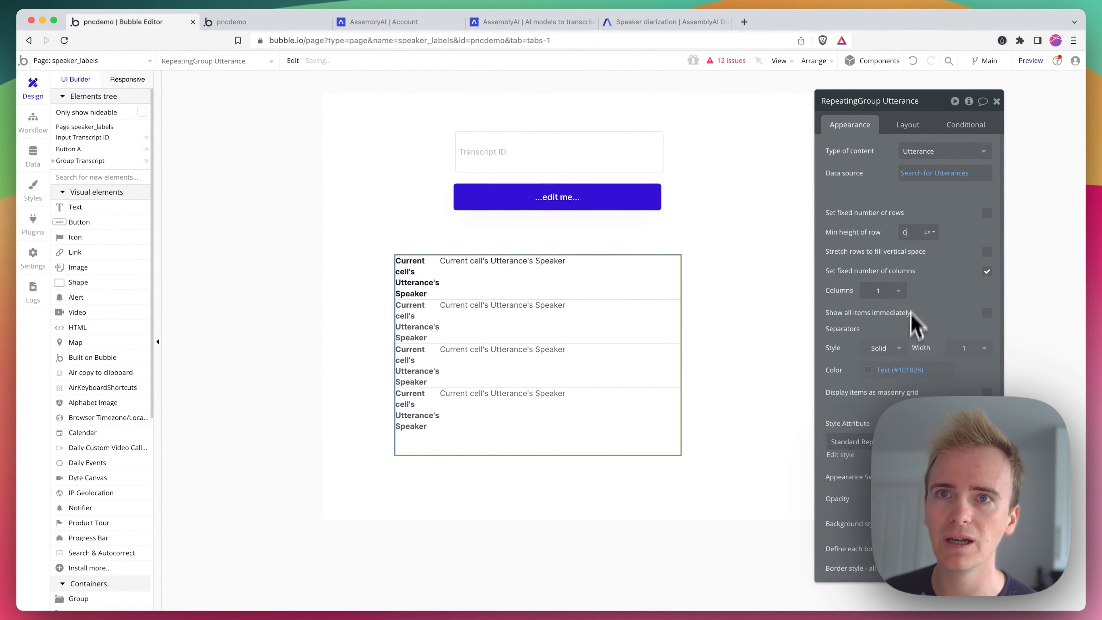
{"action": "double_click", "coordinate": [966, 346]}
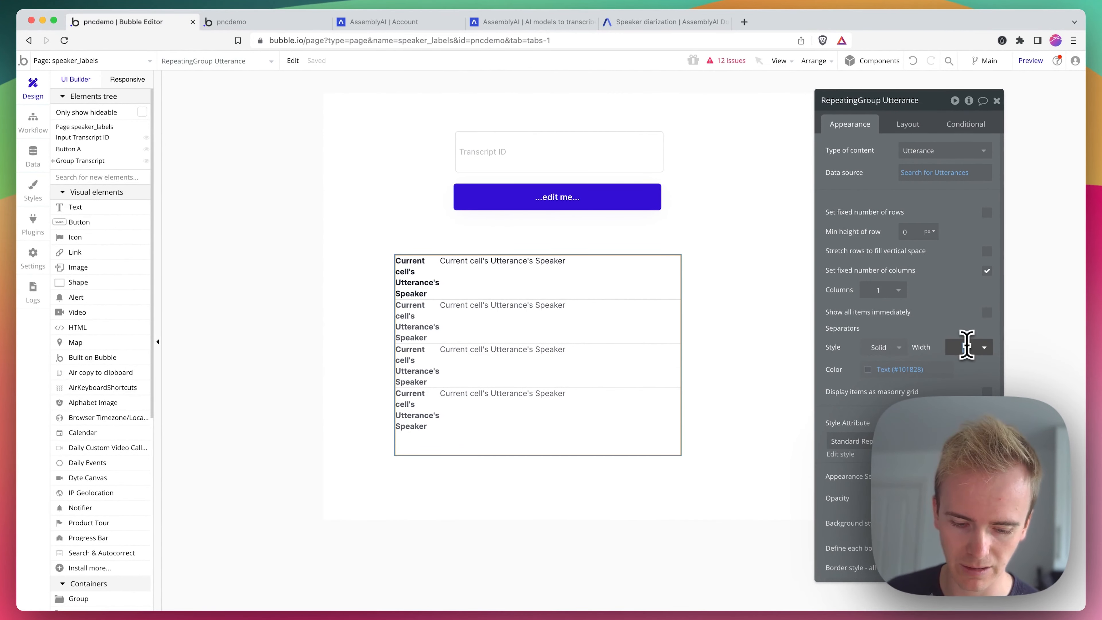
{"action": "type", "text": "12"}
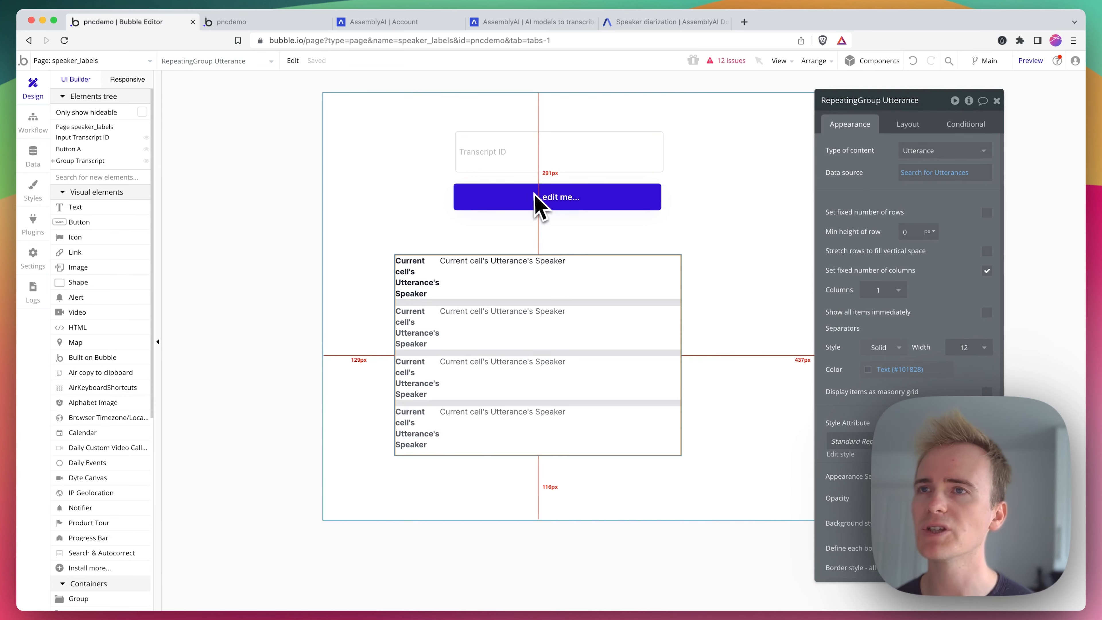
Label the blue button "Generate text by speaker" and create a workflow for when it is clicked
{"action": "left_click", "coordinate": [523, 207]}
{"action": "left_click", "coordinate": [897, 151]}
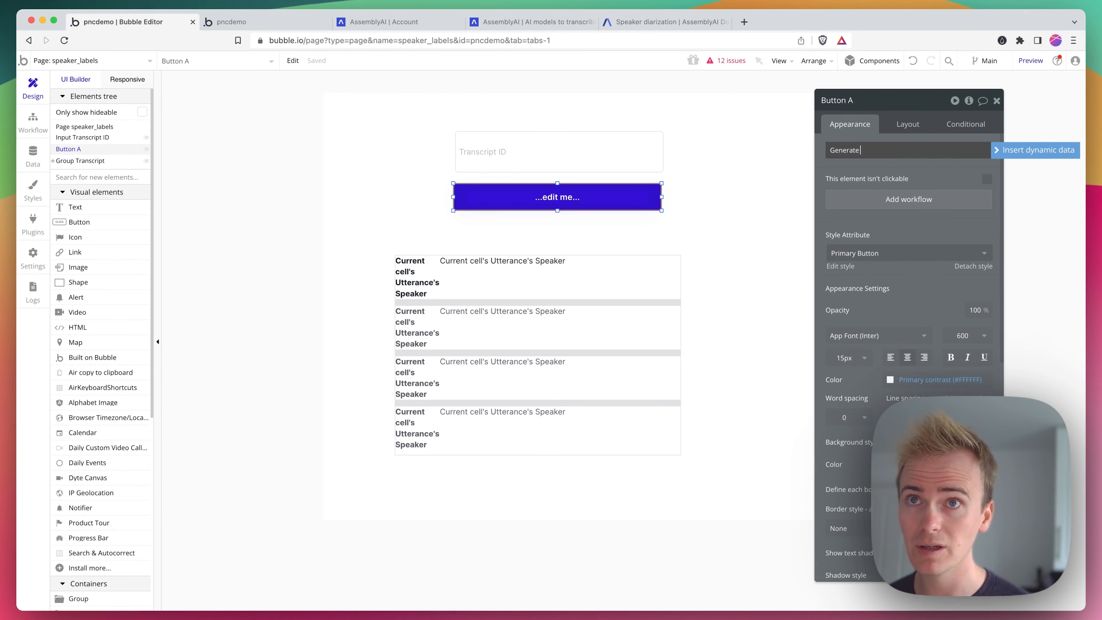
{"action": "key", "text": "Return"}
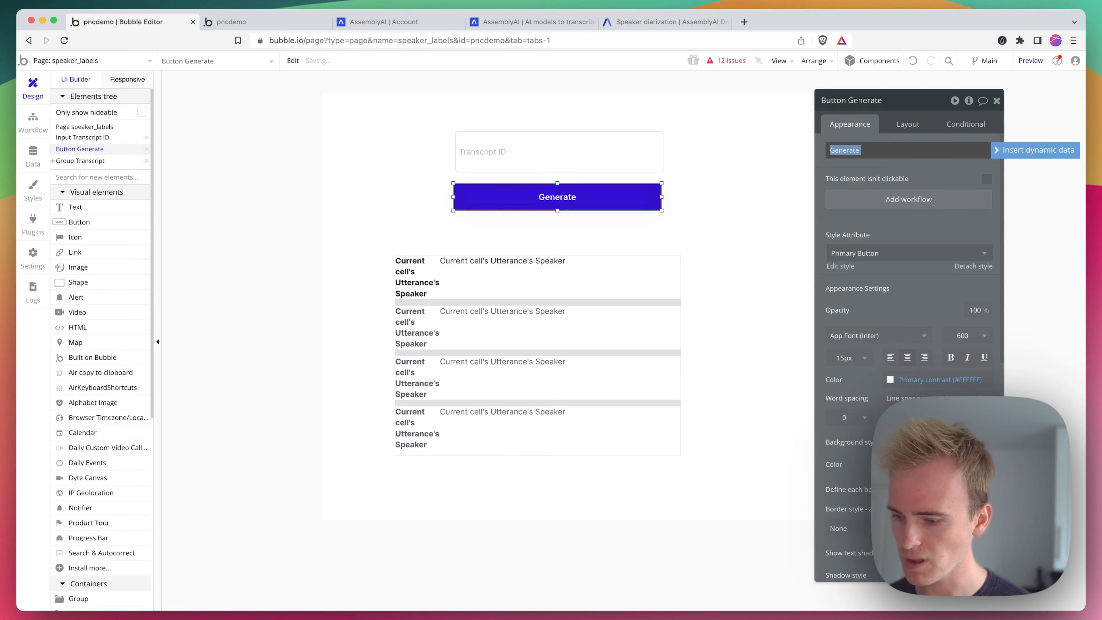
{"action": "key", "text": "super+a"}
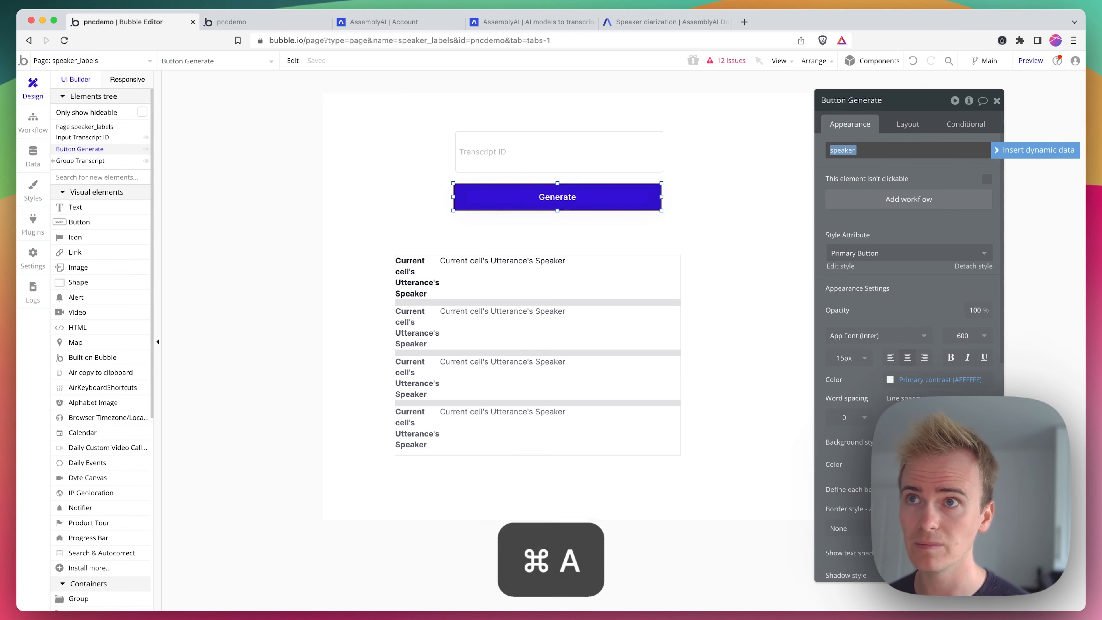
{"action": "type", "text": "Generate text by"}
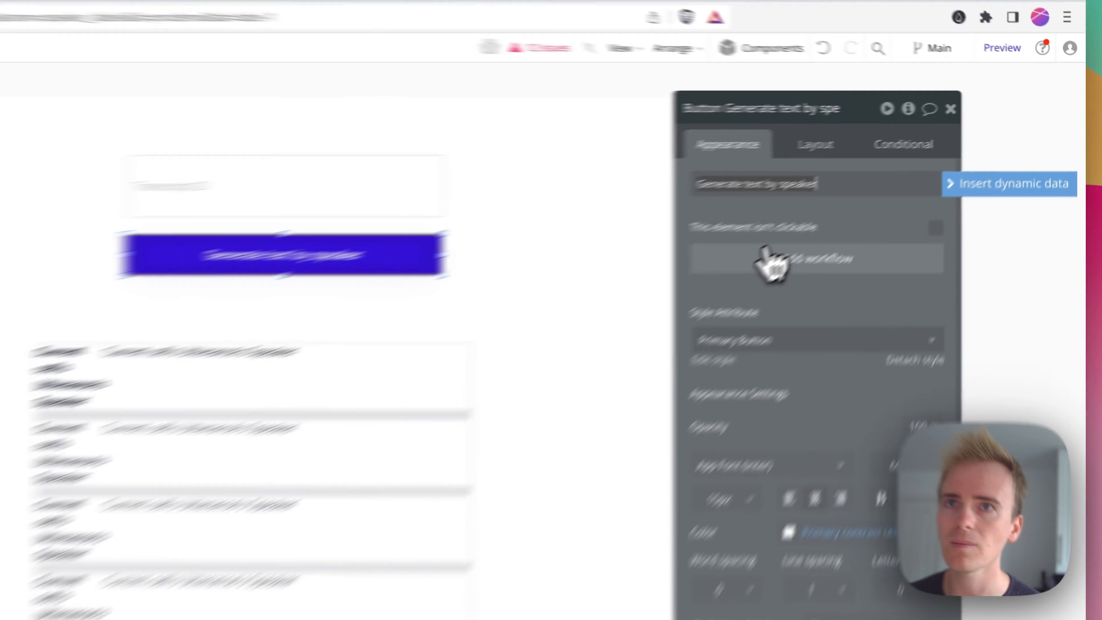
{"action": "left_click", "coordinate": [908, 199]}
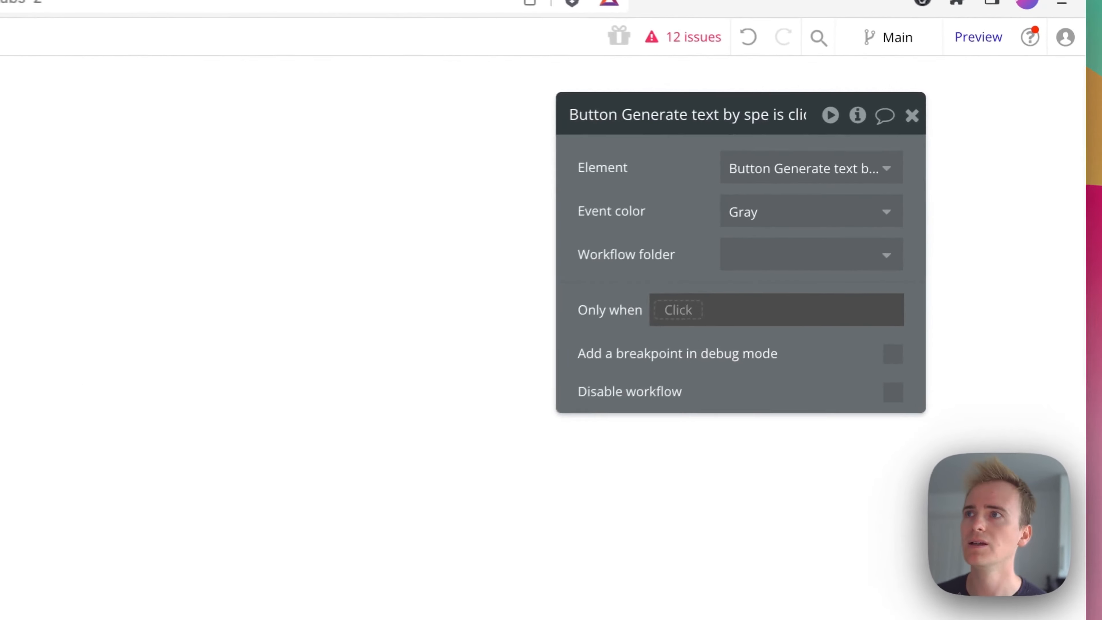
{"action": "left_click", "coordinate": [197, 256]}
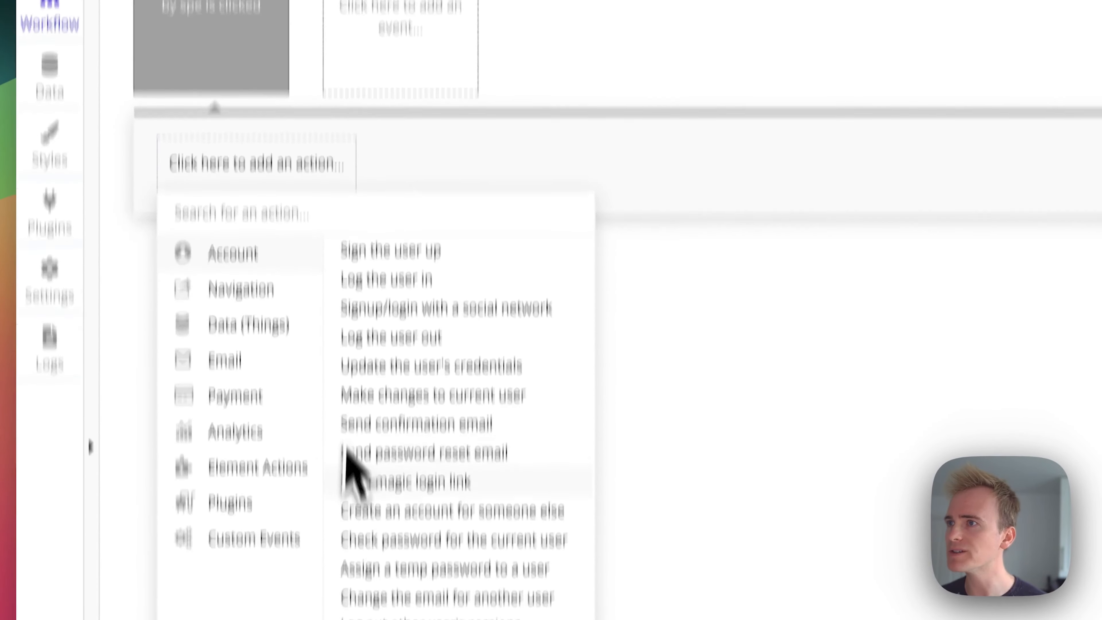
{"action": "mouse_move", "coordinate": [284, 522]}
{"action": "mouse_move", "coordinate": [291, 351]}
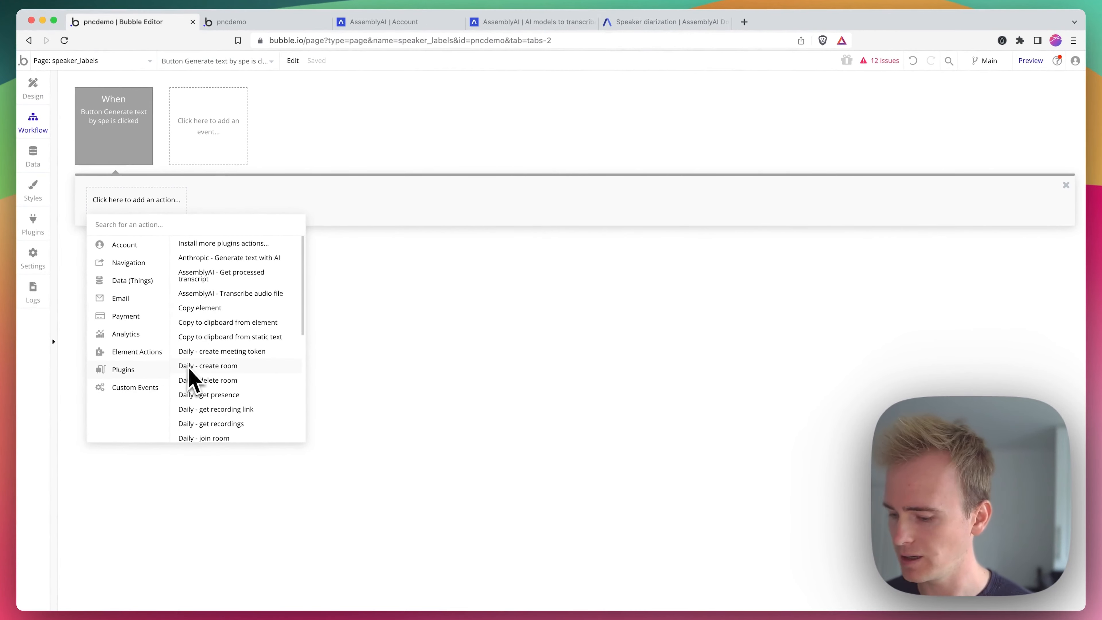
{"action": "type", "text": "re"}
{"action": "key", "text": "BackSpace"}
{"action": "key", "text": "BackSpace"}
{"action": "key", "text": "BackSpace"}
{"action": "key", "text": "BackSpace"}
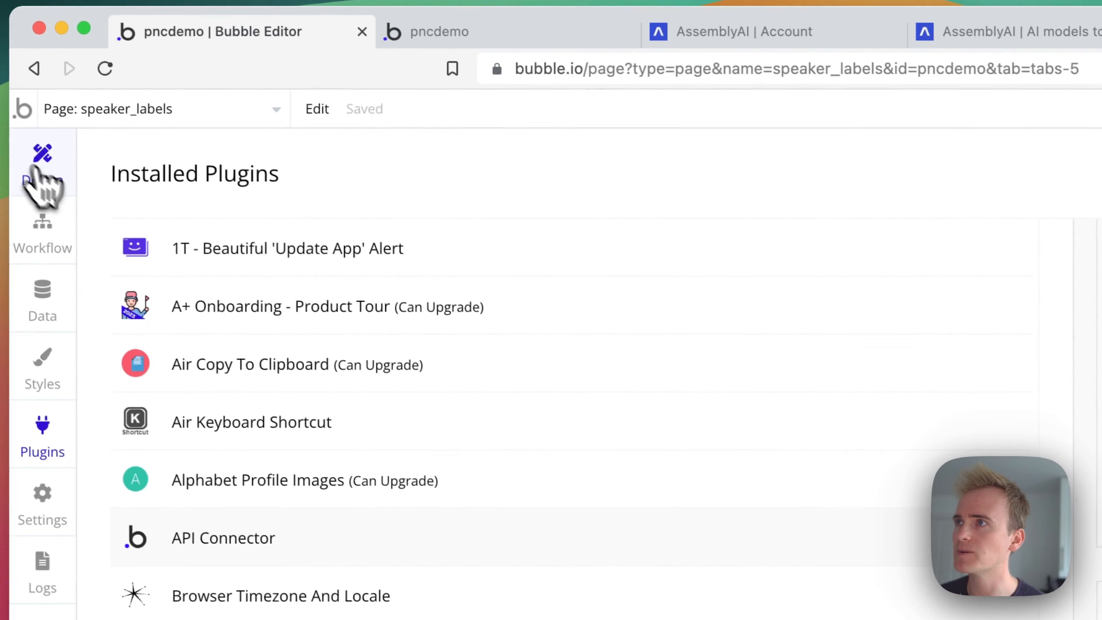
Add the AssemblyAI - Get processed transcript action as the first step of the generate button's workflow
{"action": "left_click", "coordinate": [37, 174]}
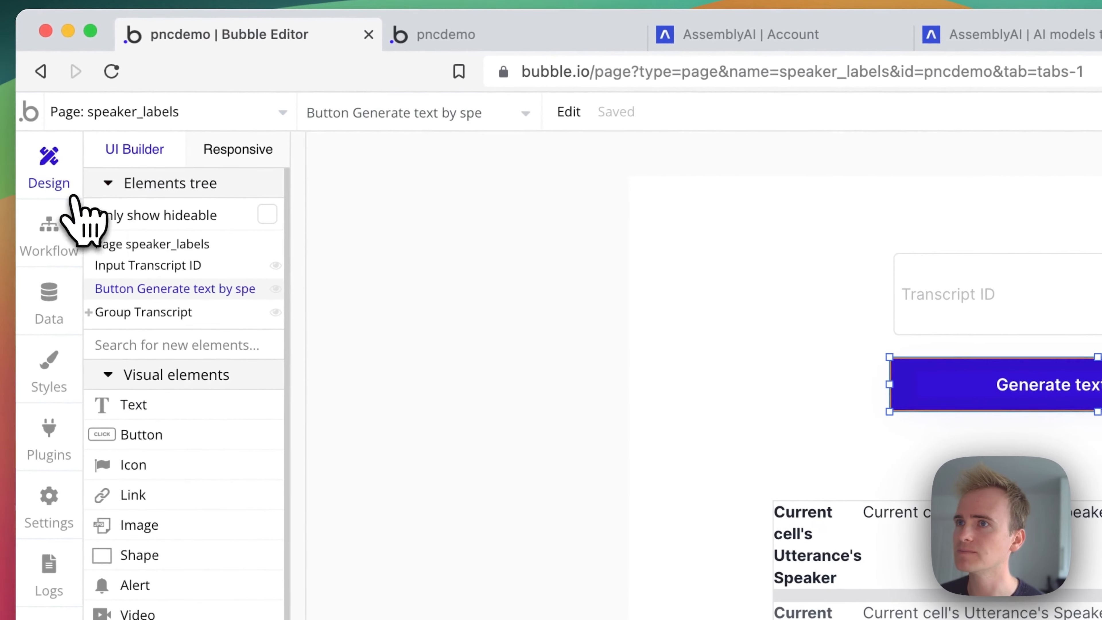
{"action": "left_click", "coordinate": [42, 234]}
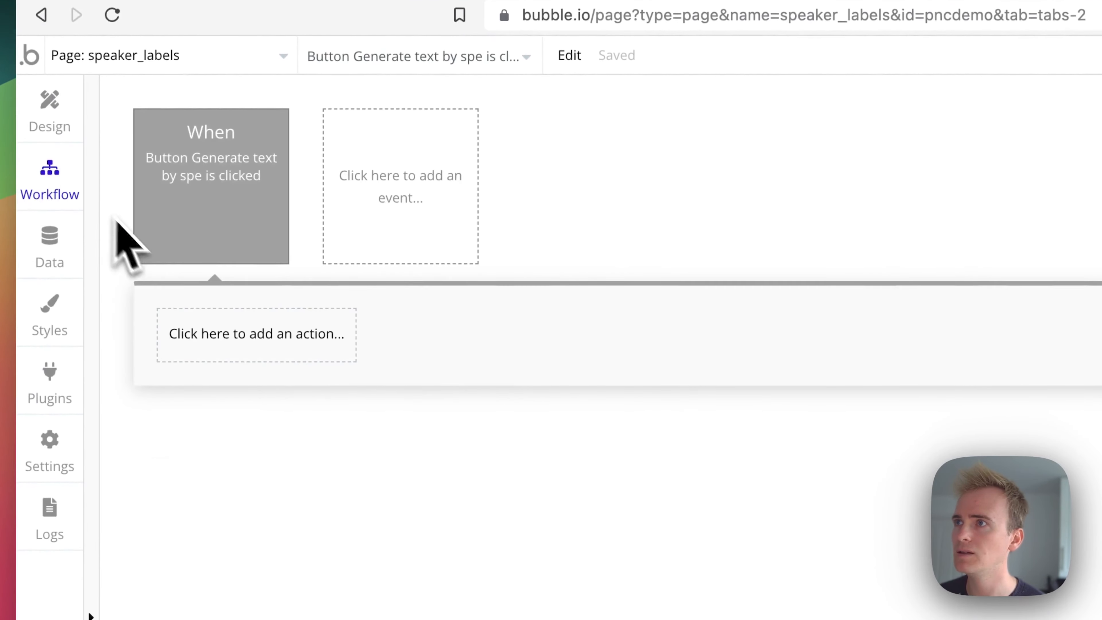
{"action": "left_click", "coordinate": [209, 321]}
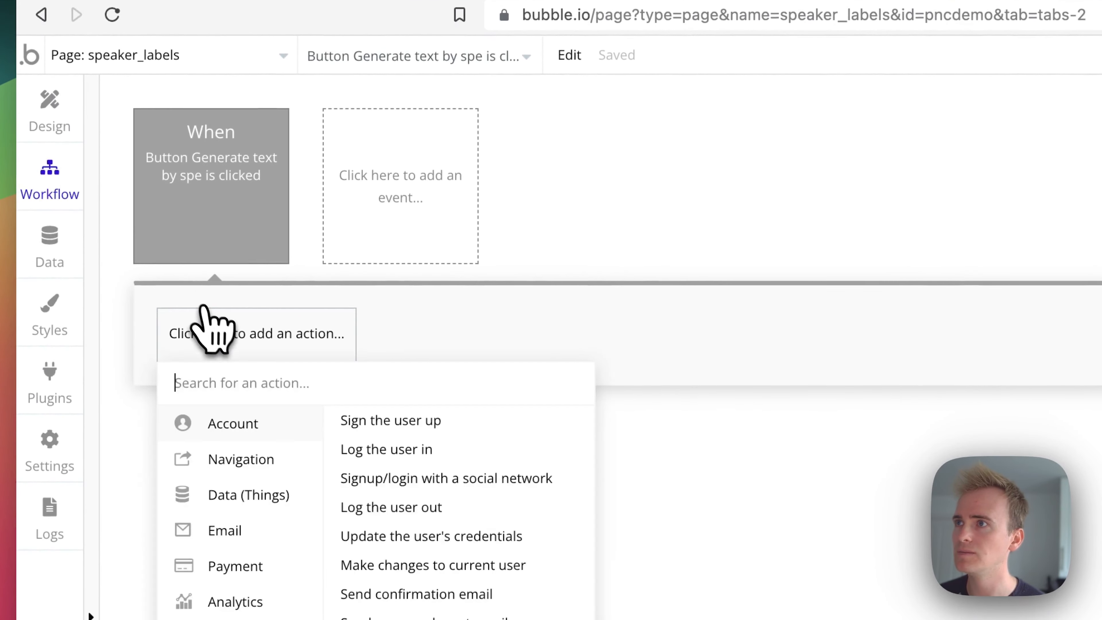
{"action": "type", "text": "get pr"}
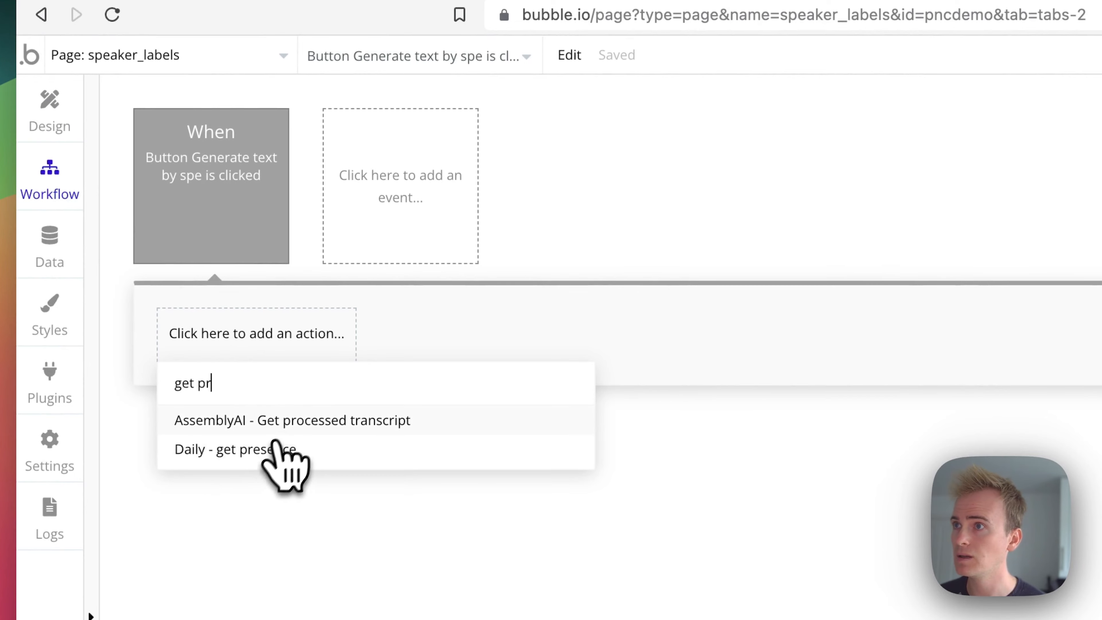
{"action": "key", "text": "Return"}
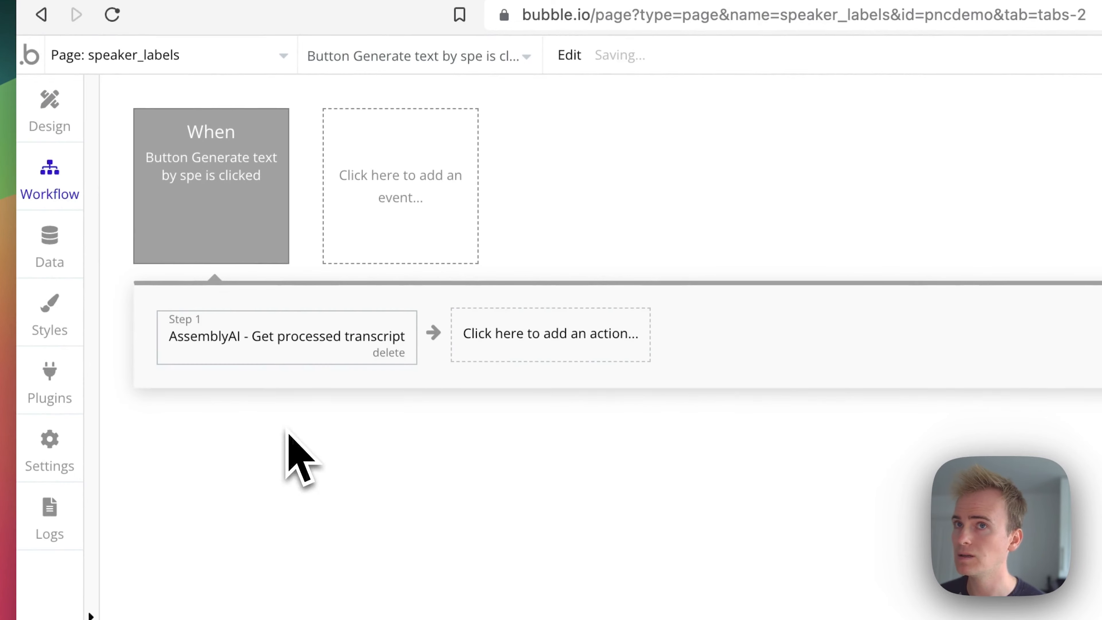
Set the action's transcriptionid path parameter to the value of Input Transcript ID
{"action": "left_click", "coordinate": [997, 245]}
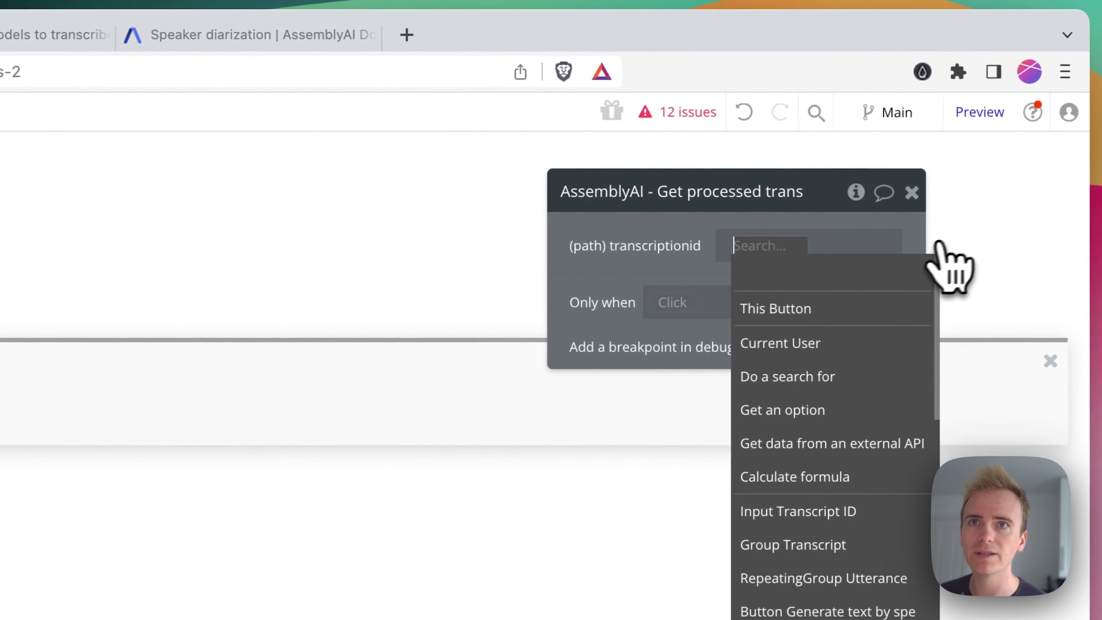
{"action": "type", "text": "in"}
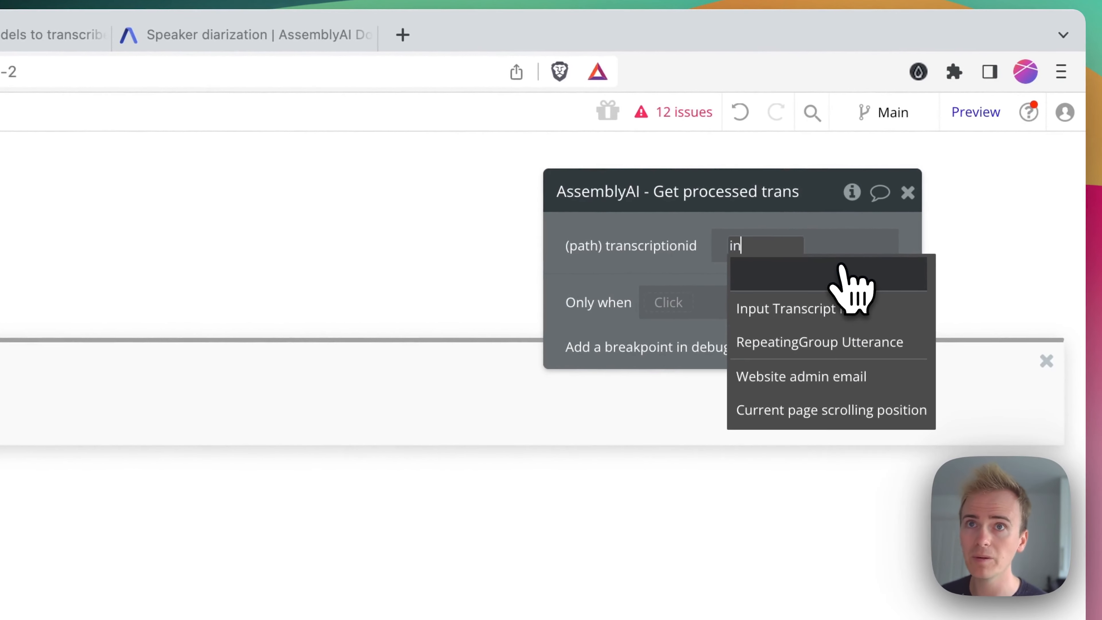
{"action": "left_click", "coordinate": [816, 309]}
{"action": "left_click", "coordinate": [777, 300]}
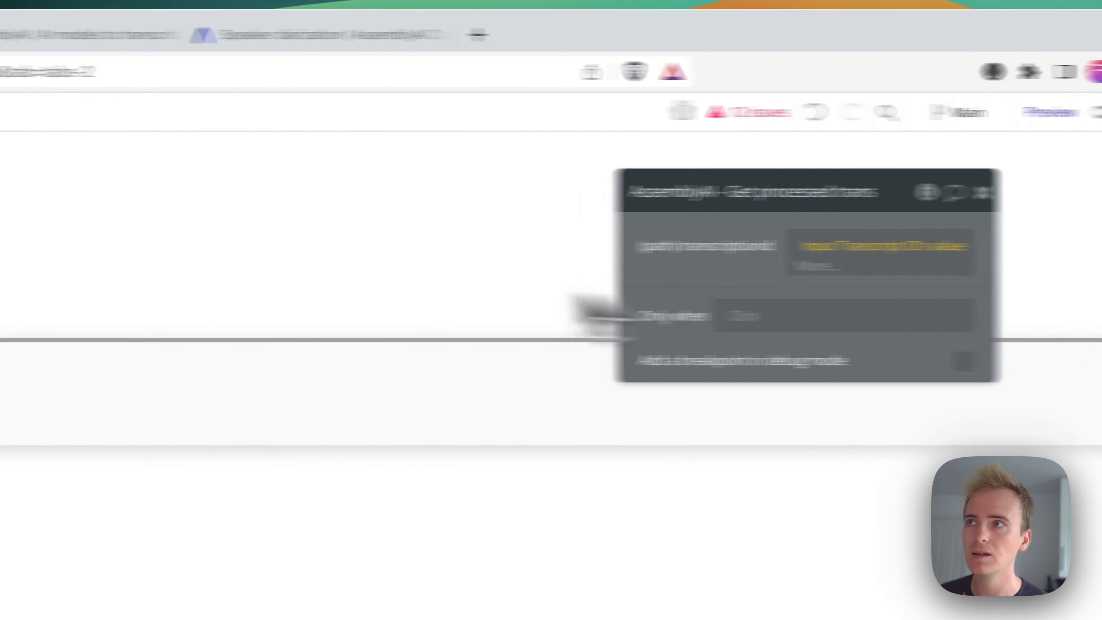
Copy the transcriptionid value from the Get processed transcript API call into Input Transcript ID's initial content
{"action": "left_click", "coordinate": [51, 433]}
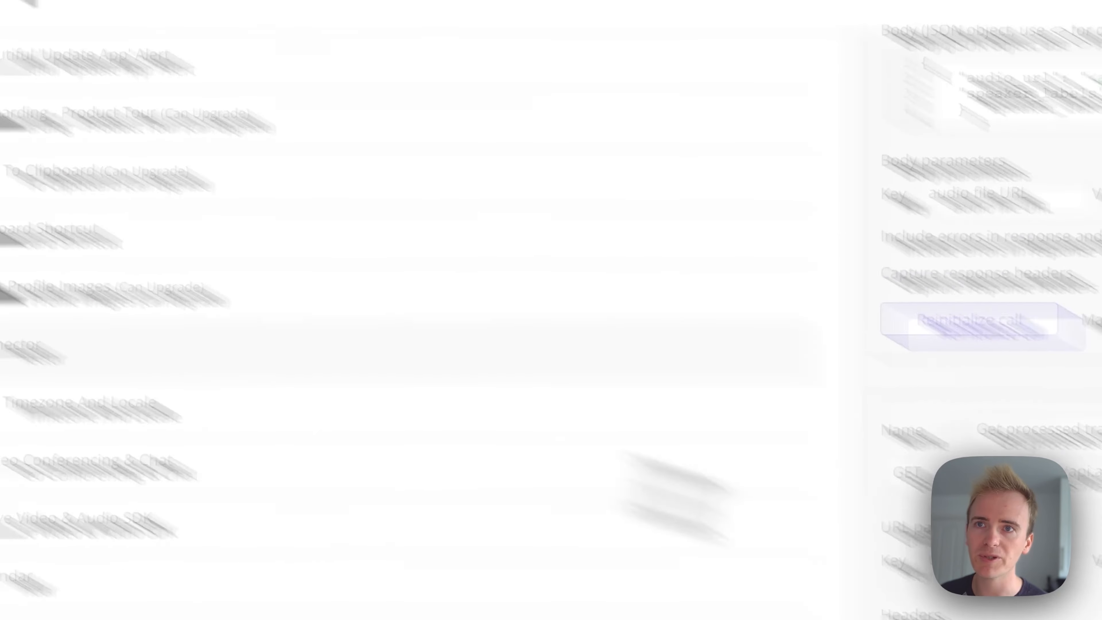
{"action": "triple_click", "coordinate": [748, 295]}
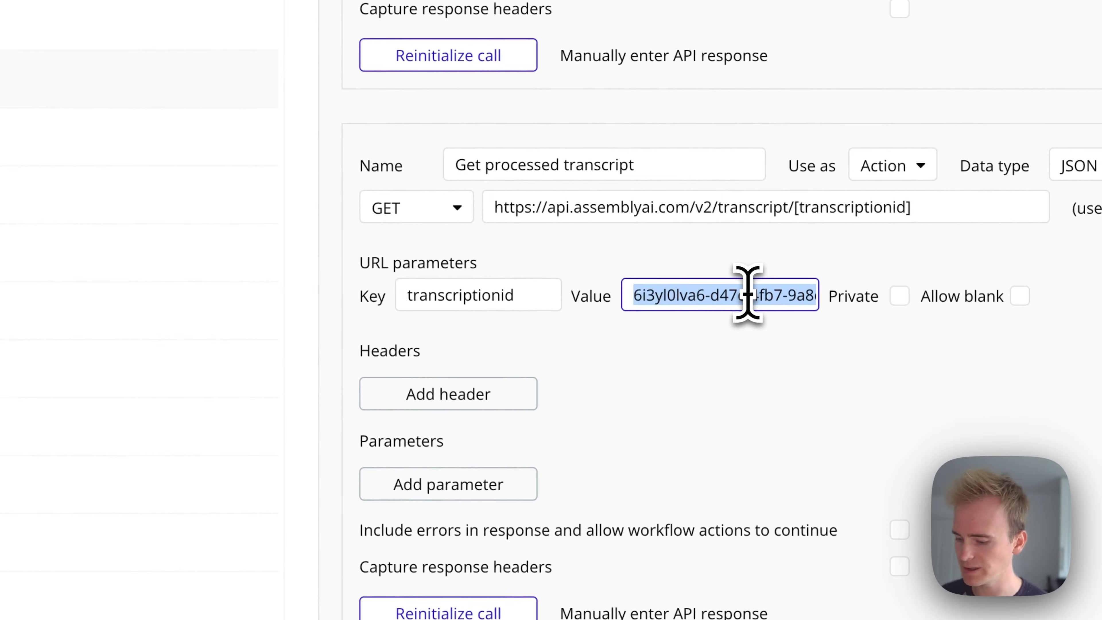
{"action": "key", "text": "super+c"}
{"action": "left_click", "coordinate": [66, 175]}
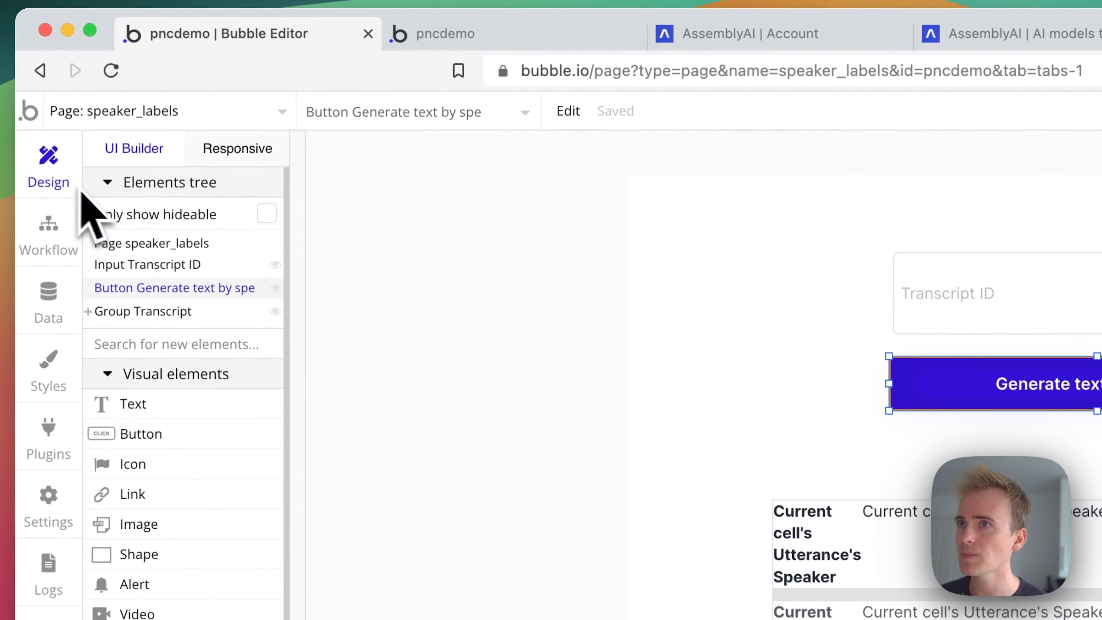
{"action": "left_click", "coordinate": [457, 271]}
{"action": "left_click", "coordinate": [911, 335]}
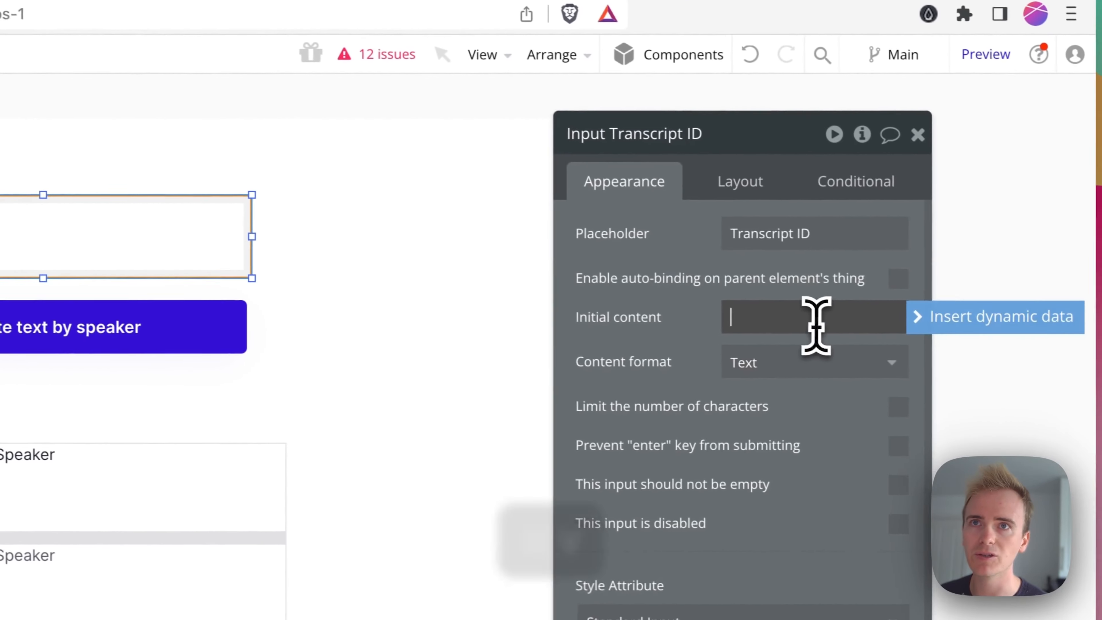
{"action": "key", "text": "super+v"}
Add Schedule API Workflow on a list as the second action of the generate button's workflow
{"action": "left_click", "coordinate": [226, 330]}
{"action": "left_click", "coordinate": [635, 330]}
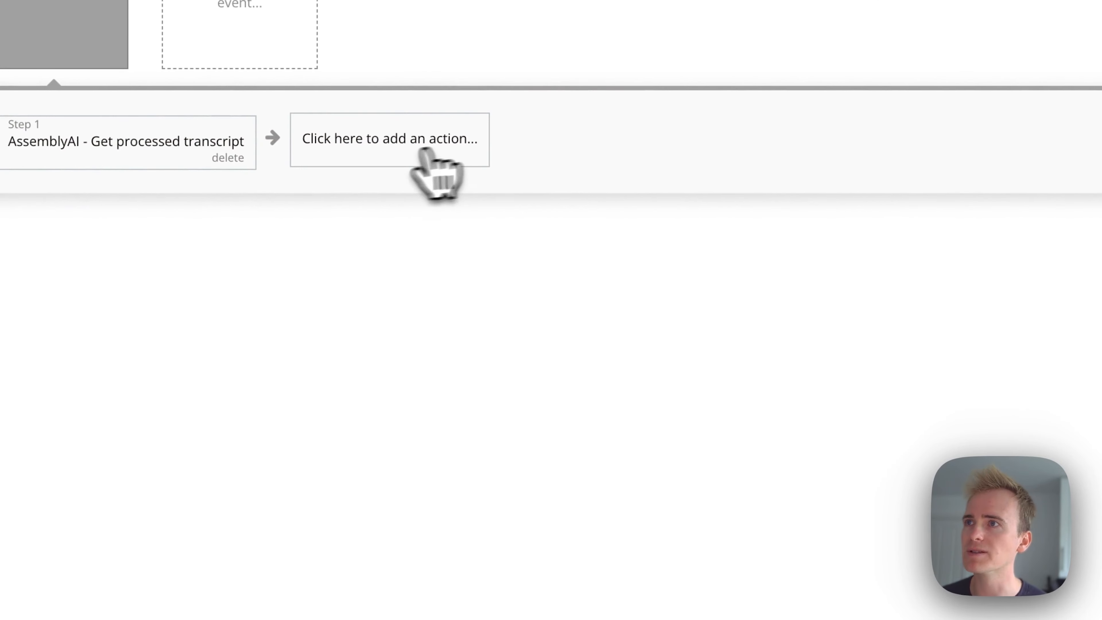
{"action": "left_click", "coordinate": [384, 144]}
{"action": "mouse_move", "coordinate": [405, 515]}
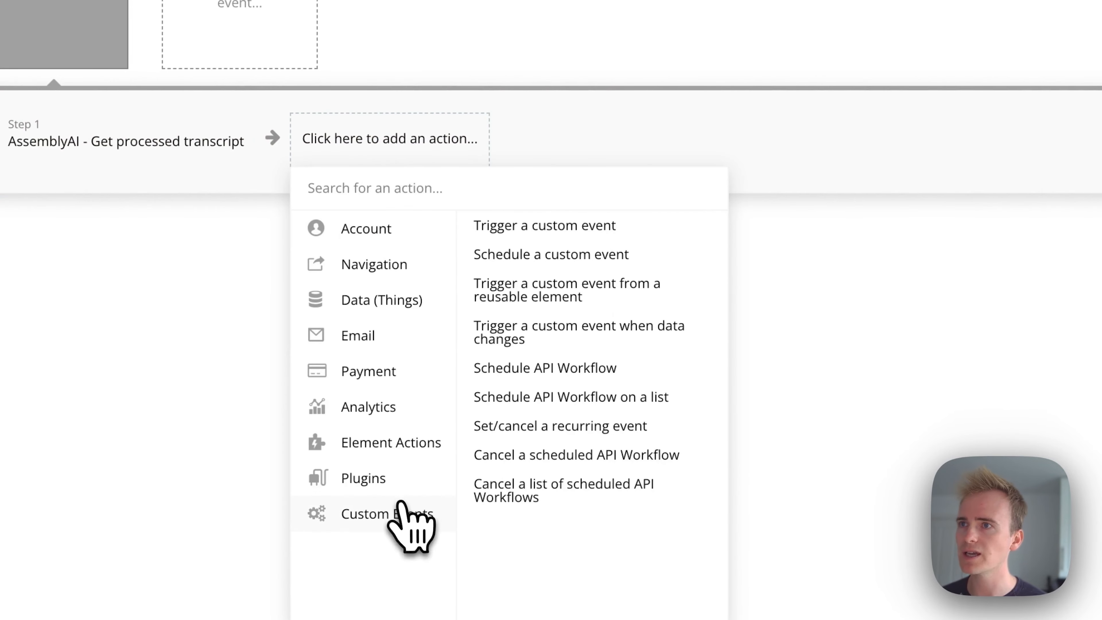
{"action": "left_click", "coordinate": [592, 404]}
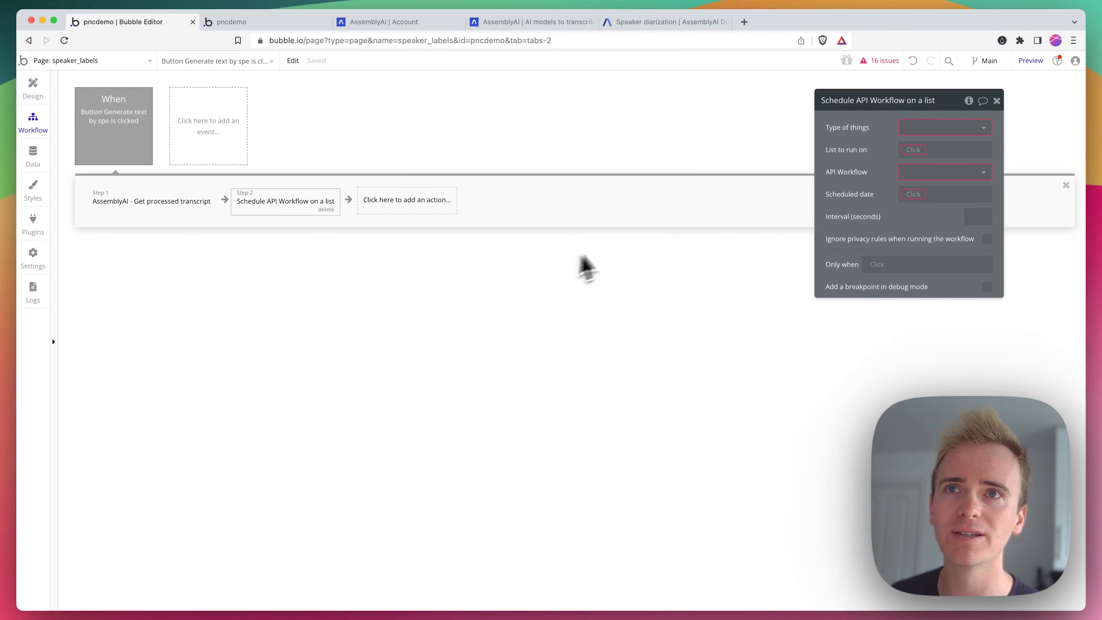
Set the scheduled list action's type of things to text
{"action": "left_click", "coordinate": [977, 131]}
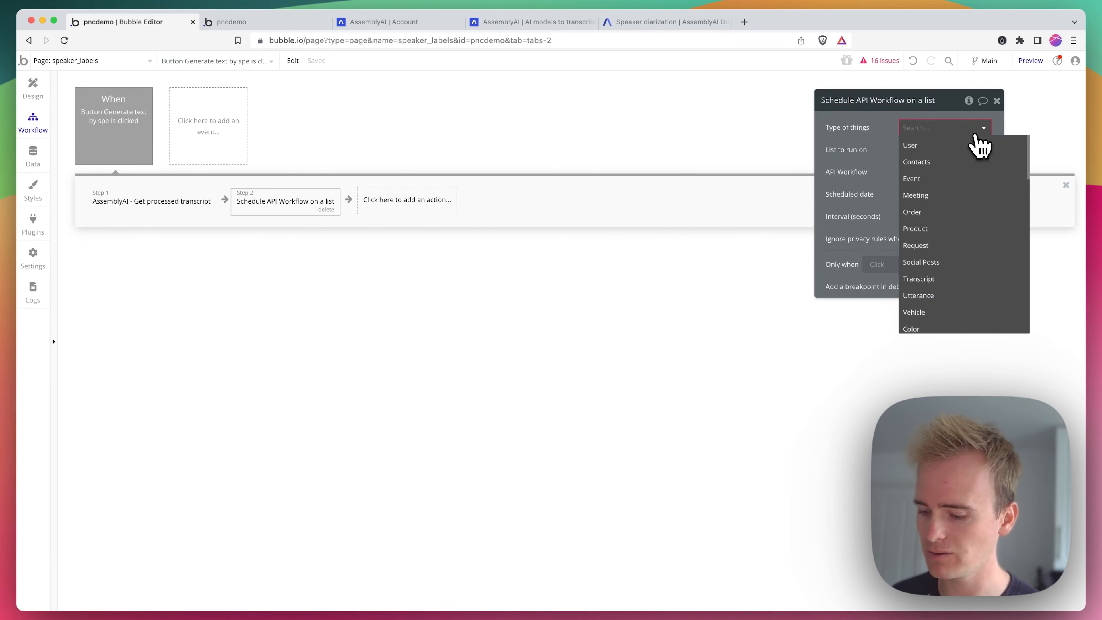
{"action": "type", "text": "text"}
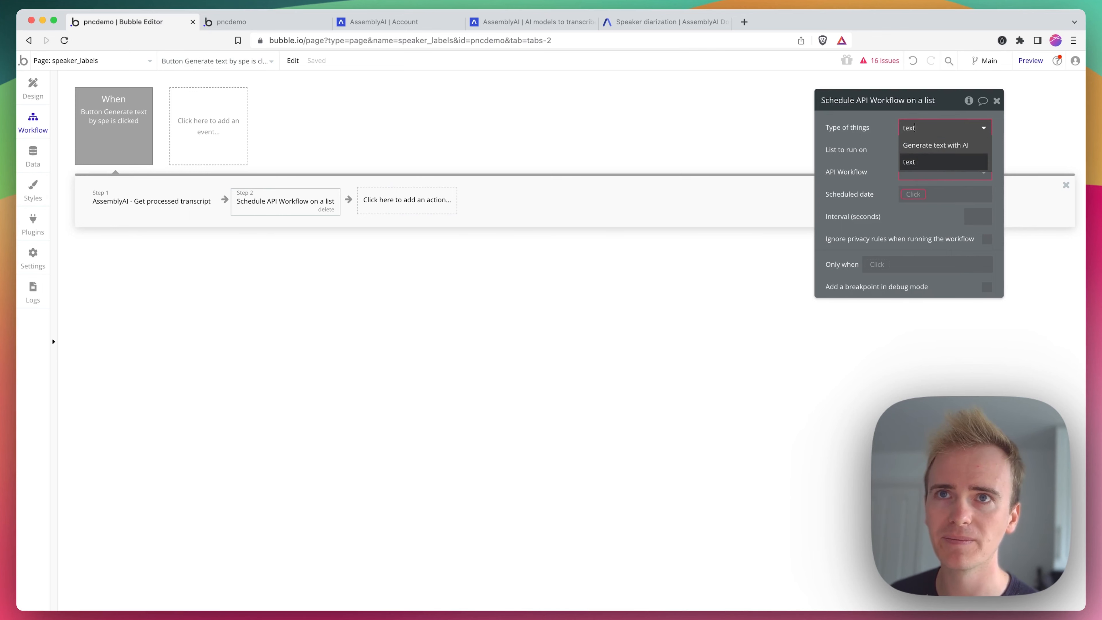
{"action": "left_click", "coordinate": [919, 161]}
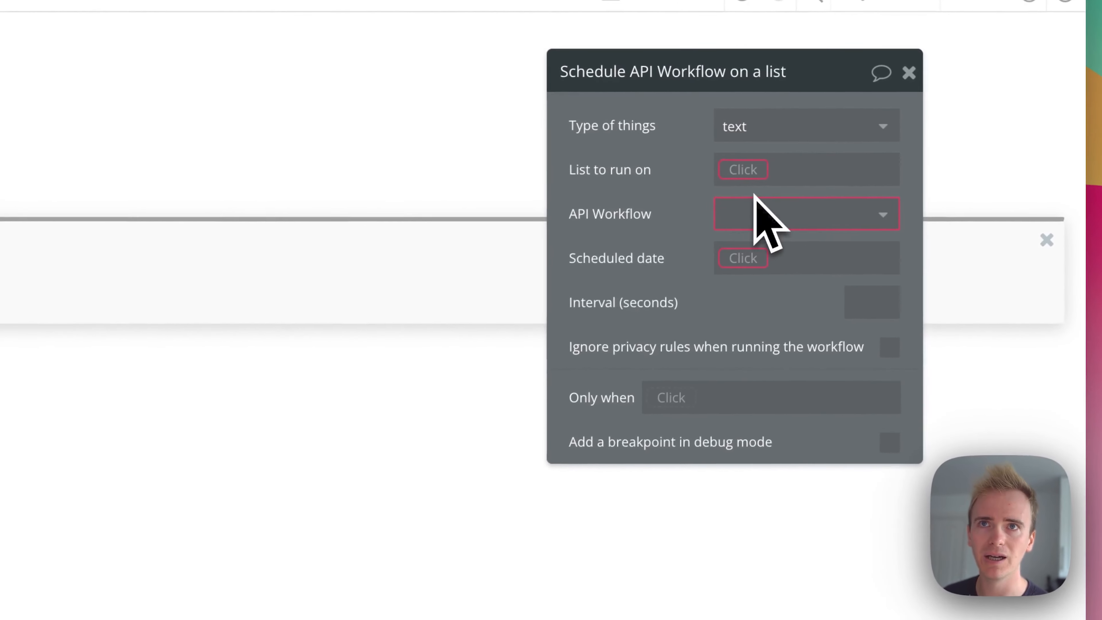
Set the scheduled list action's type of things to Get processed transcript utterance
{"action": "left_click", "coordinate": [921, 127]}
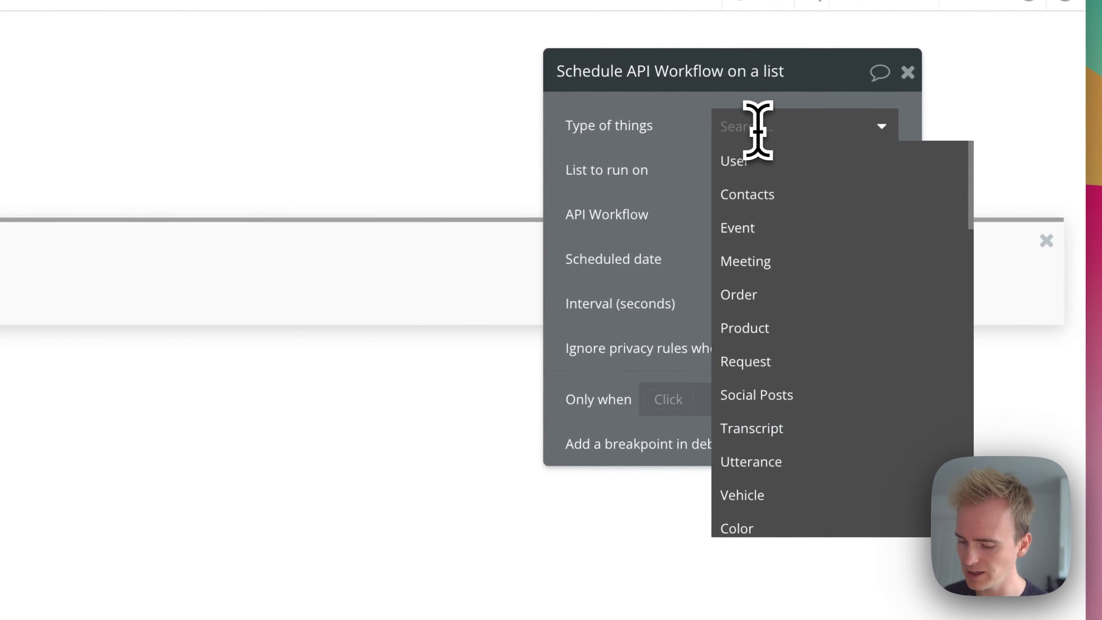
{"action": "type", "text": "ut"}
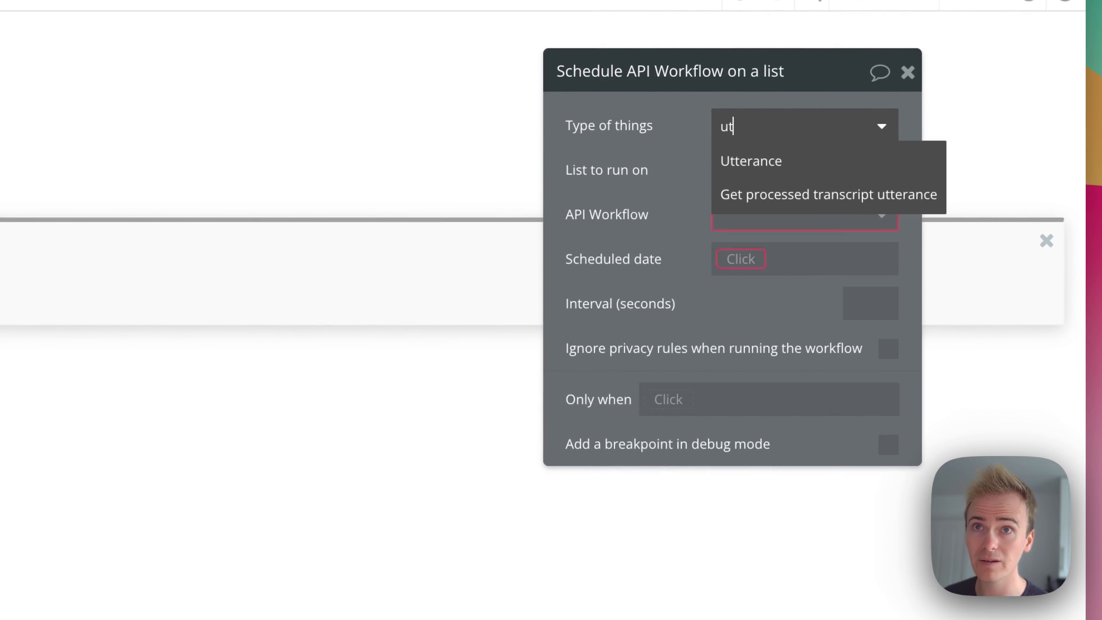
{"action": "left_click", "coordinate": [794, 182]}
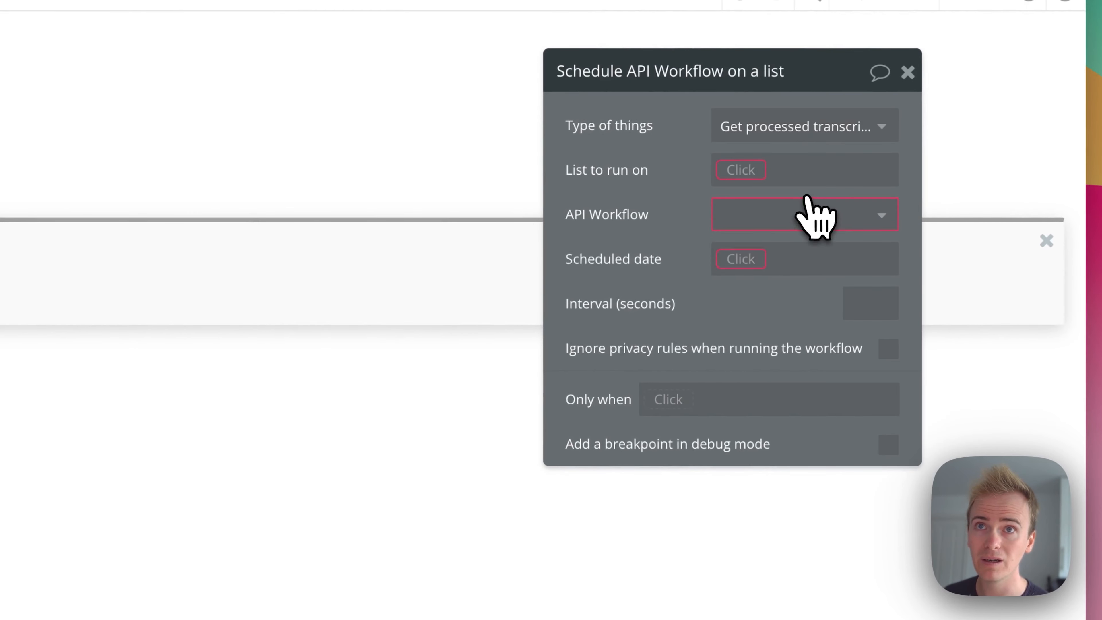
Set the list to run on to the result of step 1's utterances and choose the save single utterance API workflow
{"action": "left_click", "coordinate": [738, 172]}
{"action": "left_click", "coordinate": [782, 232]}
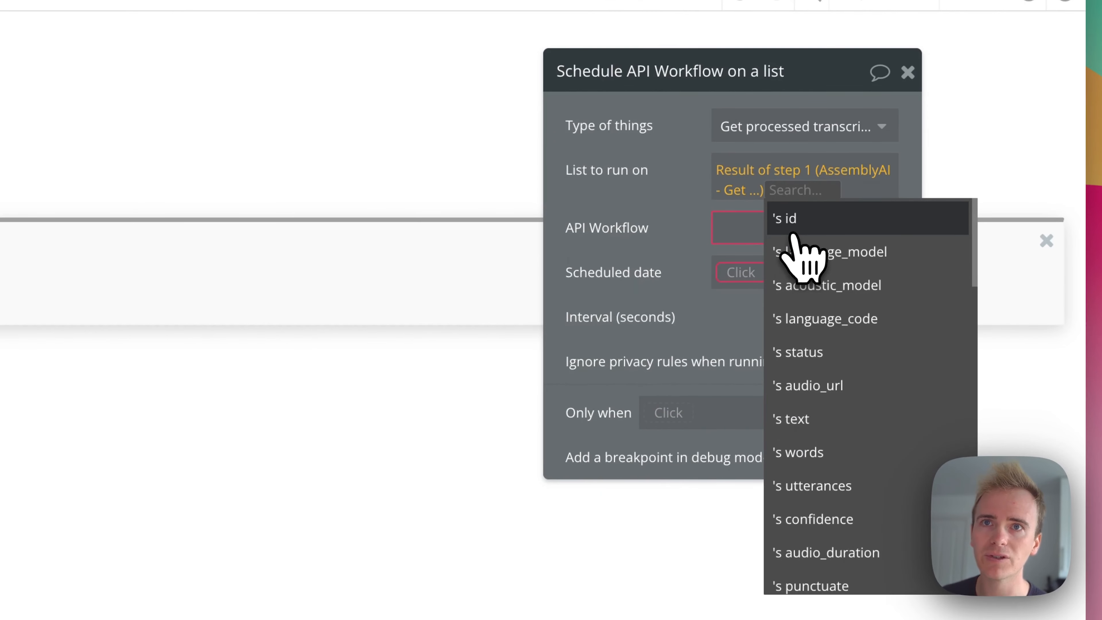
{"action": "scroll", "coordinate": [857, 542], "scroll_direction": "down", "scroll_amount": 1}
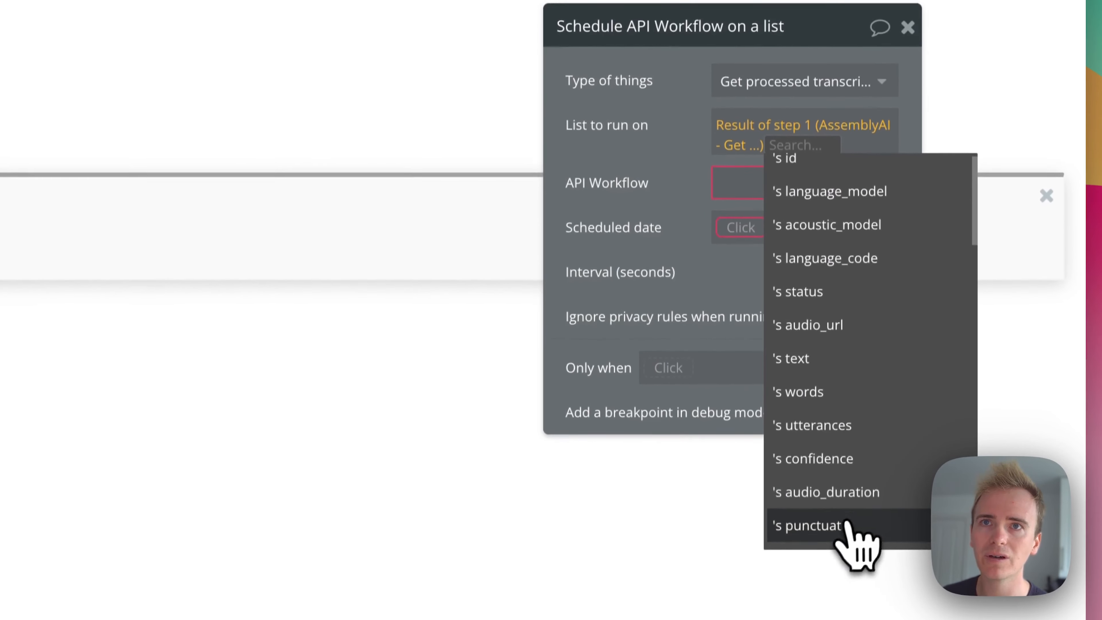
{"action": "left_click", "coordinate": [838, 420]}
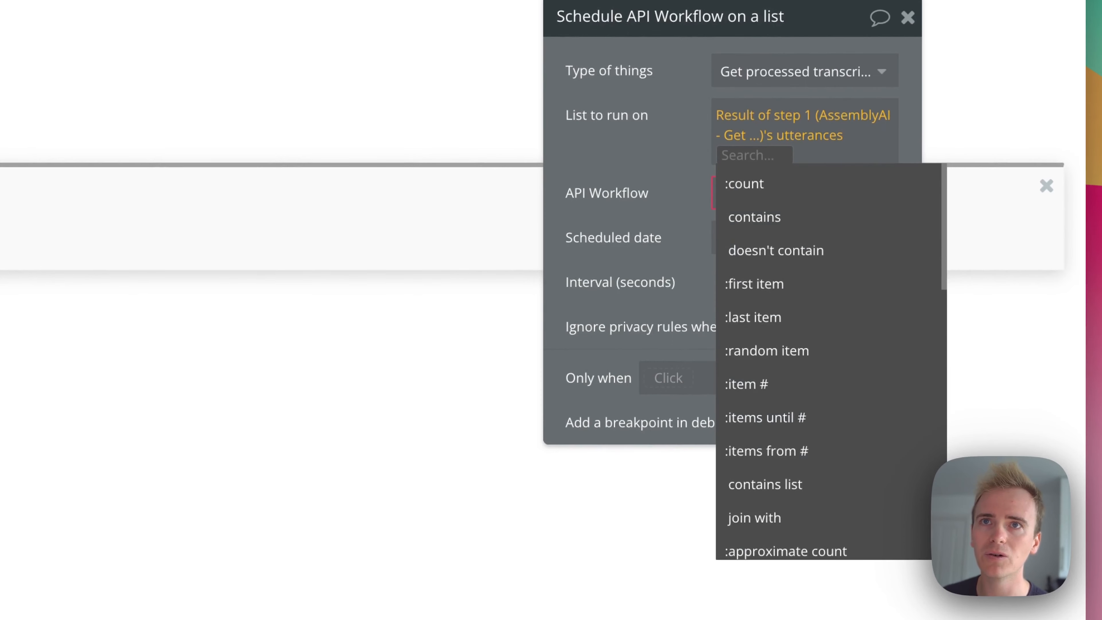
{"action": "left_click", "coordinate": [670, 161]}
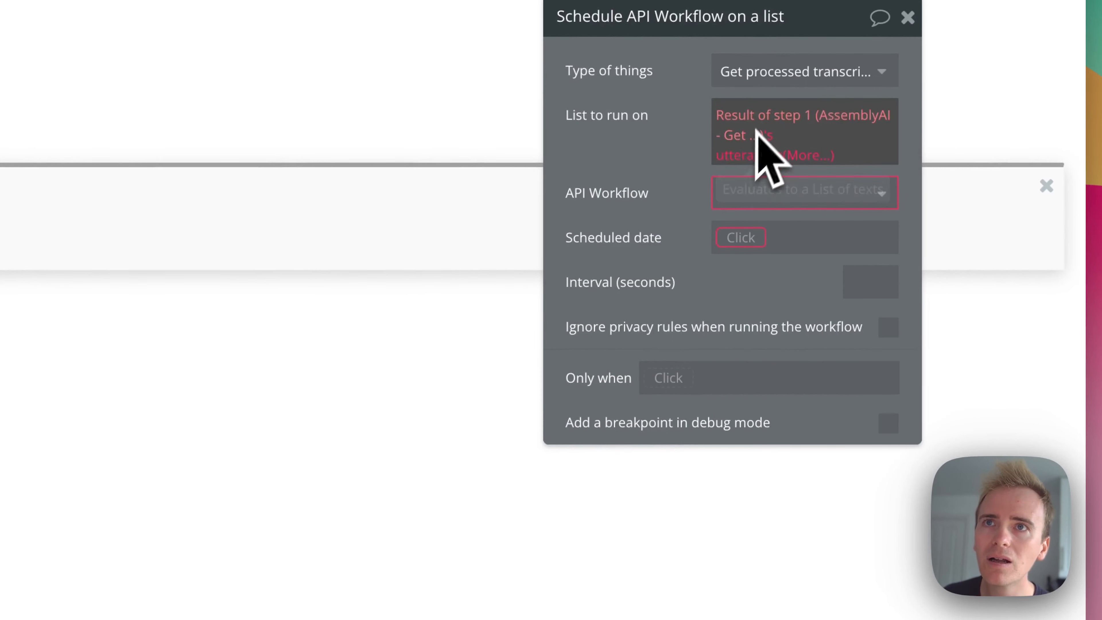
{"action": "left_click", "coordinate": [764, 192]}
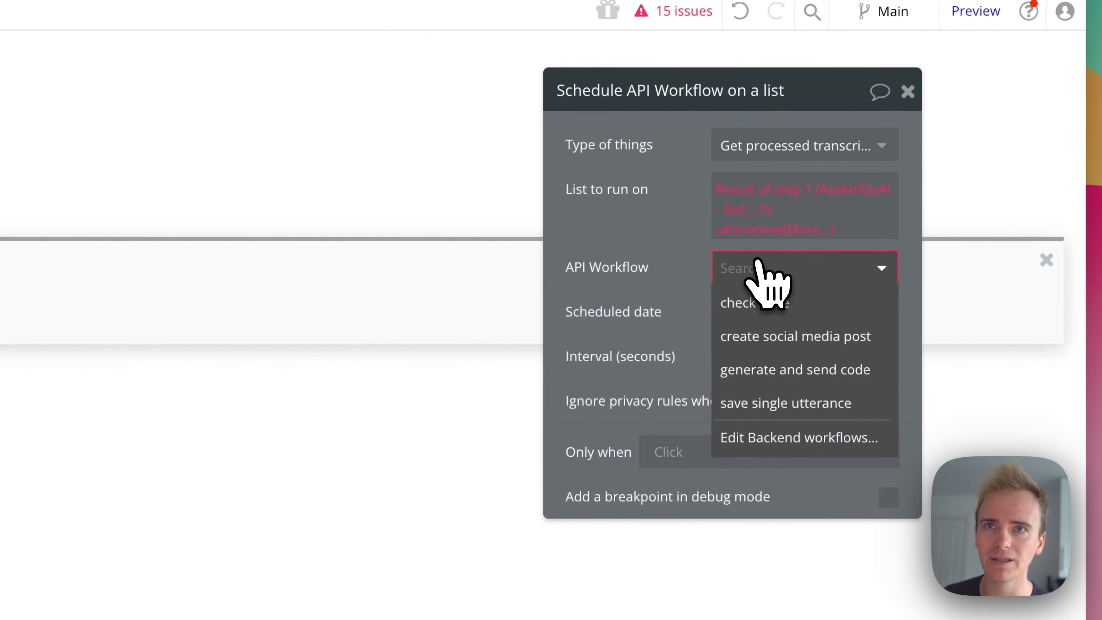
{"action": "left_click", "coordinate": [792, 404]}
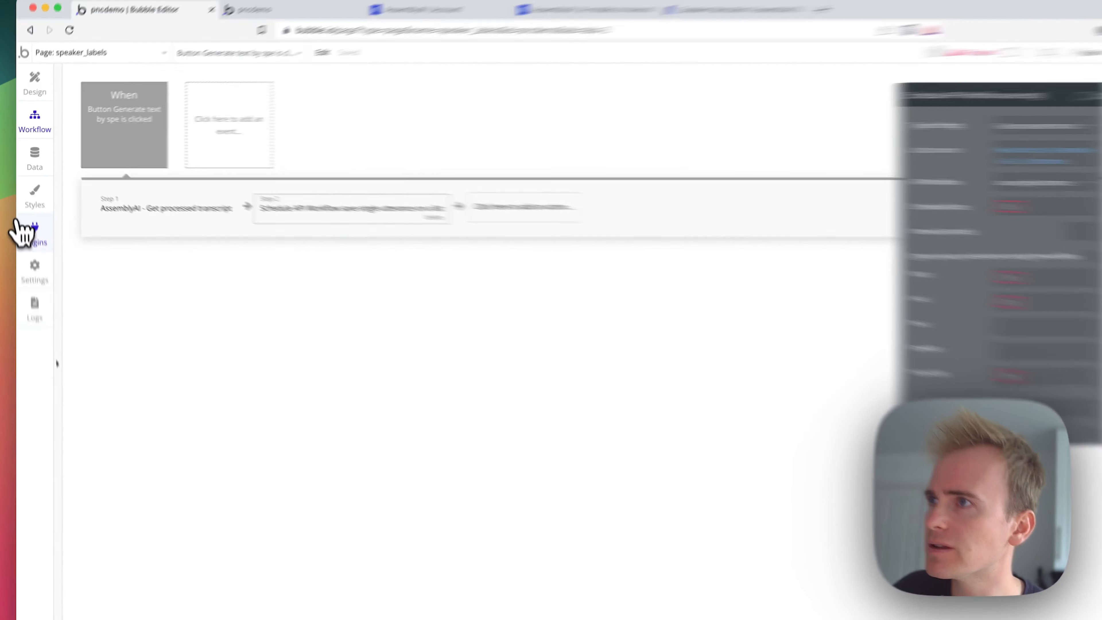
Reinitialize the Get processed transcript API call and save it with the utterances list typed as Get processed transcript utterance
{"action": "left_click", "coordinate": [20, 232]}
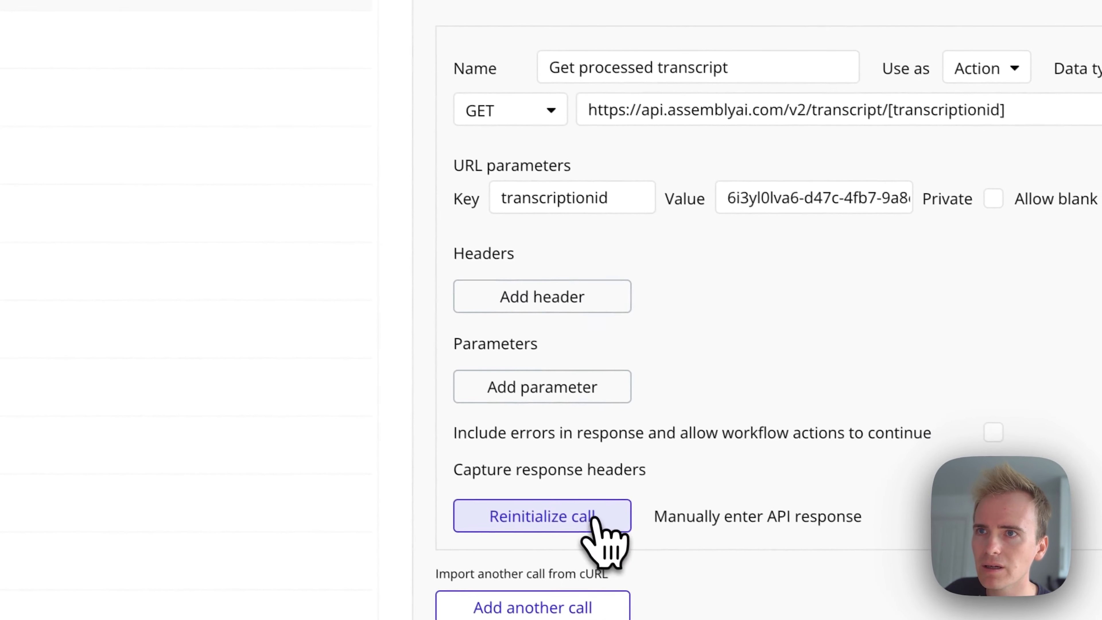
{"action": "left_click", "coordinate": [595, 519]}
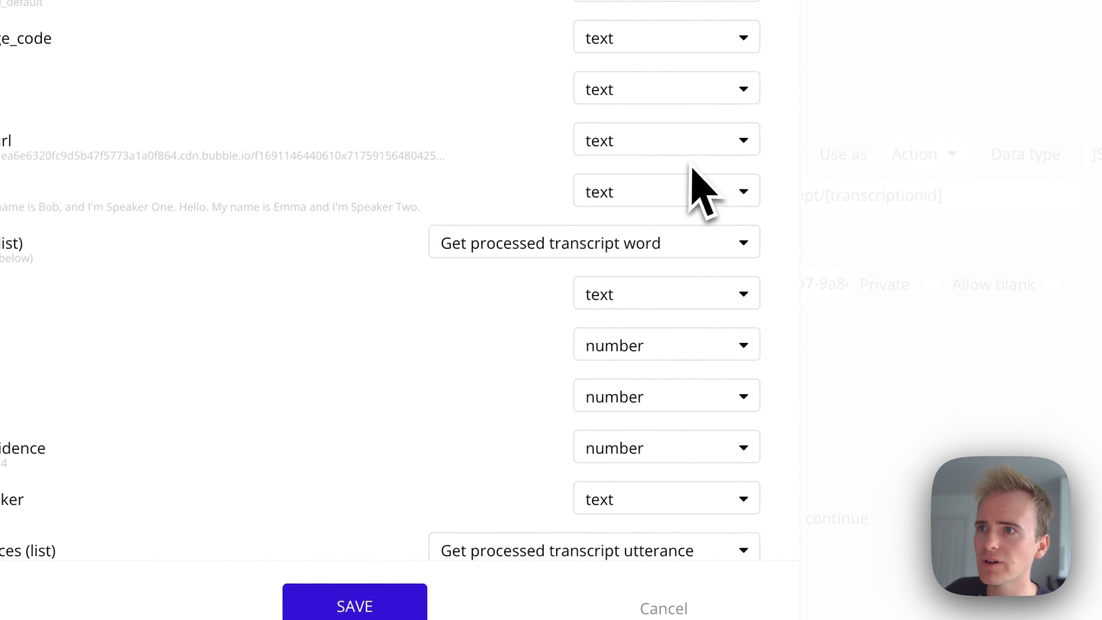
{"action": "scroll", "coordinate": [545, 252], "scroll_direction": "down", "scroll_amount": 2}
{"action": "scroll", "coordinate": [547, 265], "scroll_direction": "down", "scroll_amount": 5}
{"action": "left_click", "coordinate": [514, 343]}
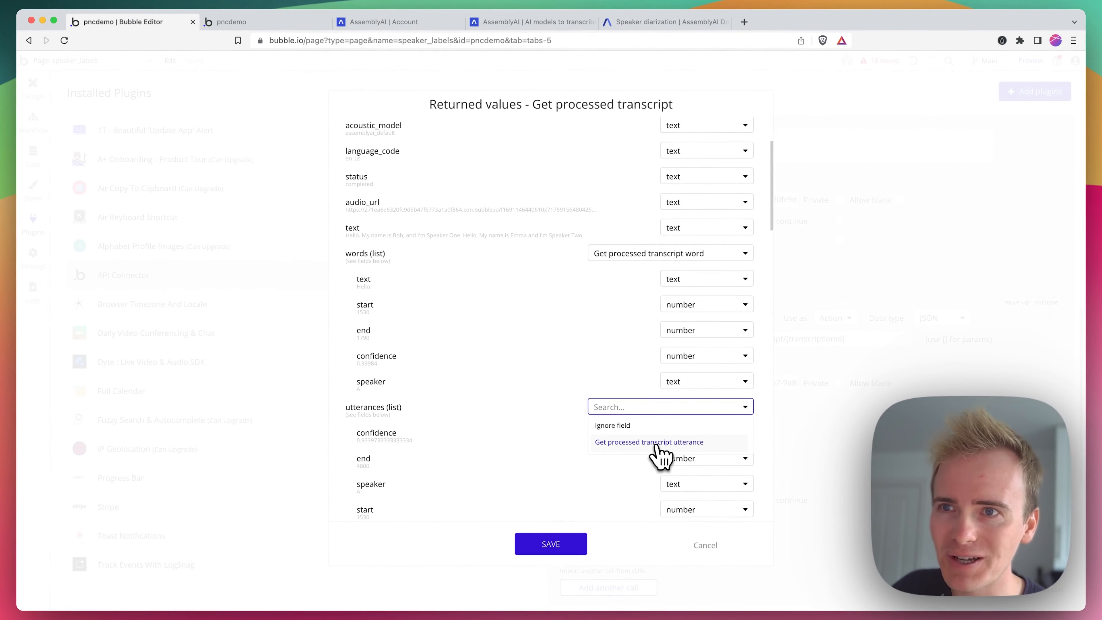
{"action": "left_click", "coordinate": [657, 446]}
{"action": "left_click", "coordinate": [550, 543]}
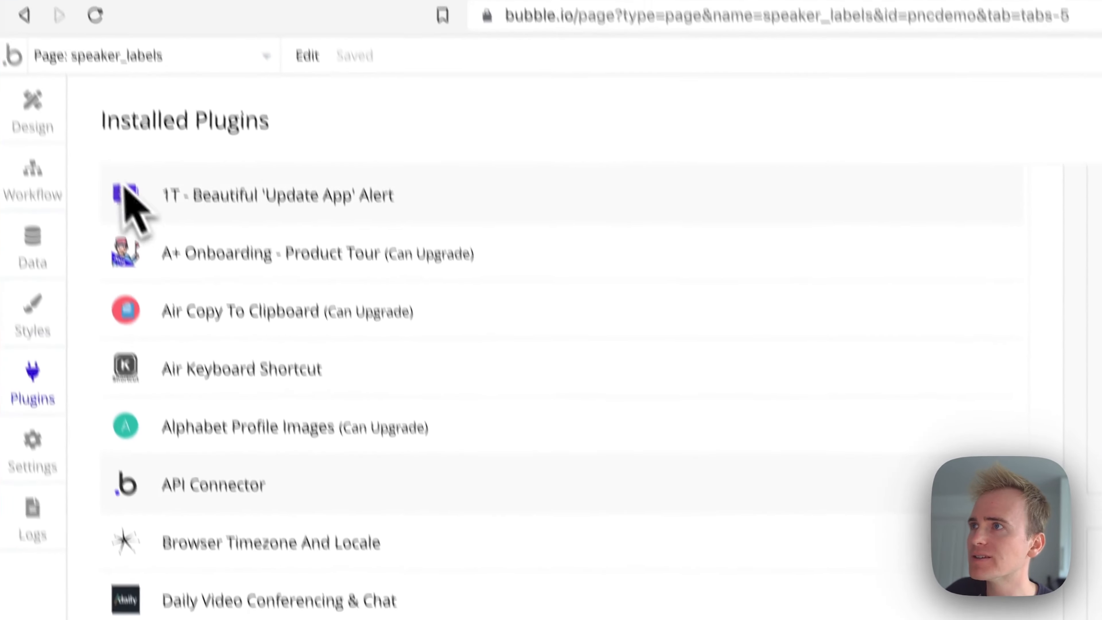
Set the scheduled date of the save single utterance list action to Current date/time
{"action": "left_click", "coordinate": [40, 186]}
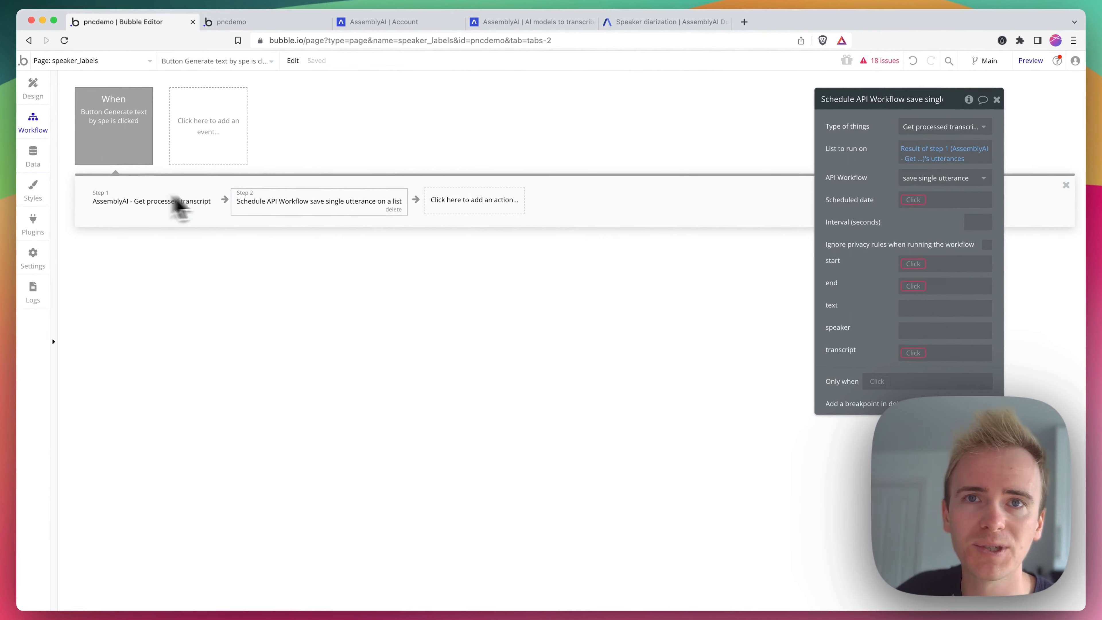
{"action": "left_click", "coordinate": [914, 200]}
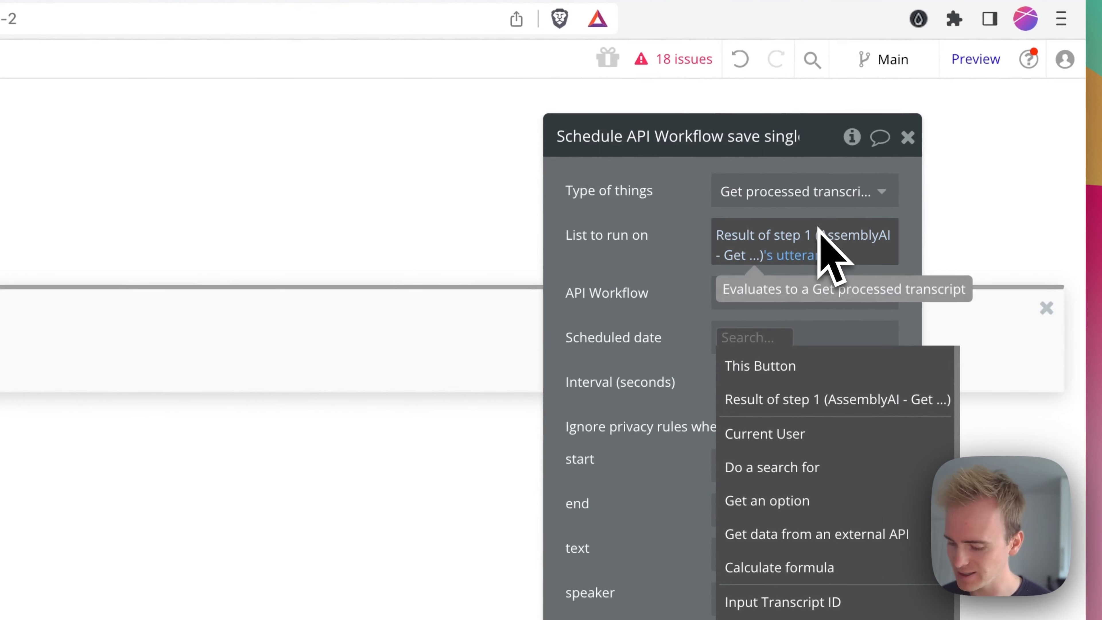
{"action": "type", "text": "curr"}
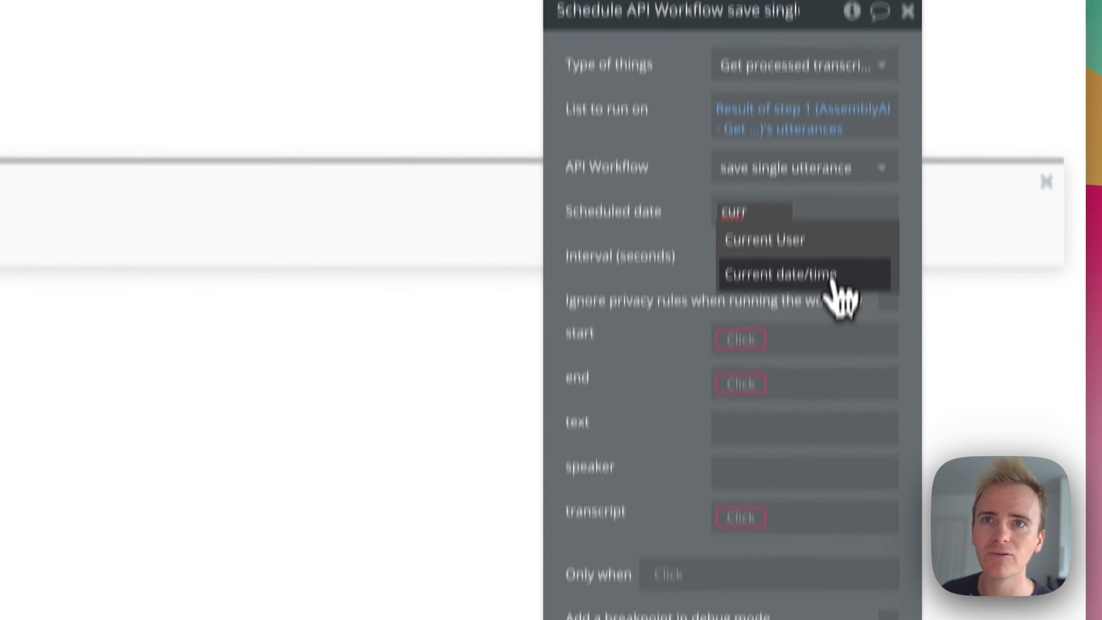
{"action": "left_click", "coordinate": [835, 401]}
Map the scheduled action's start and end parameters to This Get processed transcript utterance's start and end
{"action": "left_click", "coordinate": [757, 261]}
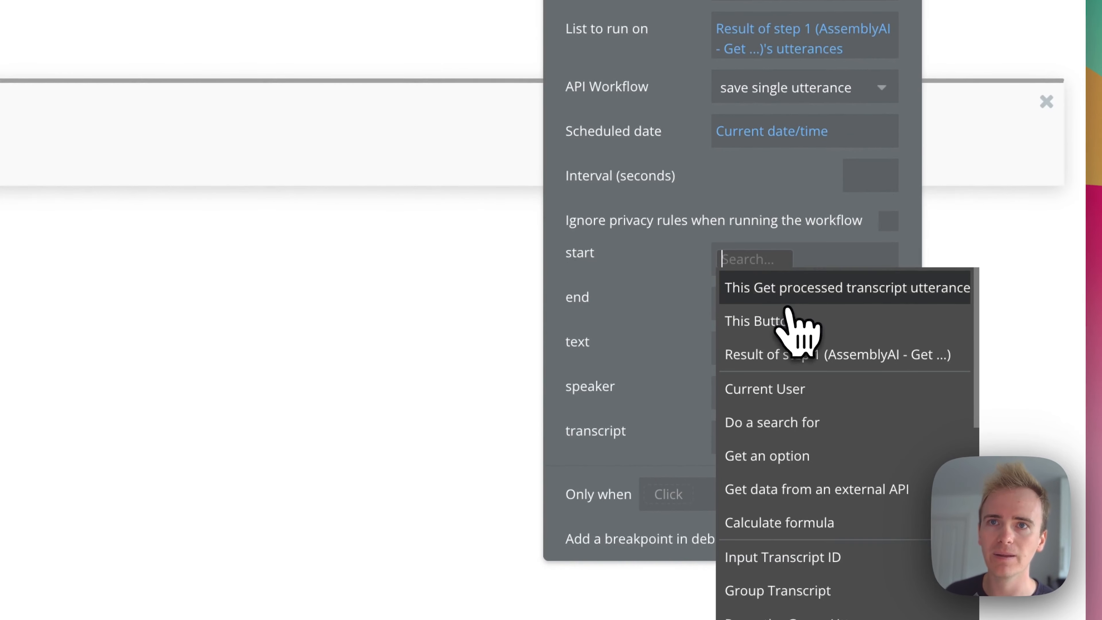
{"action": "left_click", "coordinate": [786, 292]}
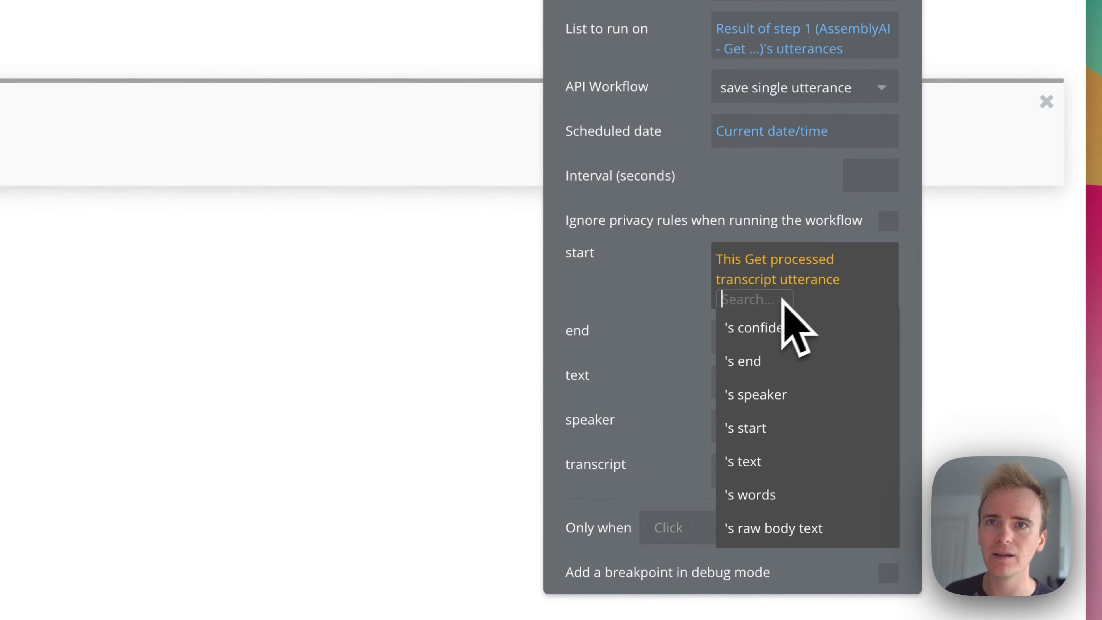
{"action": "left_click", "coordinate": [769, 429]}
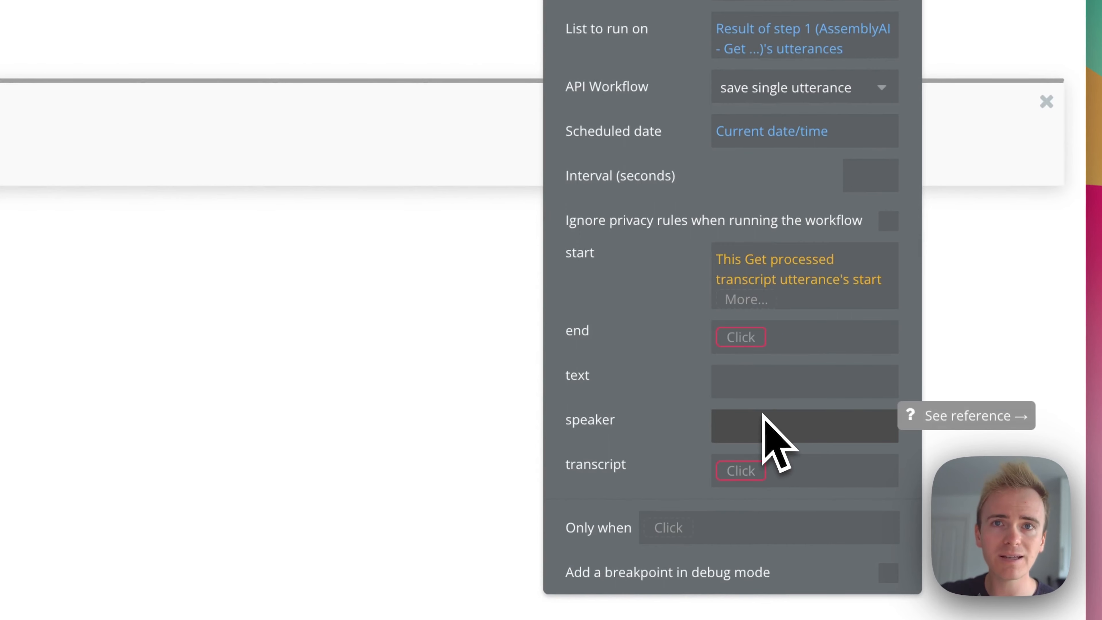
{"action": "left_click", "coordinate": [759, 340]}
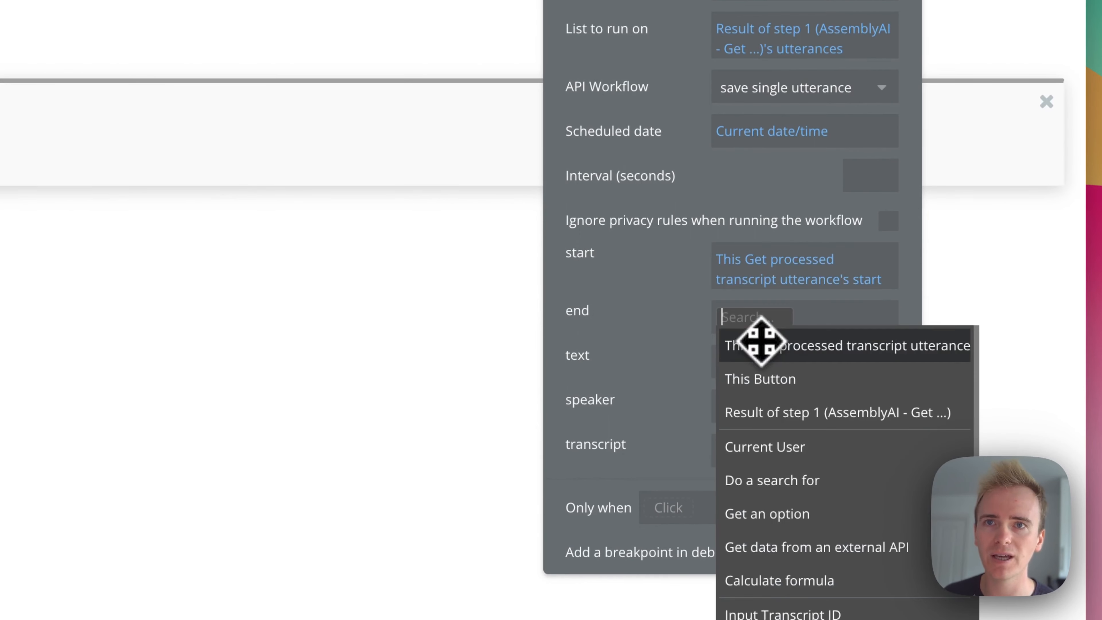
{"action": "left_click", "coordinate": [780, 346]}
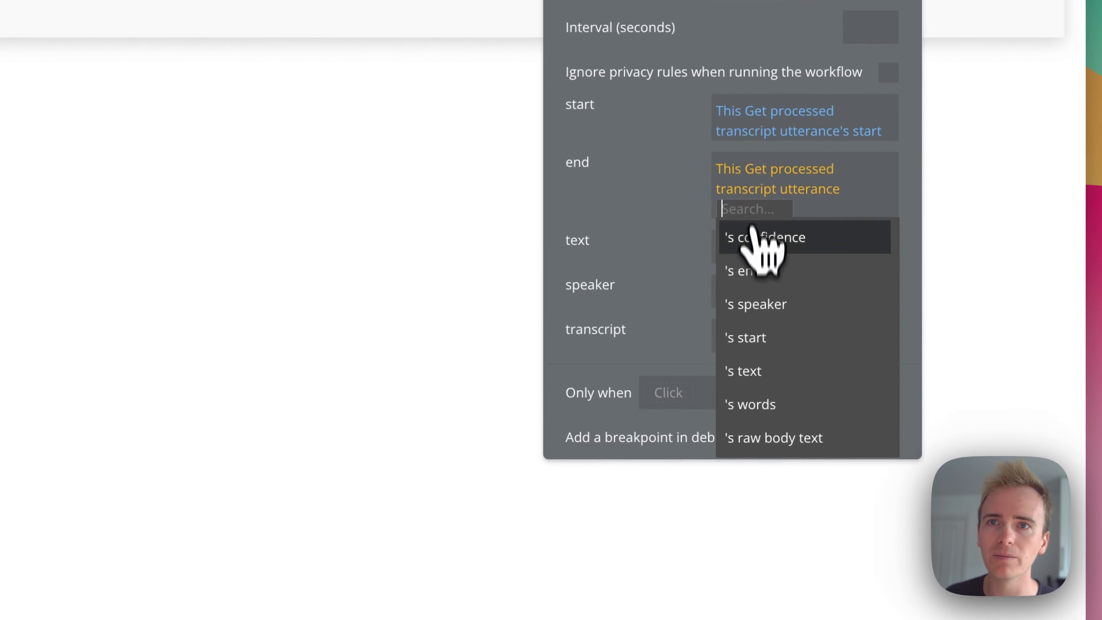
{"action": "left_click", "coordinate": [763, 270]}
Map the scheduled action's text and speaker parameters to This Get processed transcript utterance's text and speaker
{"action": "left_click", "coordinate": [753, 247]}
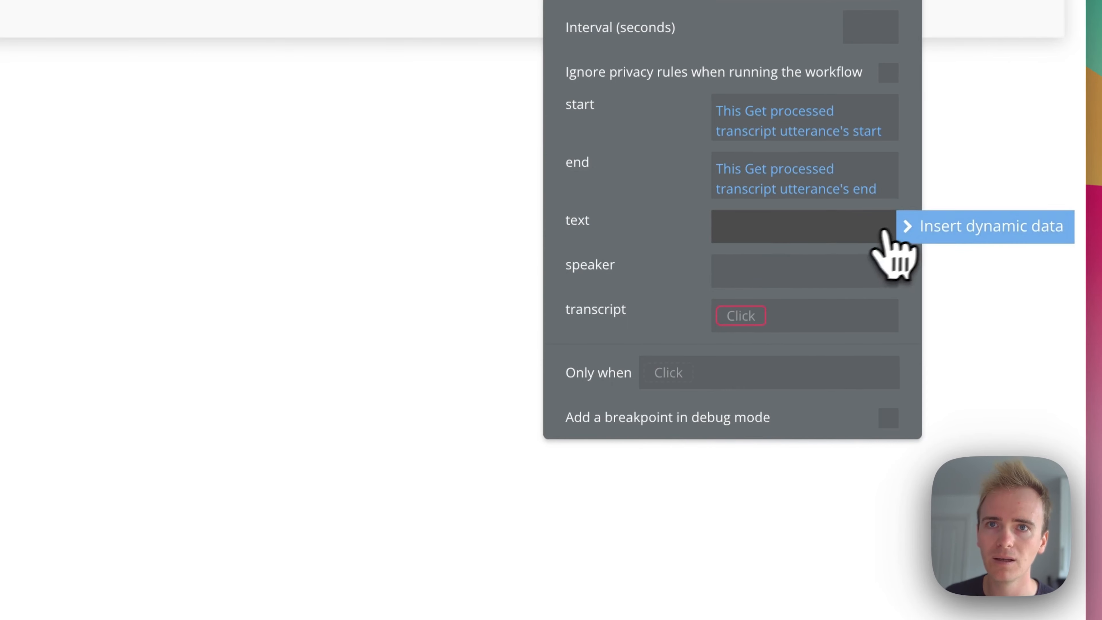
{"action": "left_click", "coordinate": [911, 226]}
{"action": "left_click", "coordinate": [841, 288]}
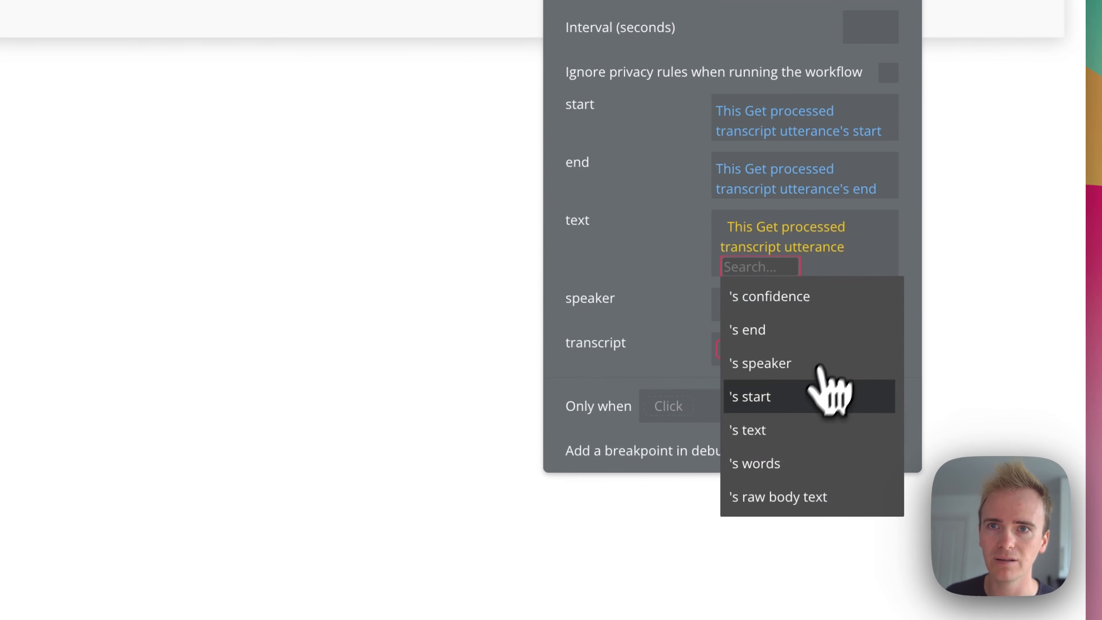
{"action": "left_click", "coordinate": [790, 424]}
{"action": "left_click", "coordinate": [781, 306]}
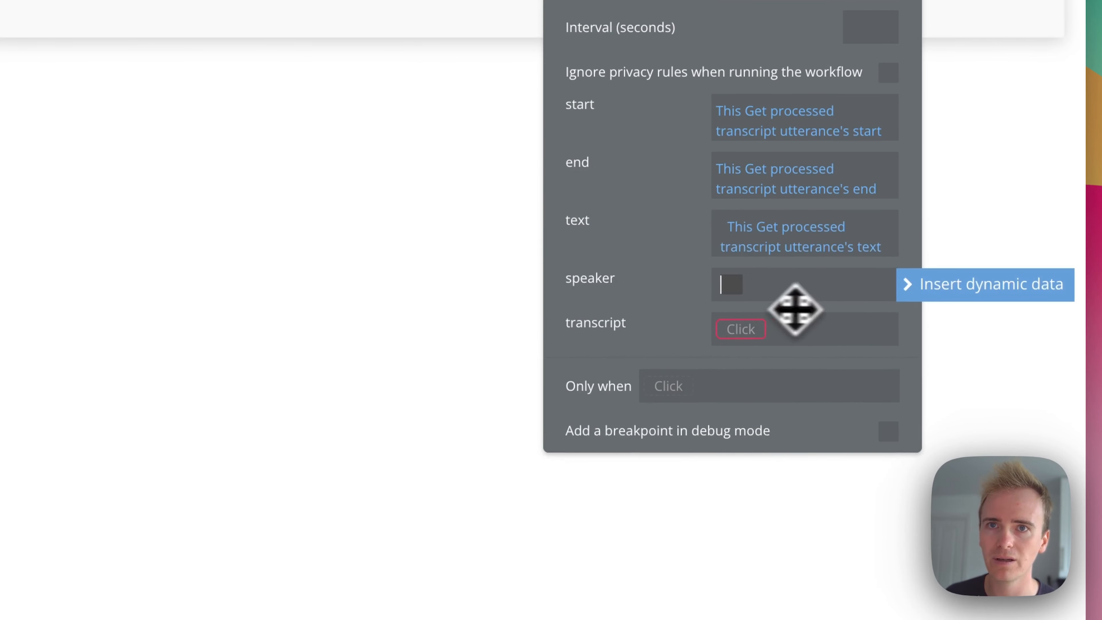
{"action": "left_click", "coordinate": [909, 295]}
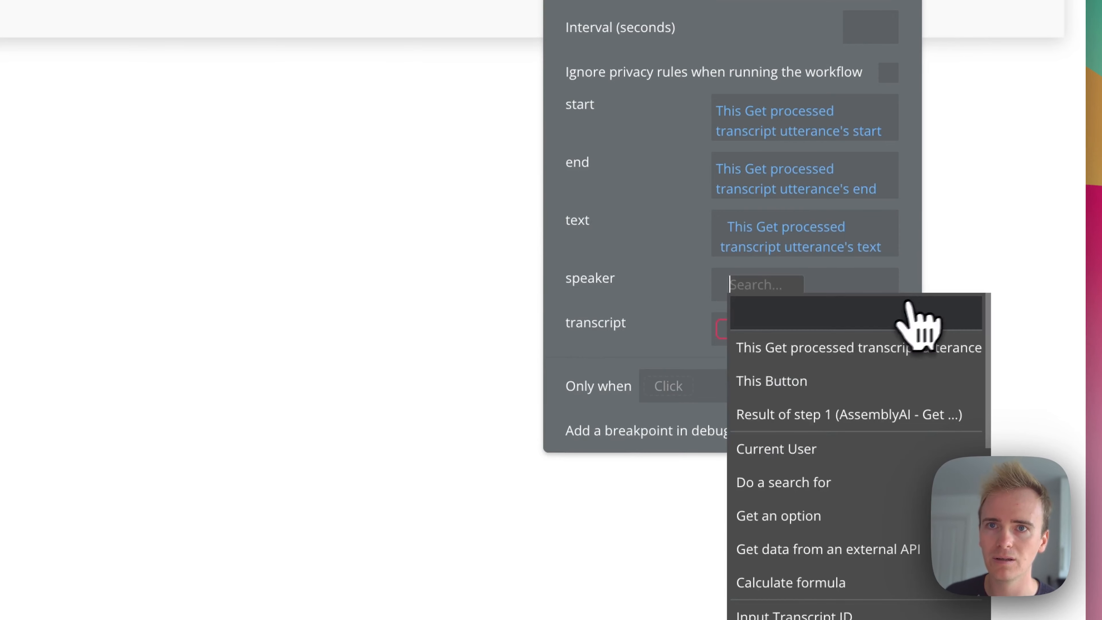
{"action": "left_click", "coordinate": [809, 351]}
{"action": "left_click", "coordinate": [779, 434]}
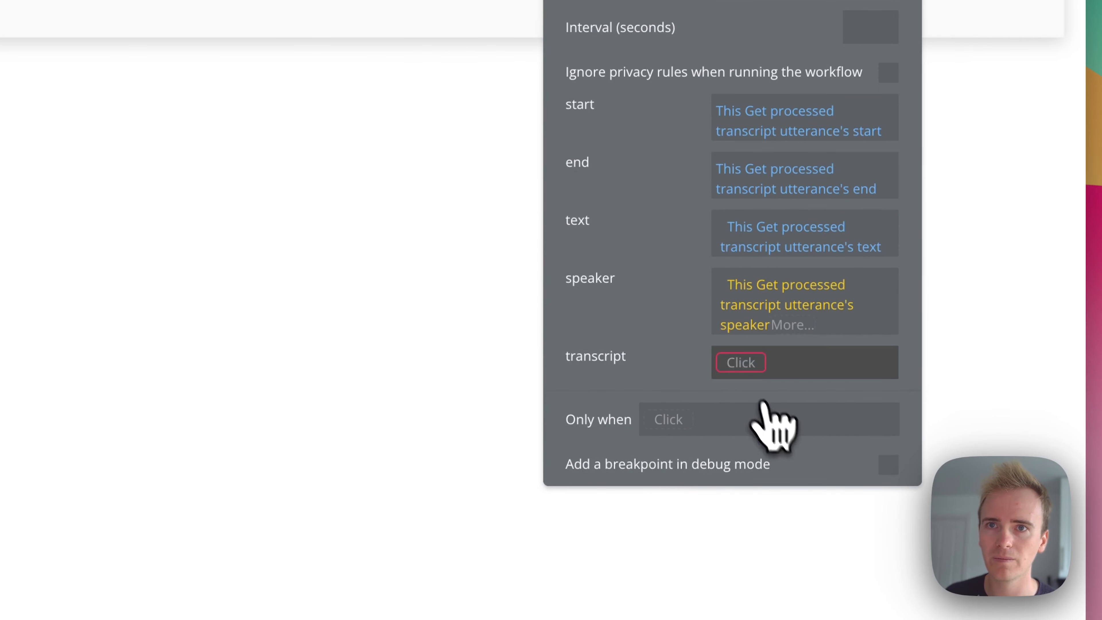
{"action": "left_click", "coordinate": [747, 365]}
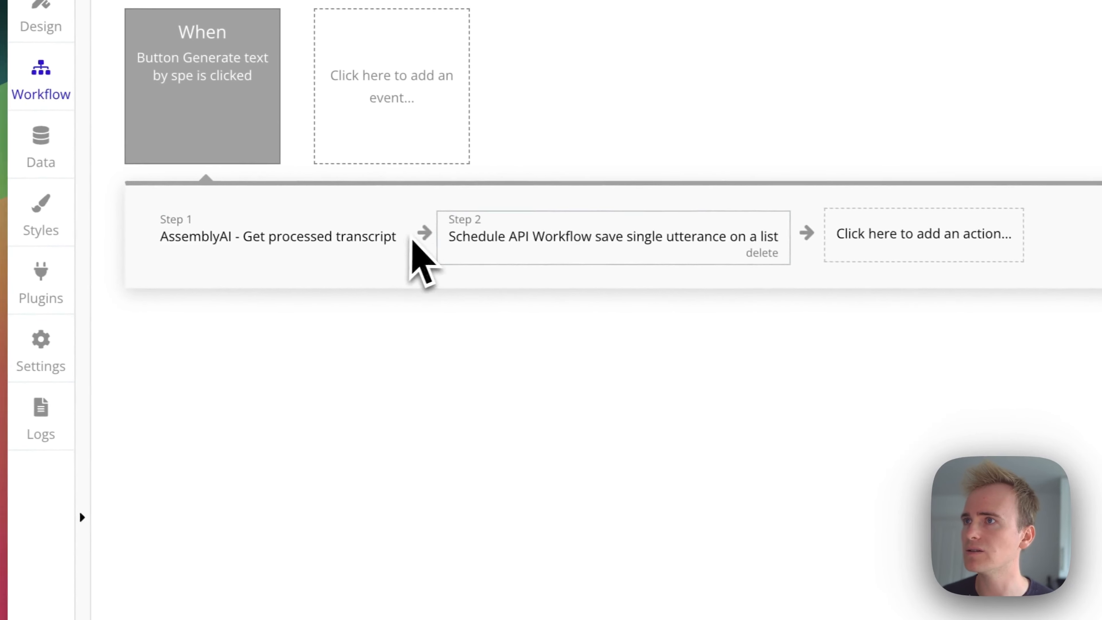
Insert a Create a new thing action of type Transcript directly after the Get processed transcript action
{"action": "left_click", "coordinate": [338, 223]}
{"action": "mouse_move", "coordinate": [562, 386]}
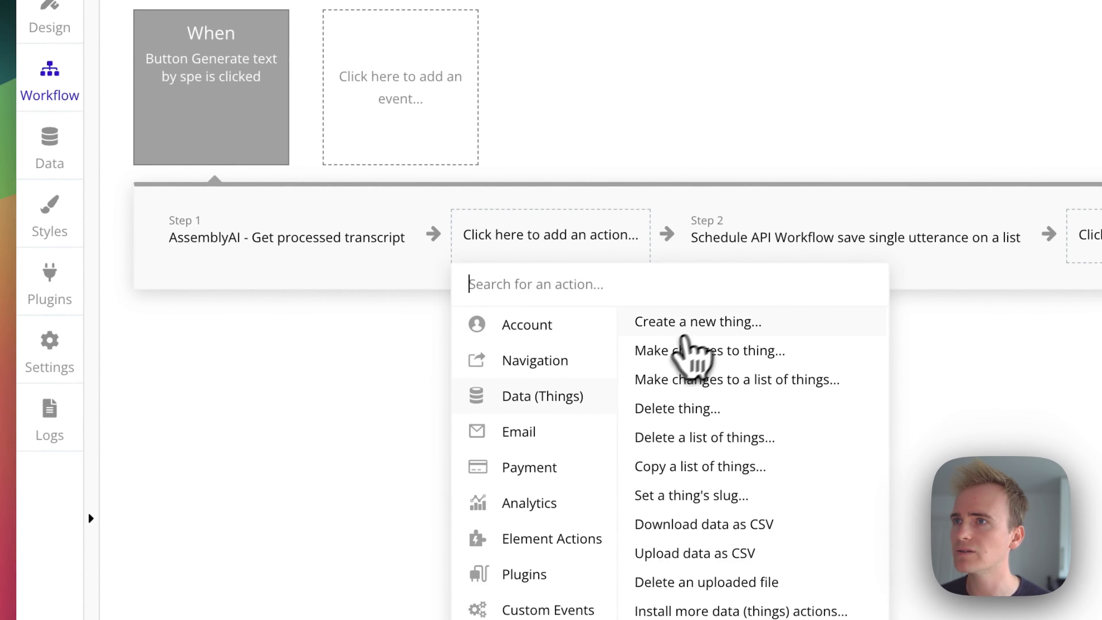
{"action": "left_click", "coordinate": [694, 324]}
{"action": "left_click", "coordinate": [902, 143]}
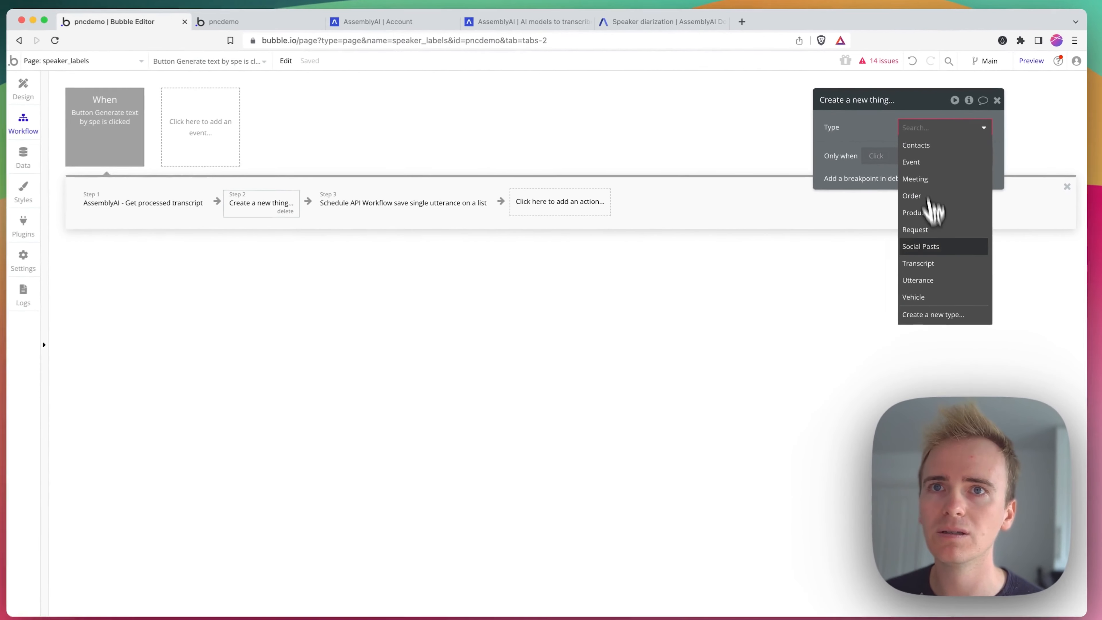
{"action": "left_click", "coordinate": [913, 290]}
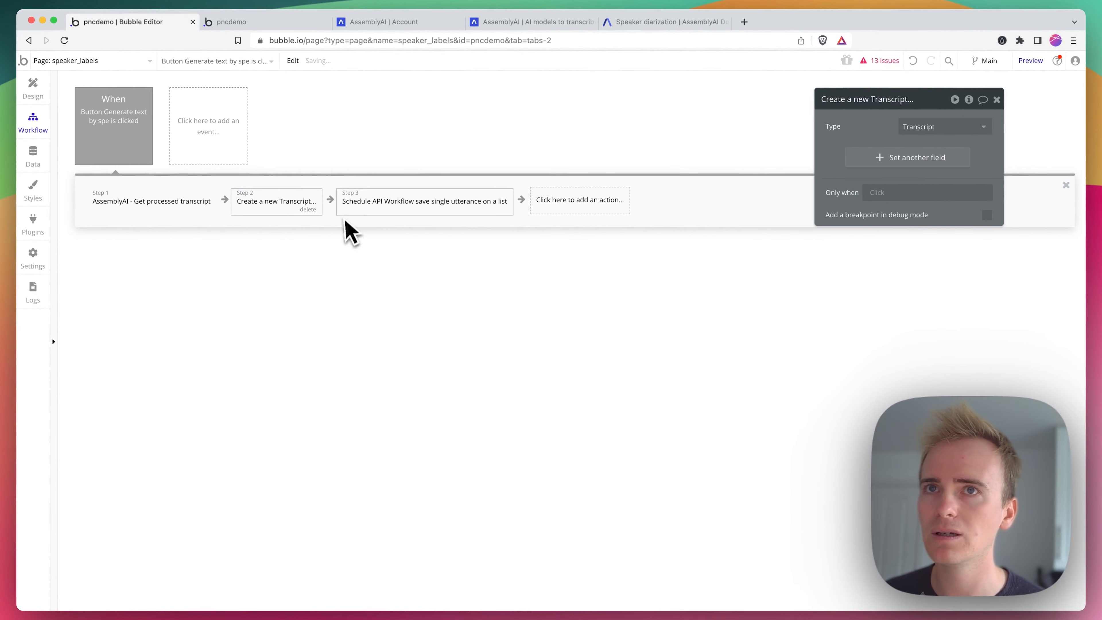
Insert a Display data in a group/popup action after the Transcript creation, showing the result of step 2 in Group Transcript
{"action": "left_click", "coordinate": [333, 200]}
{"action": "type", "text": "displ"}
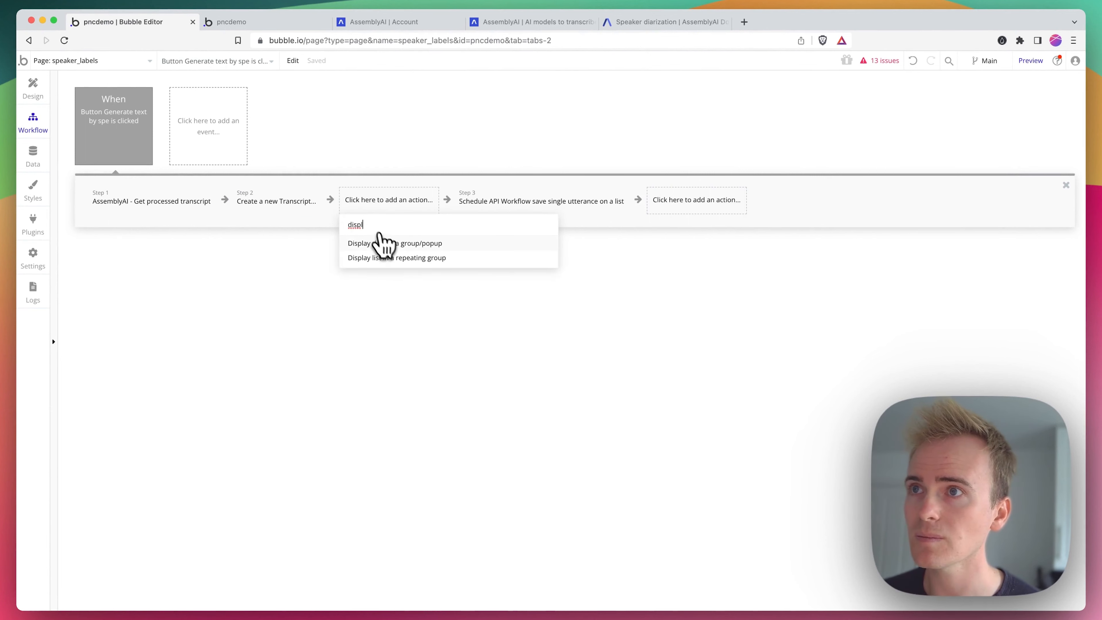
{"action": "left_click", "coordinate": [382, 243]}
{"action": "left_click", "coordinate": [977, 126]}
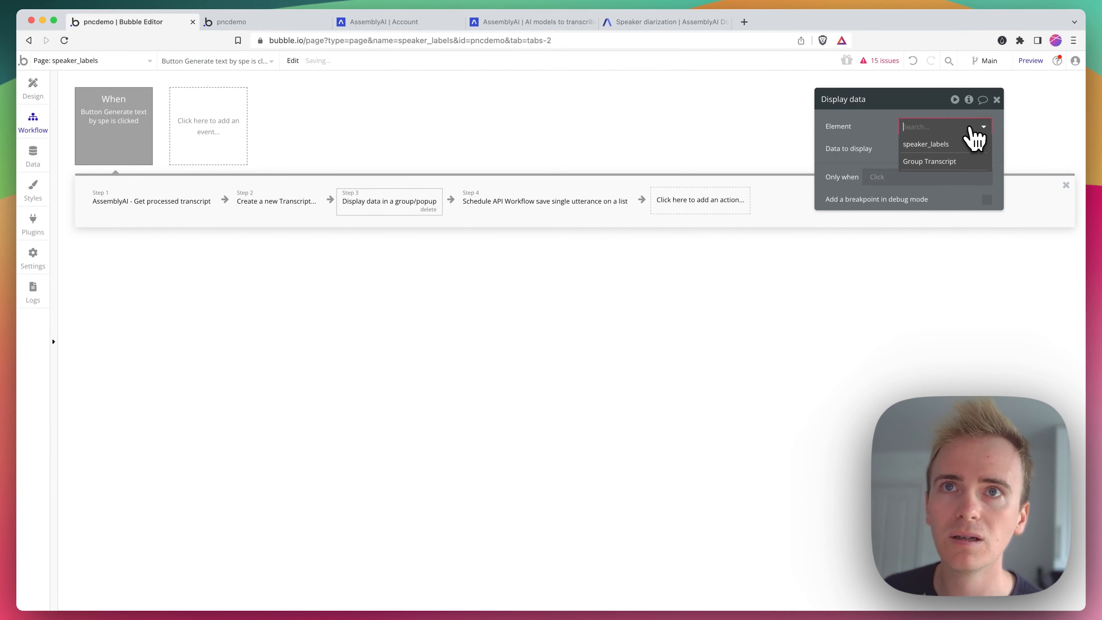
{"action": "left_click", "coordinate": [954, 162]}
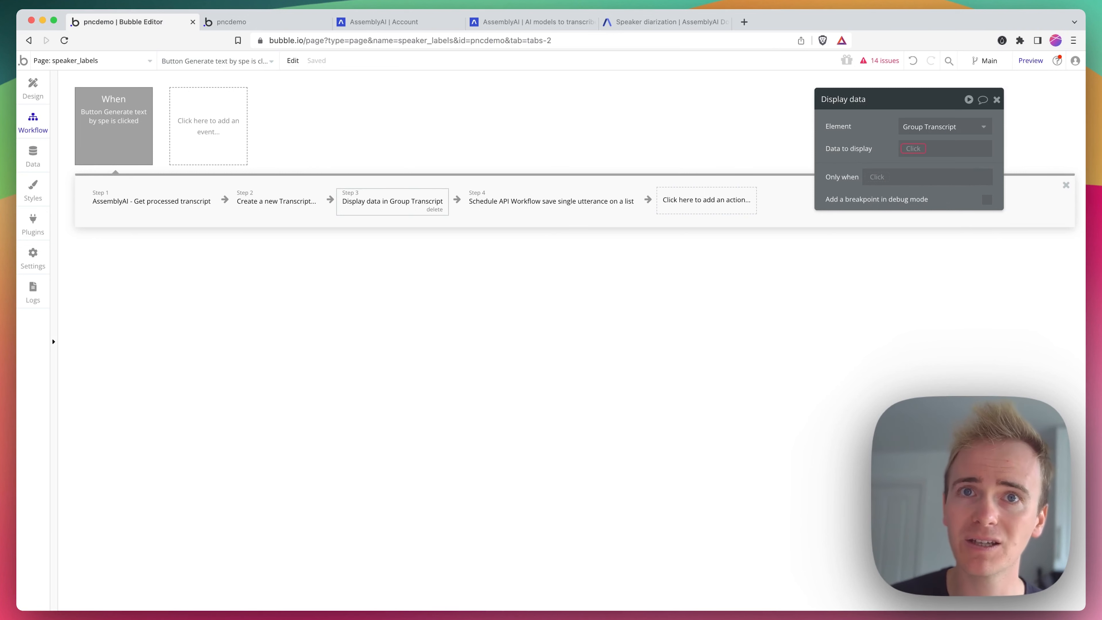
{"action": "left_click", "coordinate": [924, 148]}
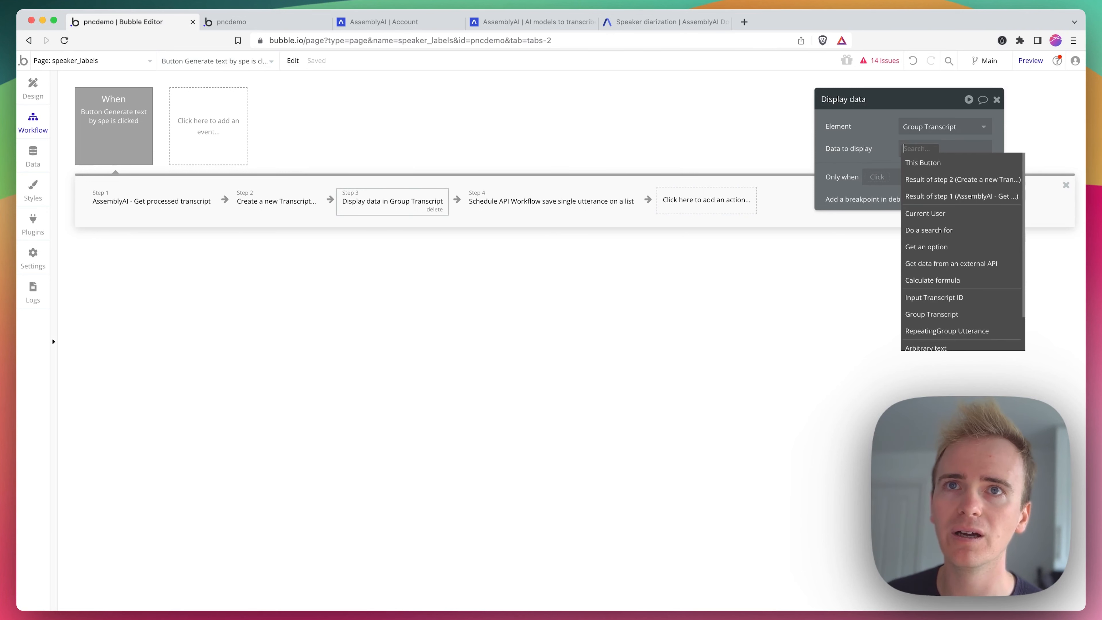
{"action": "left_click", "coordinate": [919, 179]}
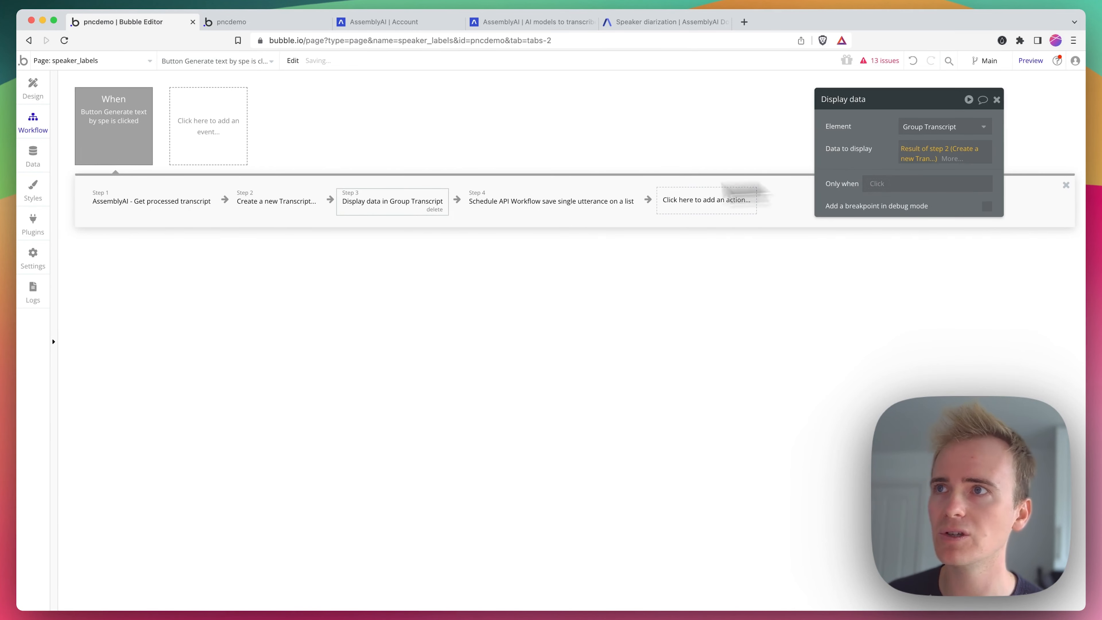
Move the Create a new Transcript and Display data actions ahead of the AssemblyAI Get processed transcript action
{"action": "left_click", "coordinate": [290, 211]}
{"action": "left_click_drag", "start_coordinate": [290, 212], "coordinate": [139, 209]}
{"action": "left_click", "coordinate": [350, 217]}
{"action": "left_click_drag", "start_coordinate": [377, 216], "coordinate": [228, 214]}
Set the Group Transcript display action's data to the result of step 1, the newly created Transcript
{"action": "left_click", "coordinate": [913, 152]}
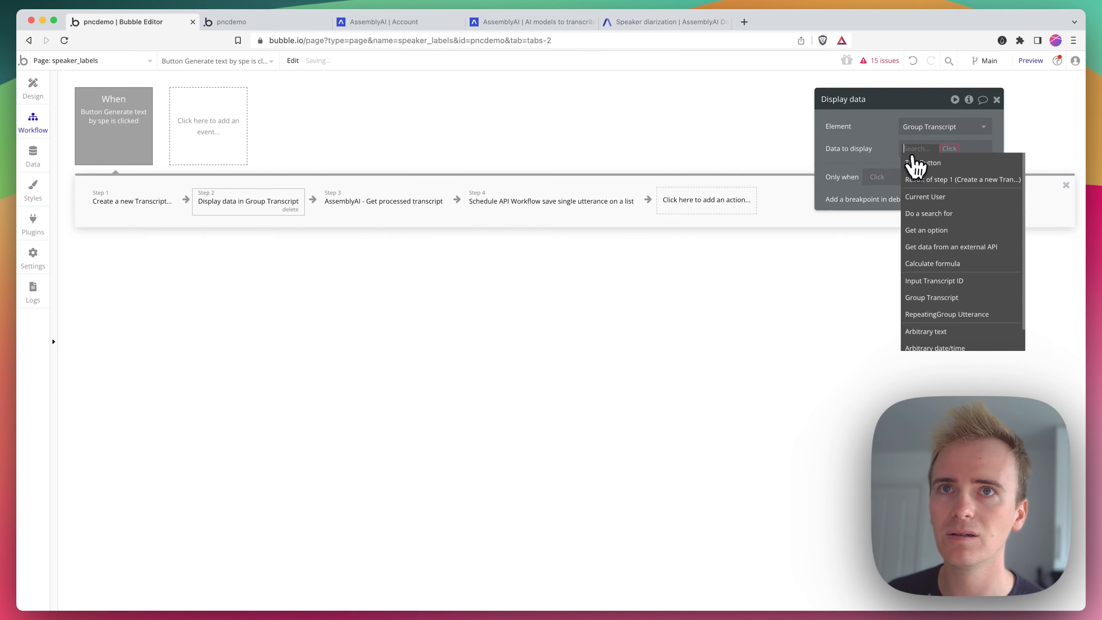
{"action": "left_click", "coordinate": [930, 180]}
{"action": "left_click", "coordinate": [831, 159]}
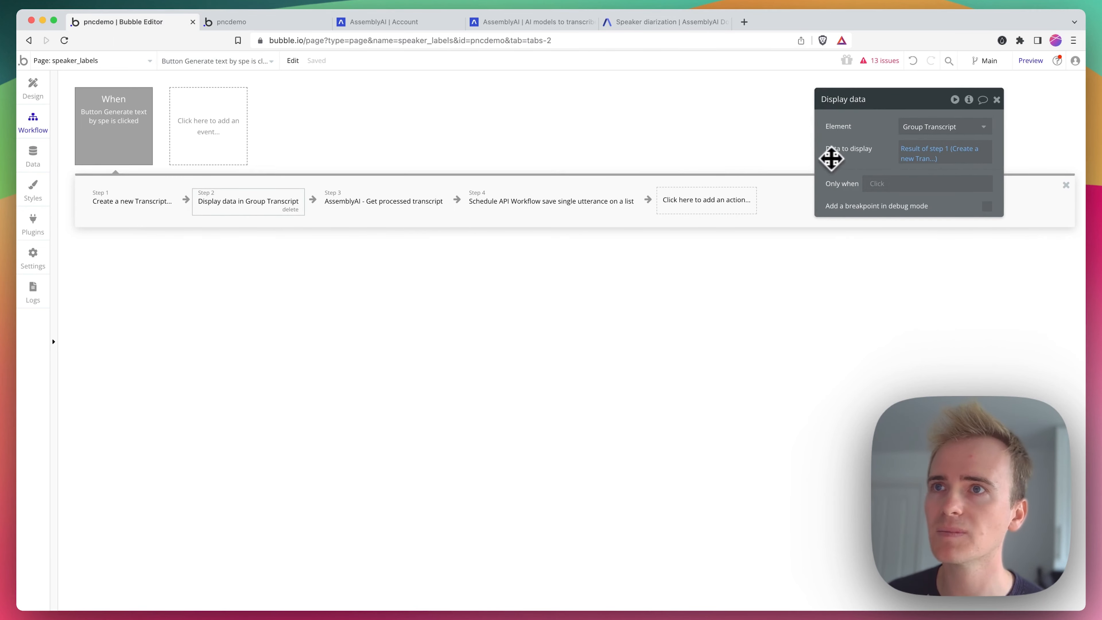
Set the scheduled list action's transcript parameter to the result of step 1 and review the preceding actions' settings
{"action": "left_click", "coordinate": [569, 208]}
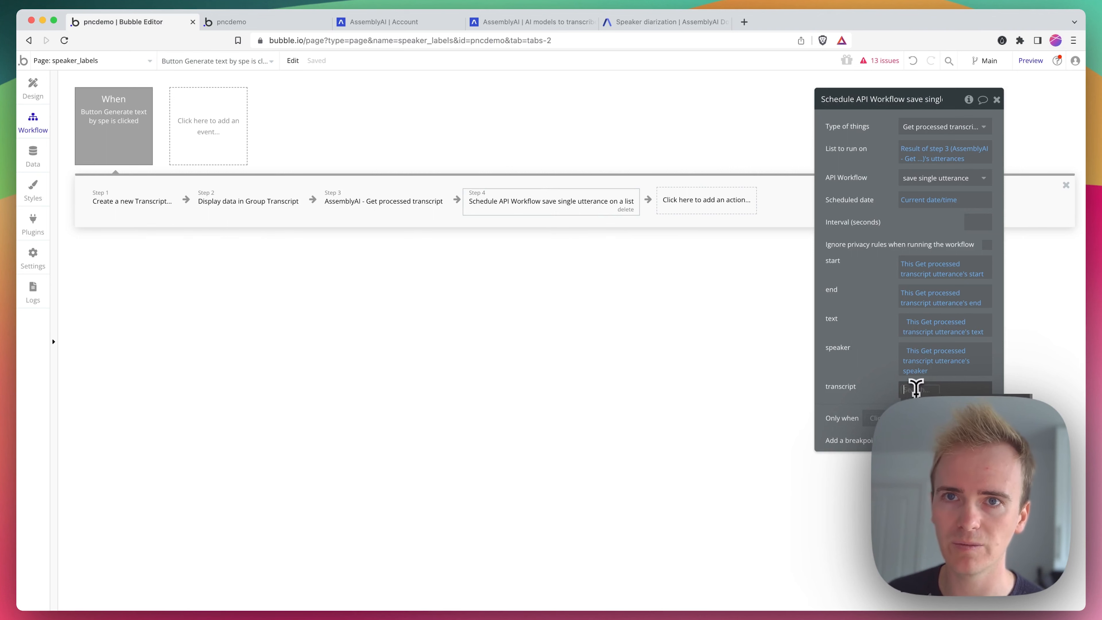
{"action": "left_click", "coordinate": [933, 417]}
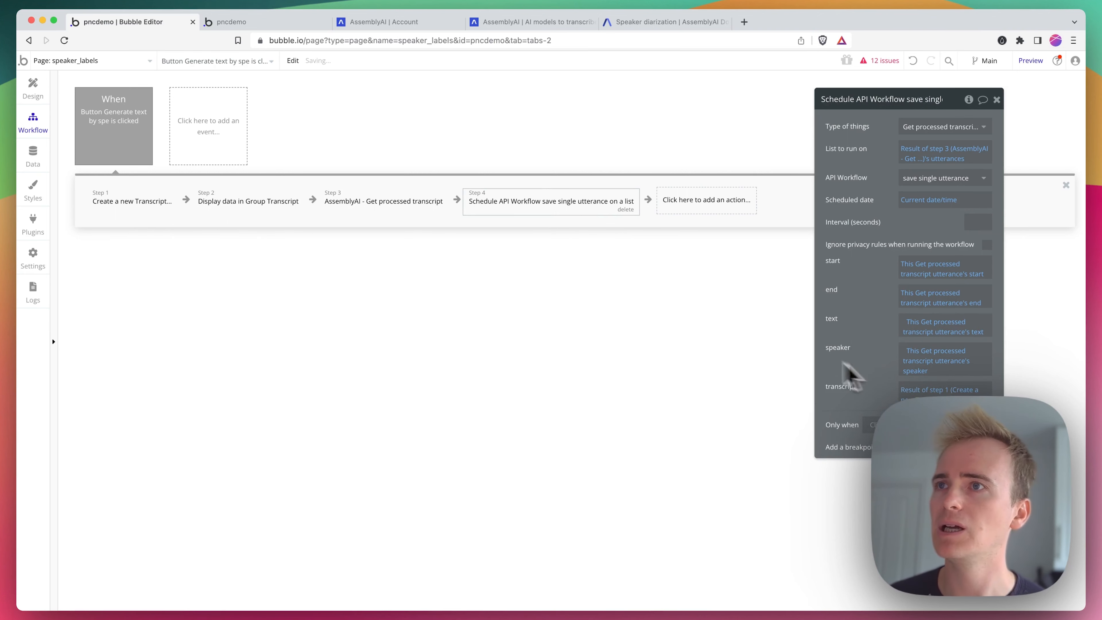
{"action": "left_click", "coordinate": [426, 213]}
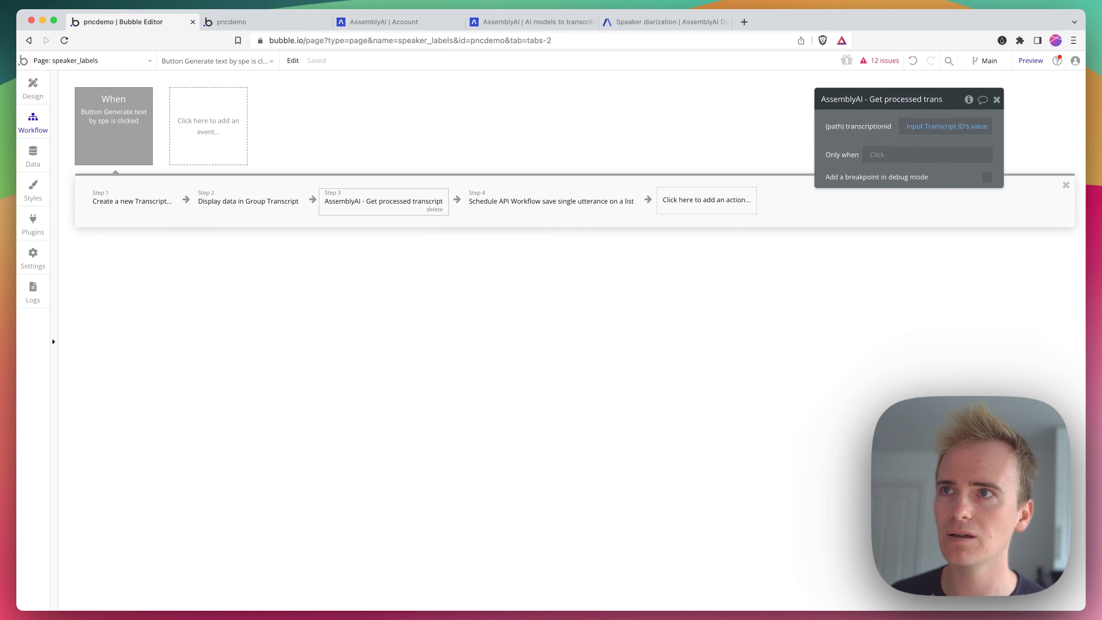
{"action": "left_click", "coordinate": [541, 214]}
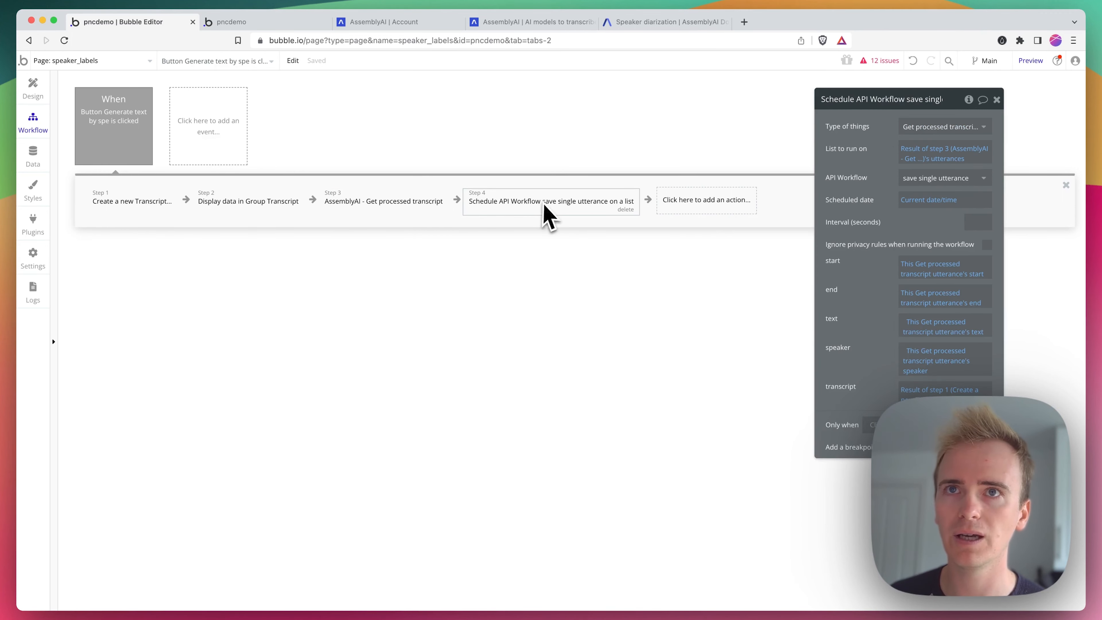
{"action": "left_click", "coordinate": [381, 212]}
{"action": "left_click", "coordinate": [280, 212]}
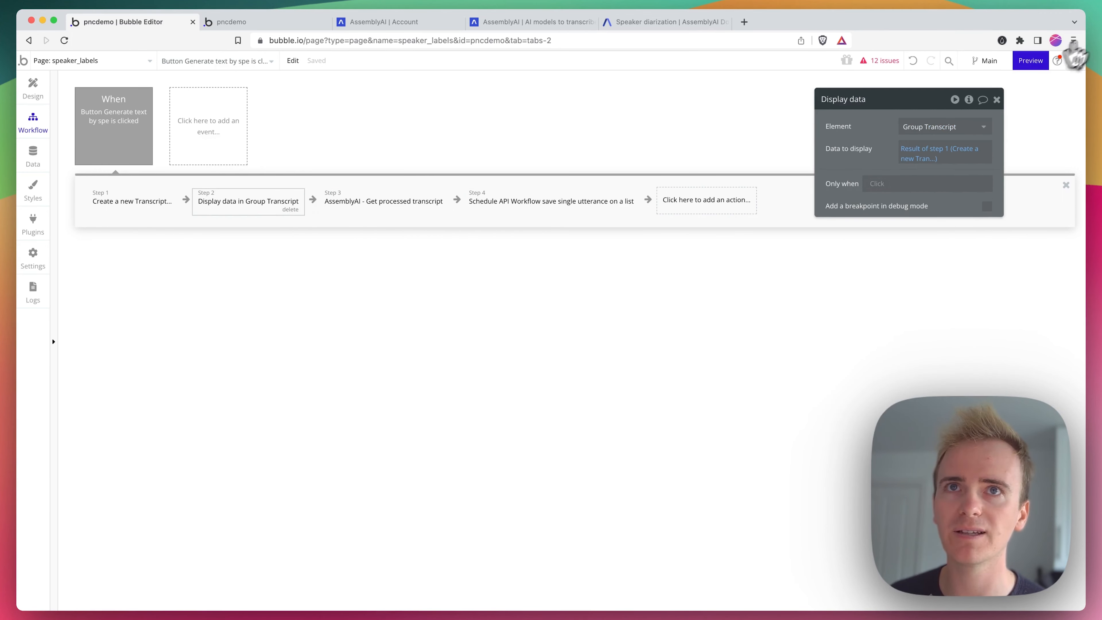
Preview the speaker_labels page and run the text generation by speaker for the prefilled transcript ID
{"action": "left_click", "coordinate": [1028, 62]}
{"action": "mouse_move", "coordinate": [530, 143]}
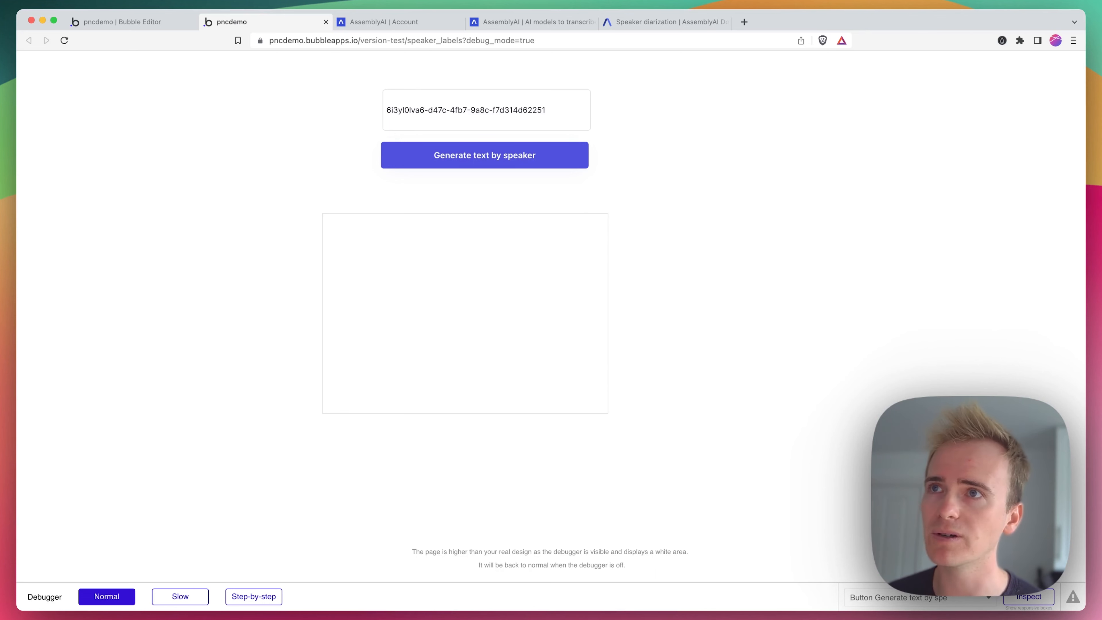
{"action": "left_click", "coordinate": [498, 165]}
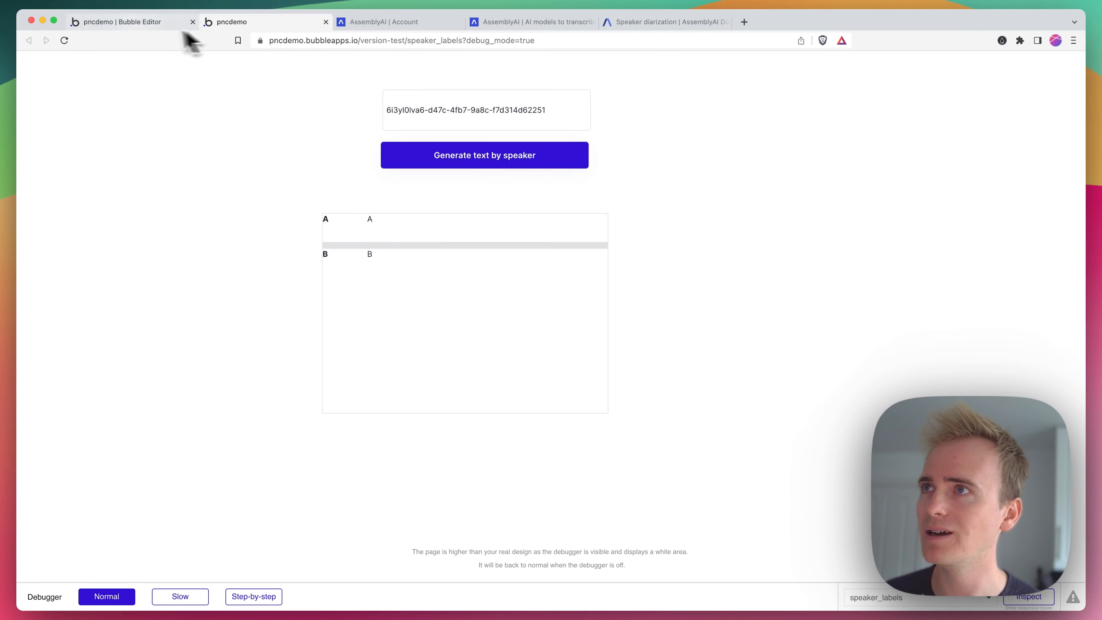
Change the non-bold text element in the utterance repeating group to show Current cell's Utterance's Text
{"action": "left_click", "coordinate": [133, 24]}
{"action": "left_click", "coordinate": [43, 96]}
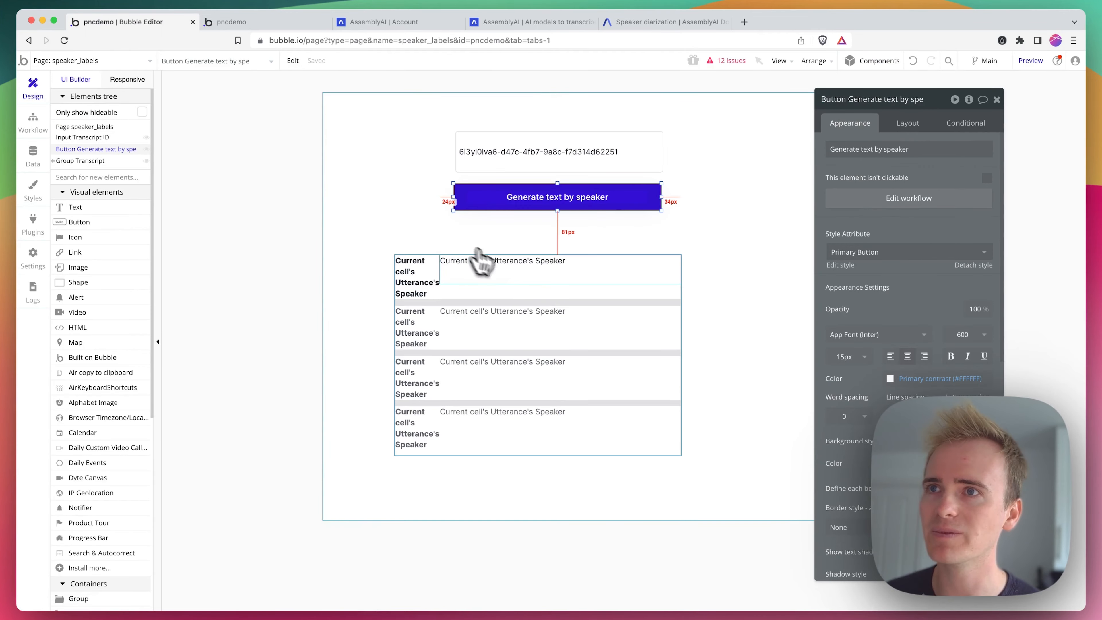
{"action": "left_click", "coordinate": [516, 266]}
{"action": "left_click", "coordinate": [922, 149]}
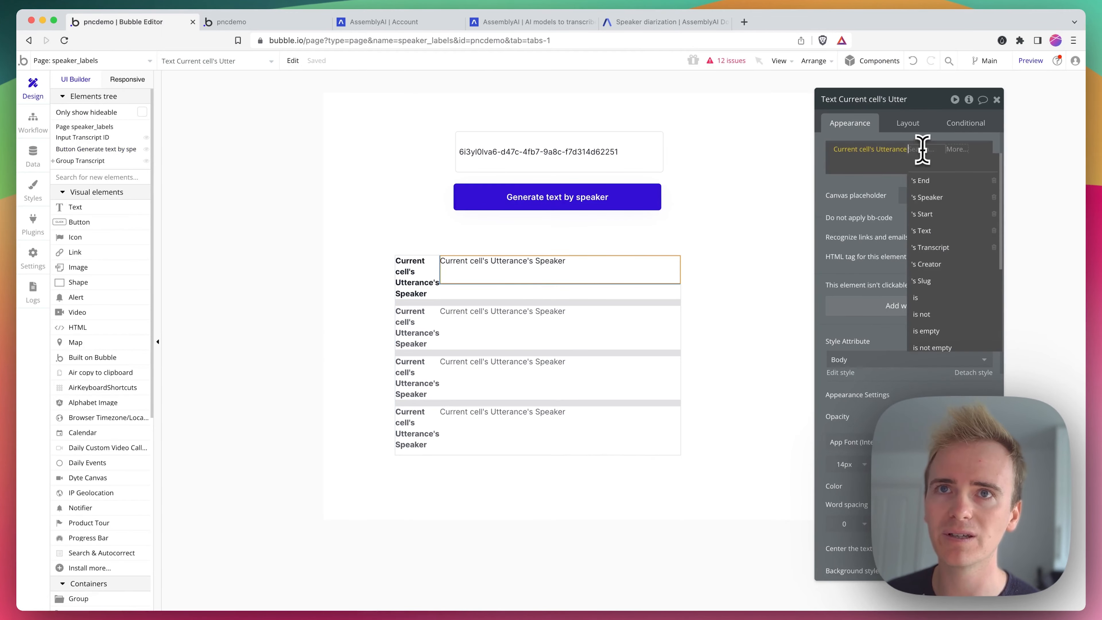
{"action": "left_click", "coordinate": [946, 230]}
Reload the page preview and run the text generation by speaker again
{"action": "left_click", "coordinate": [232, 22]}
{"action": "left_click", "coordinate": [291, 39]}
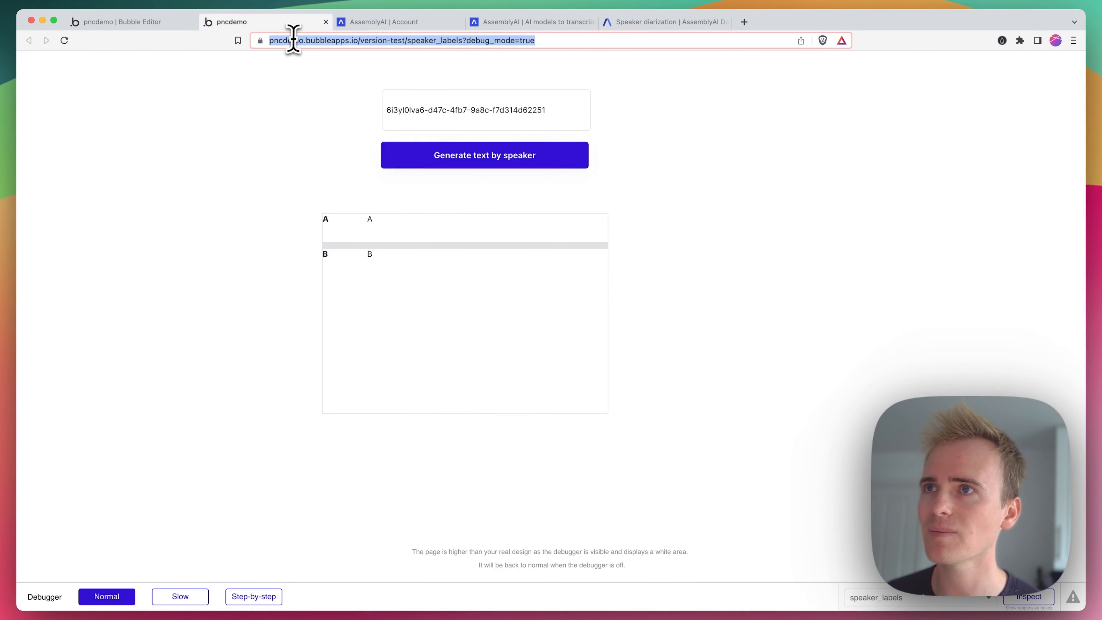
{"action": "key", "text": "Return"}
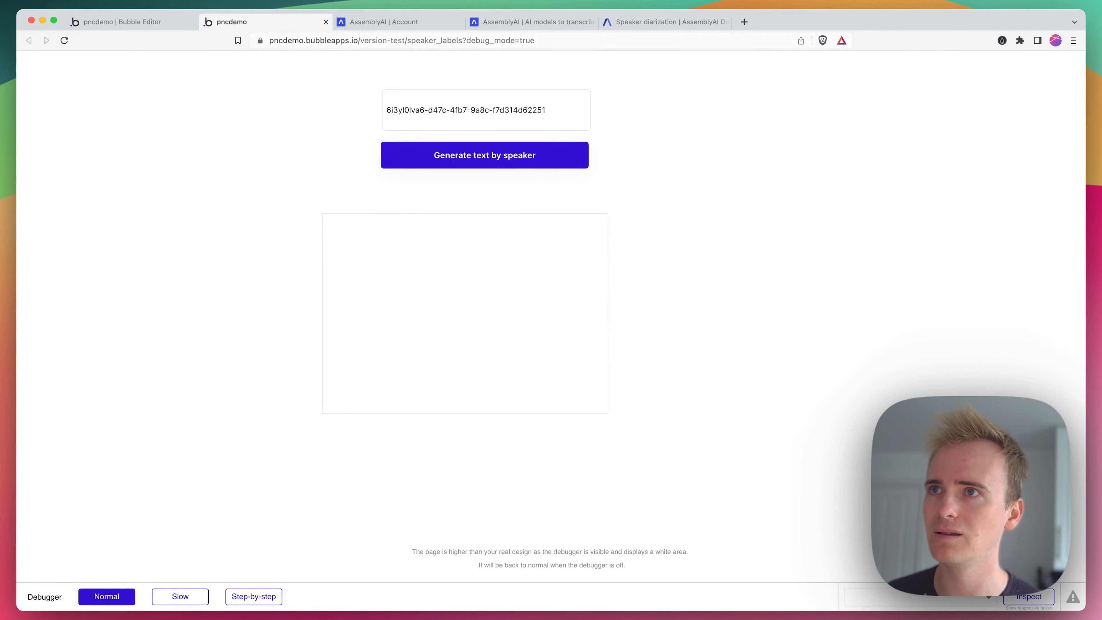
{"action": "left_click", "coordinate": [564, 165]}
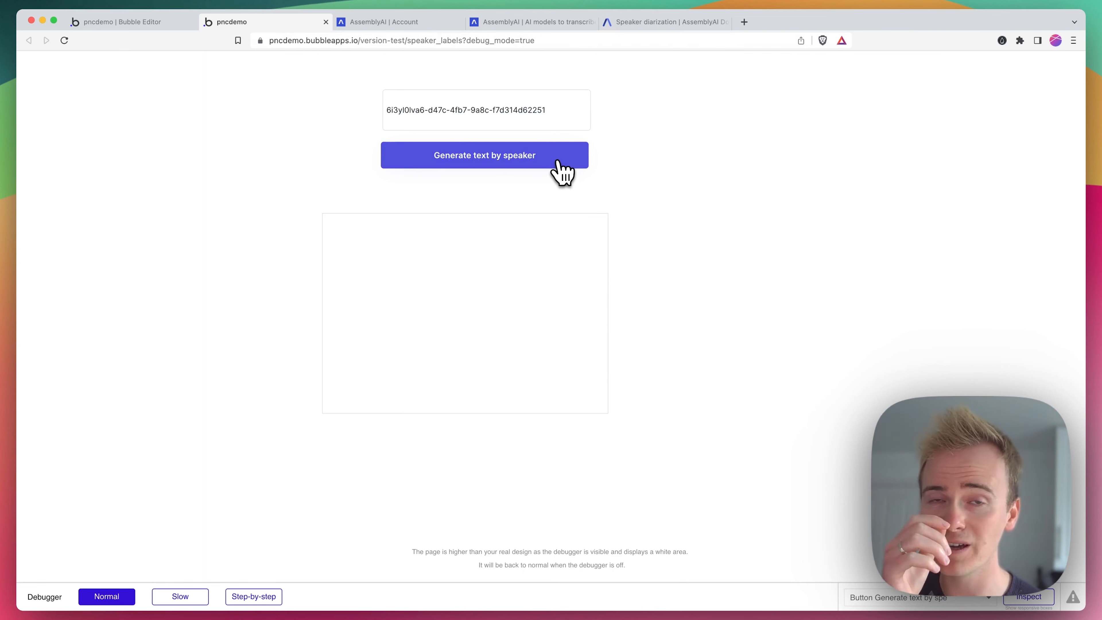